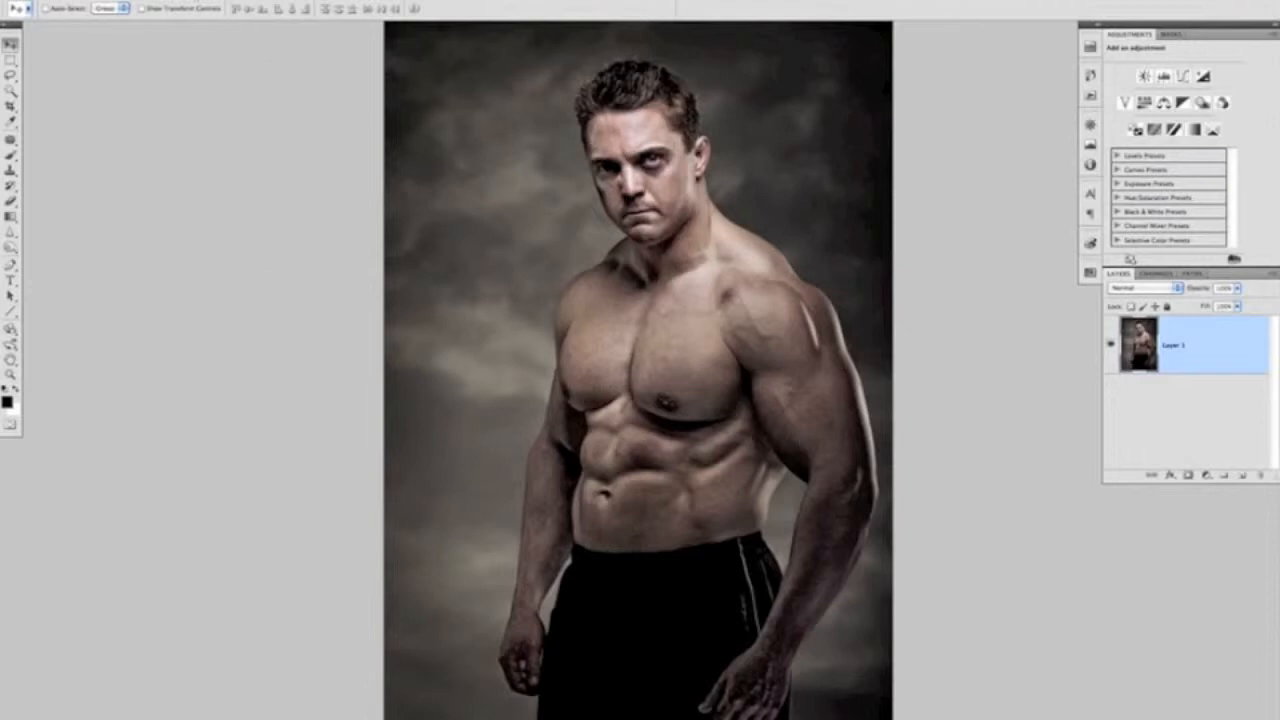
# Duplicate the image into a new document named "displacement map".
pyautogui.click(166, 1)
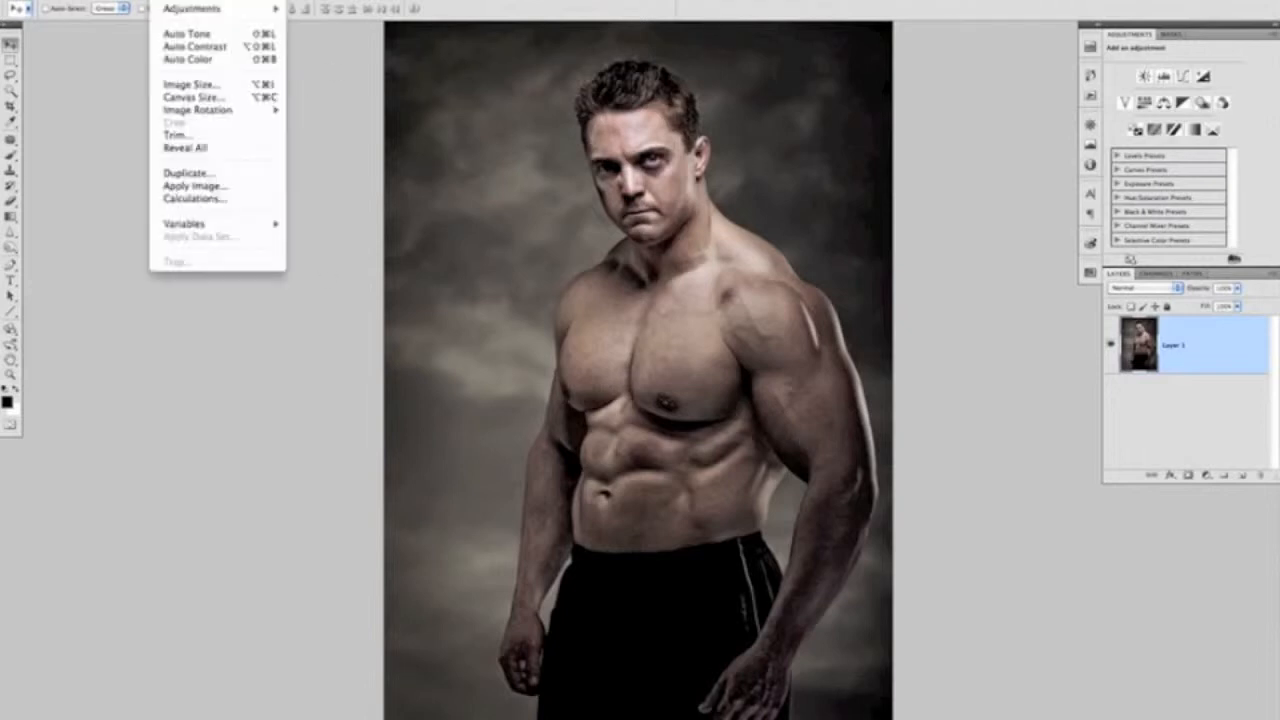
pyautogui.click(207, 177)
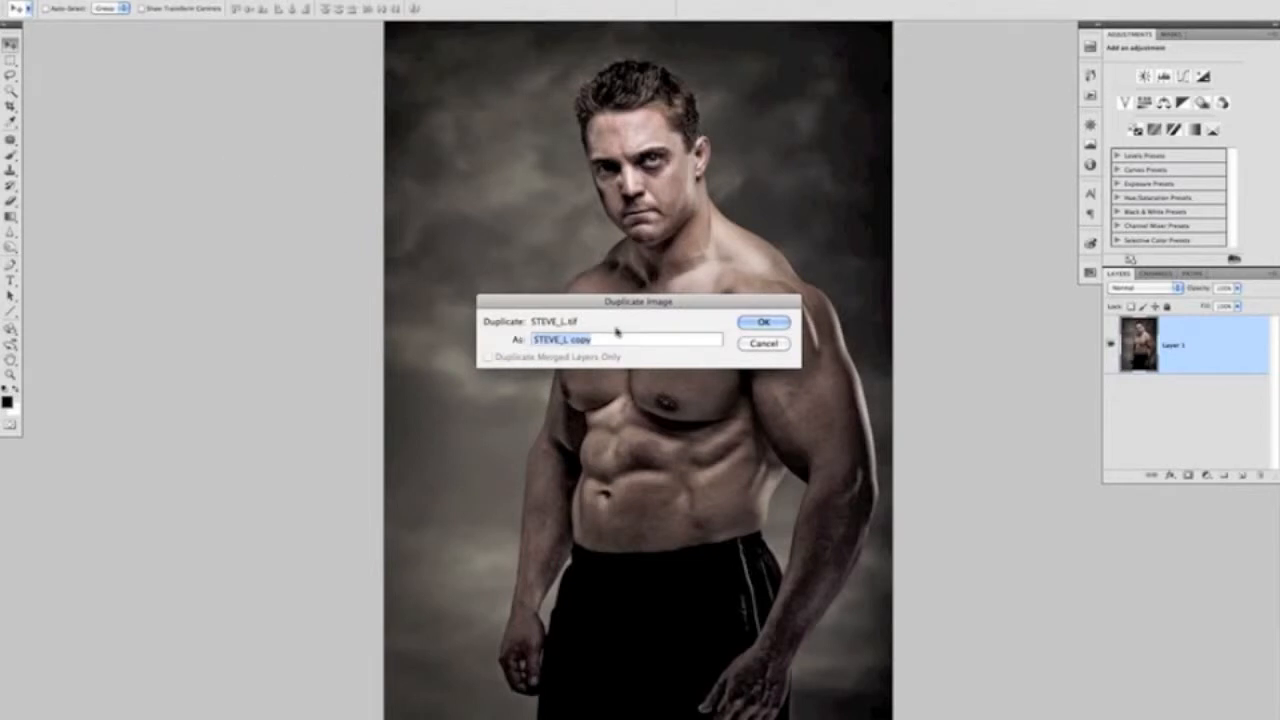
pyautogui.write('displacement map')
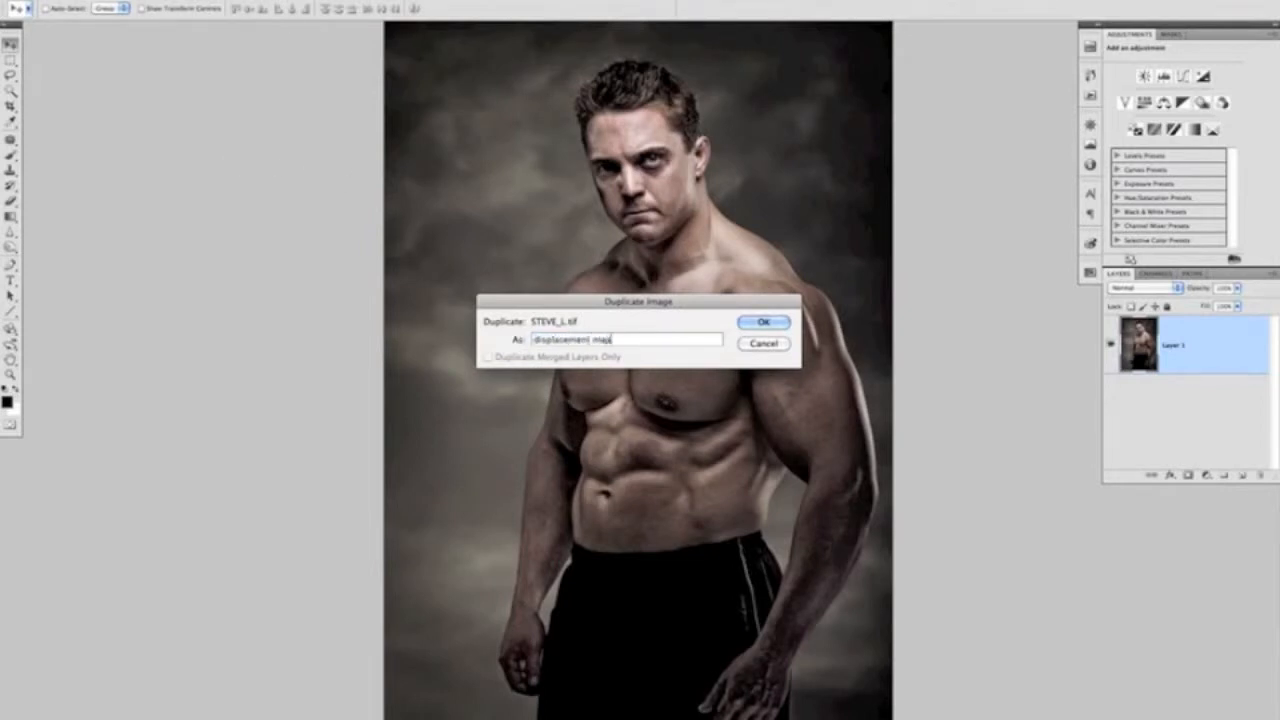
pyautogui.click(763, 322)
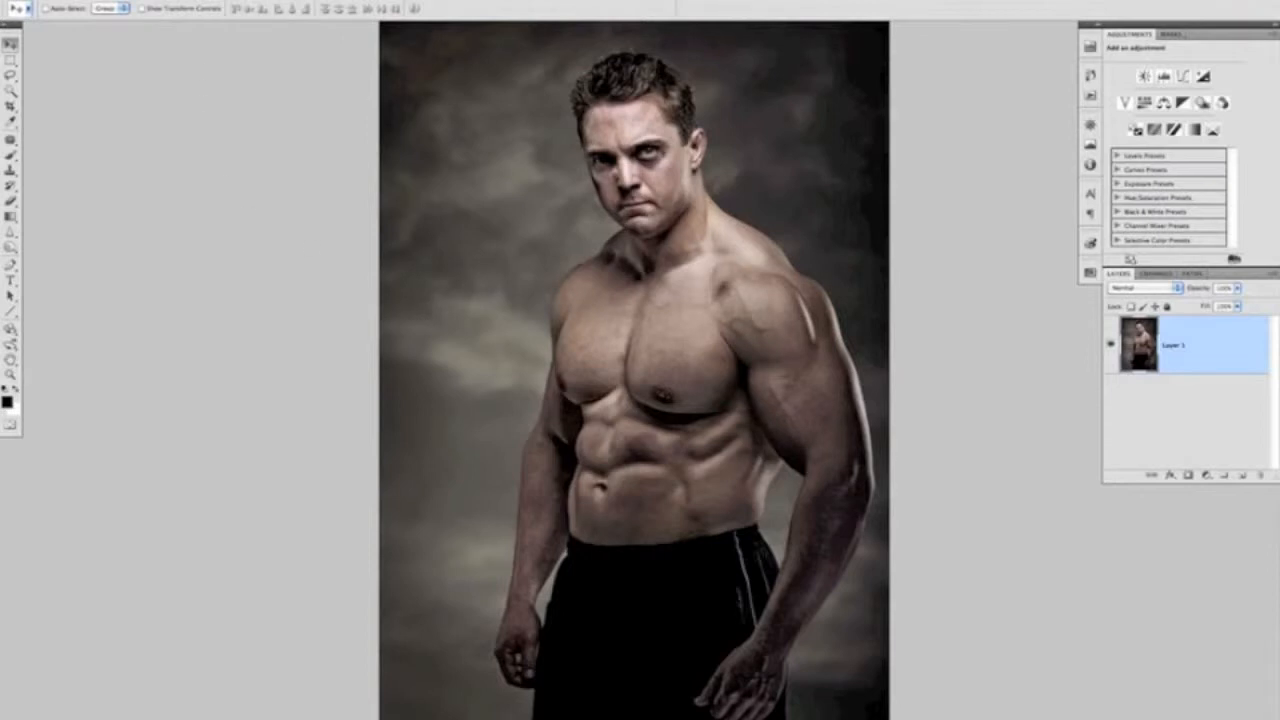
# Desaturate the duplicated photo's layer to black and white.
pyautogui.click(168, 1)
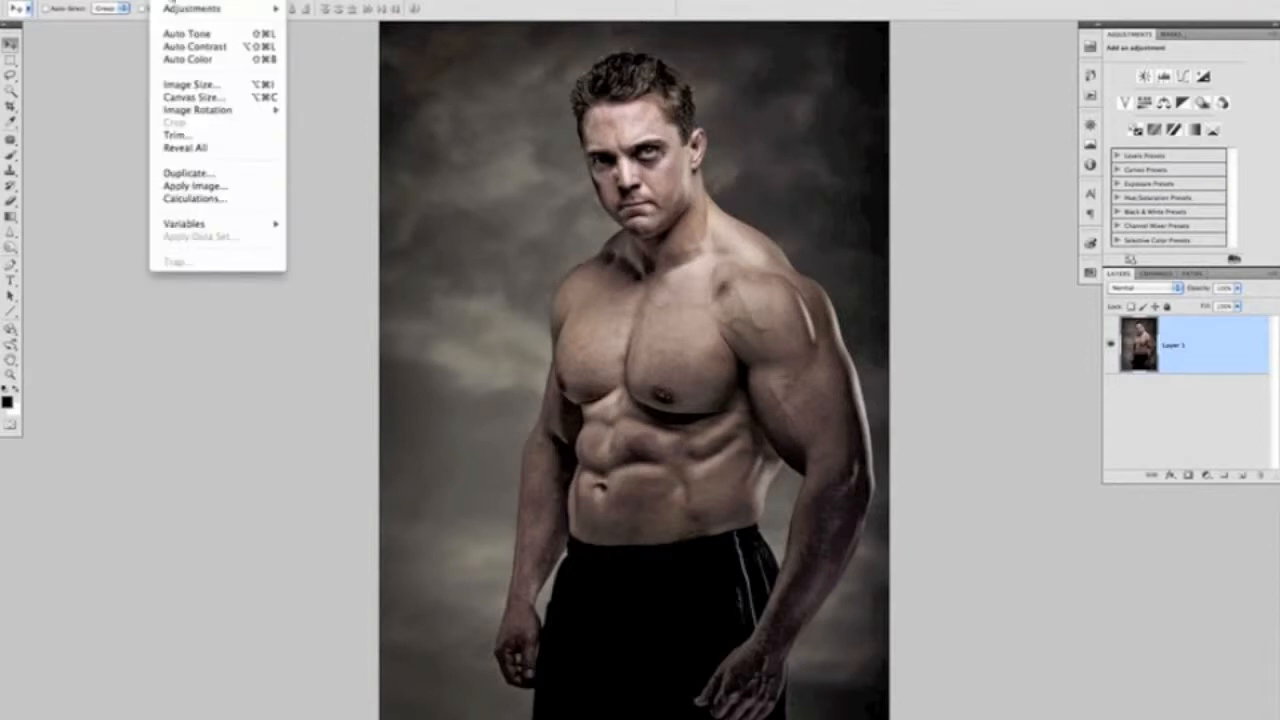
pyautogui.moveTo(182, 9)
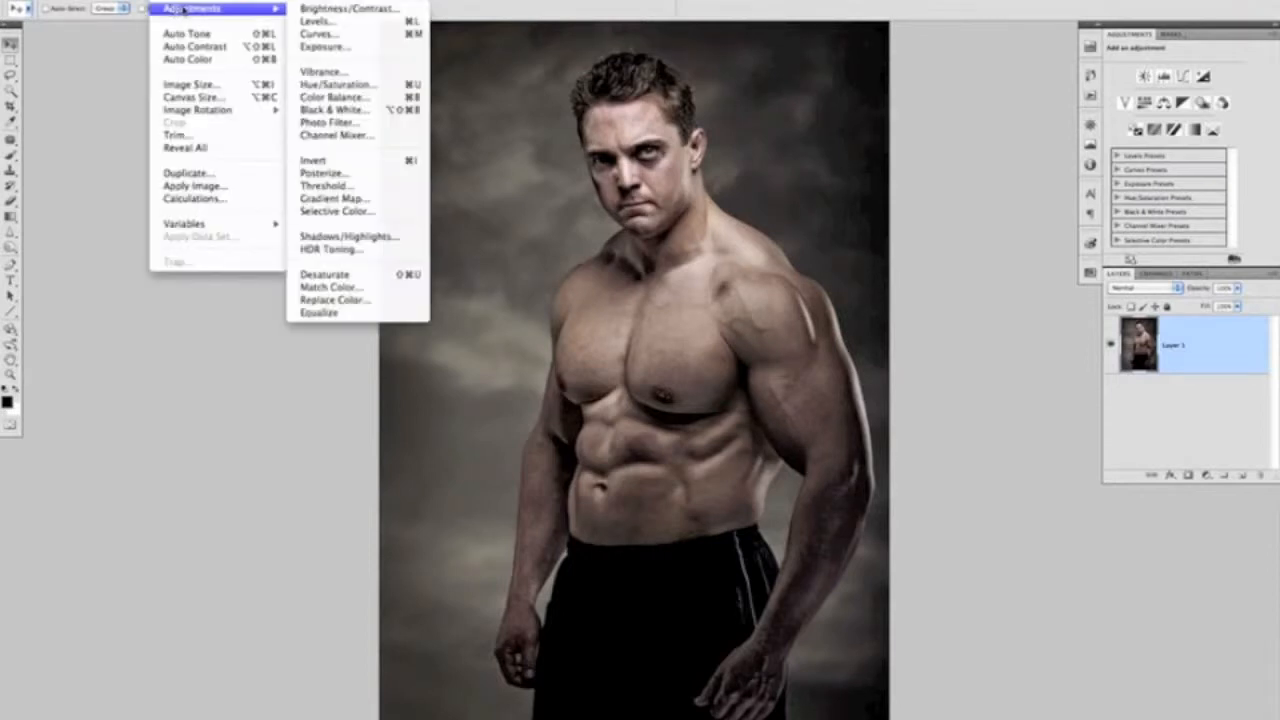
pyautogui.click(355, 282)
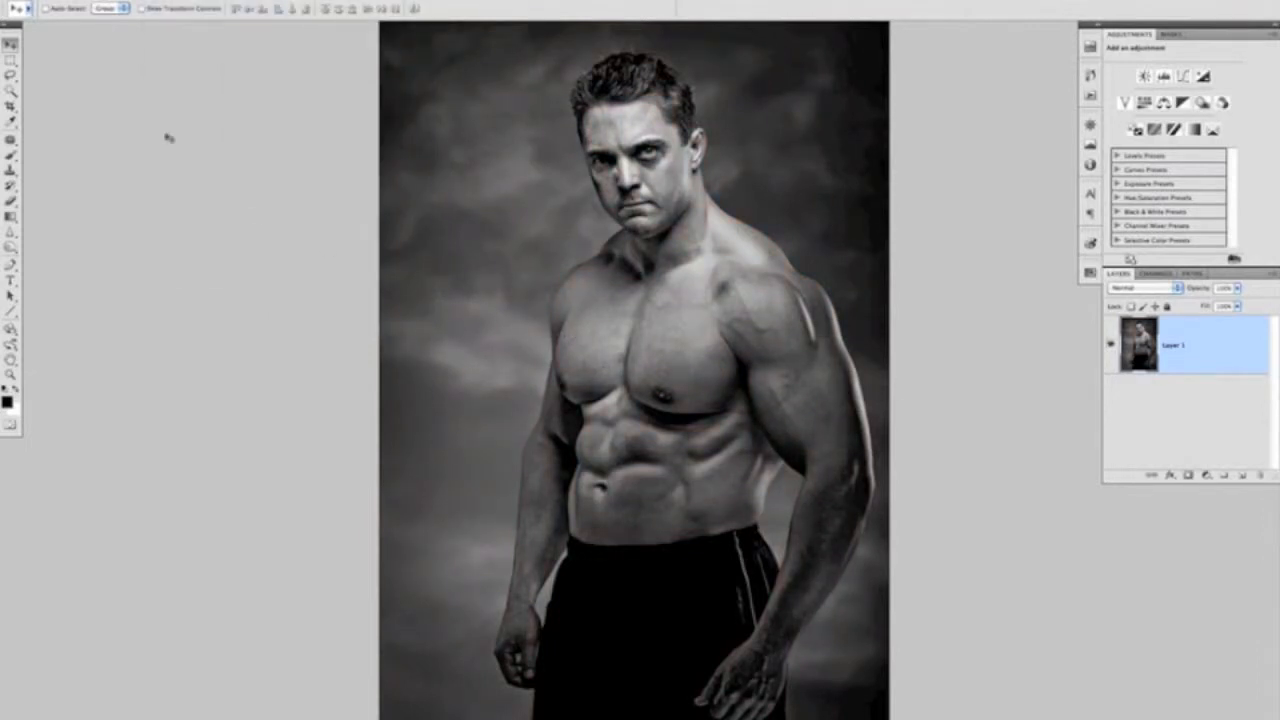
# Increase the photo's contrast with a Levels adjustment using input levels 8, 0.91 and 228.
pyautogui.click(166, 1)
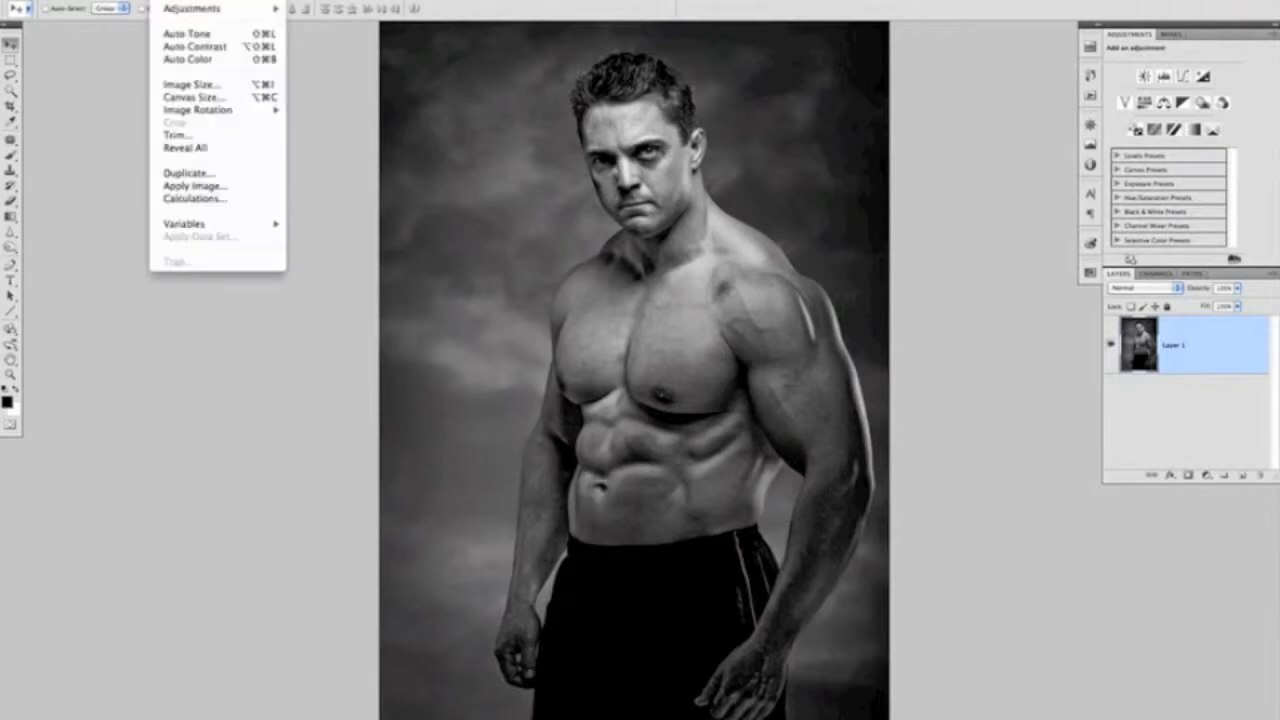
pyautogui.moveTo(181, 12)
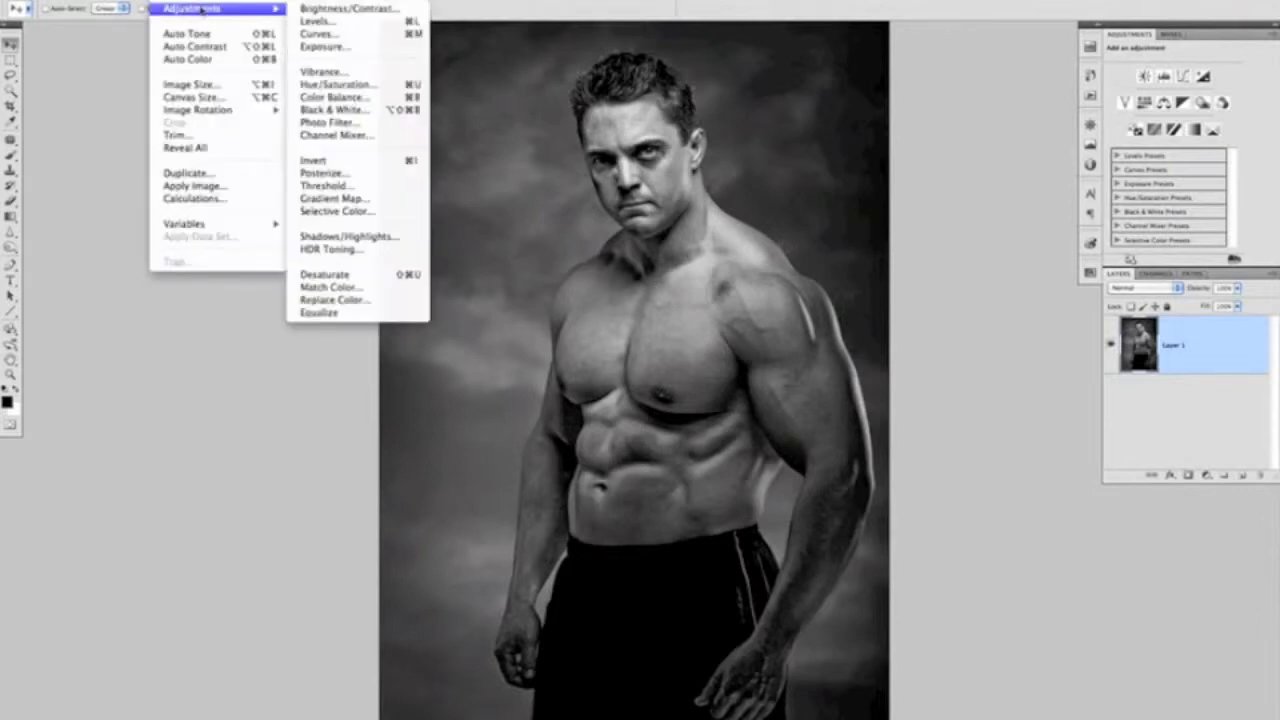
pyautogui.click(313, 21)
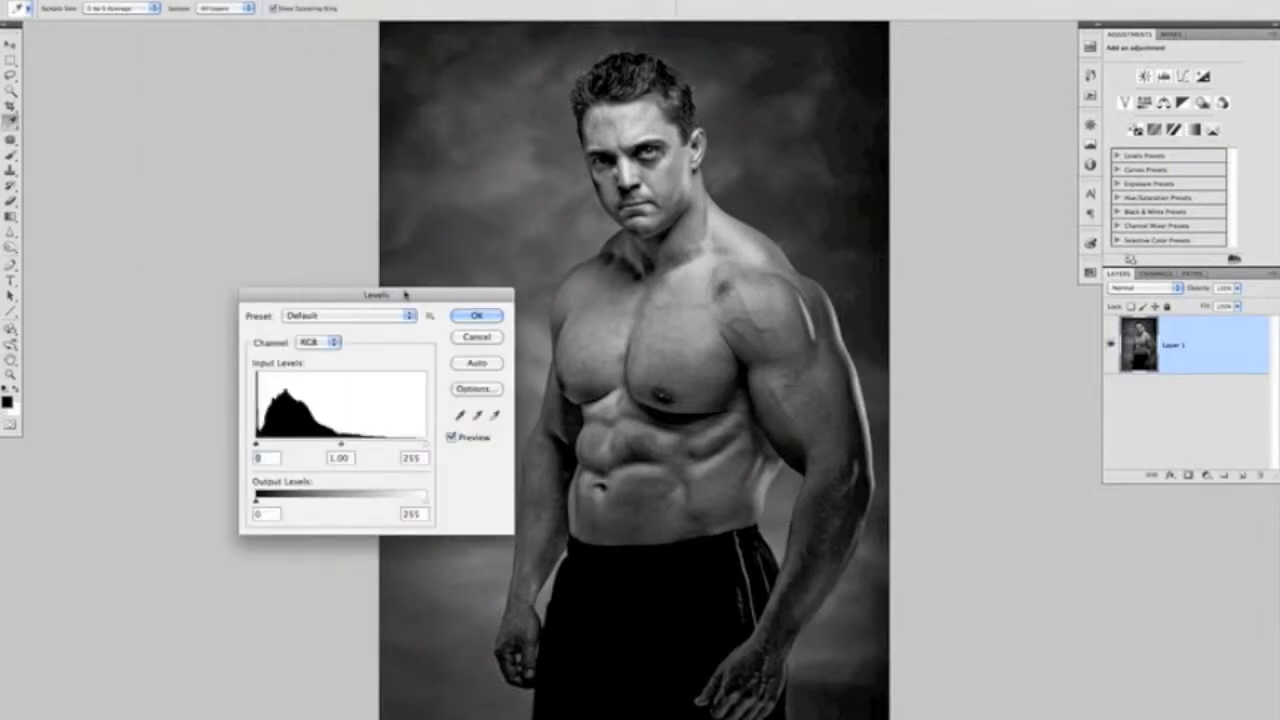
pyautogui.moveTo(418, 297); pyautogui.dragTo(428, 168)
pyautogui.moveTo(261, 324); pyautogui.dragTo(265, 325)
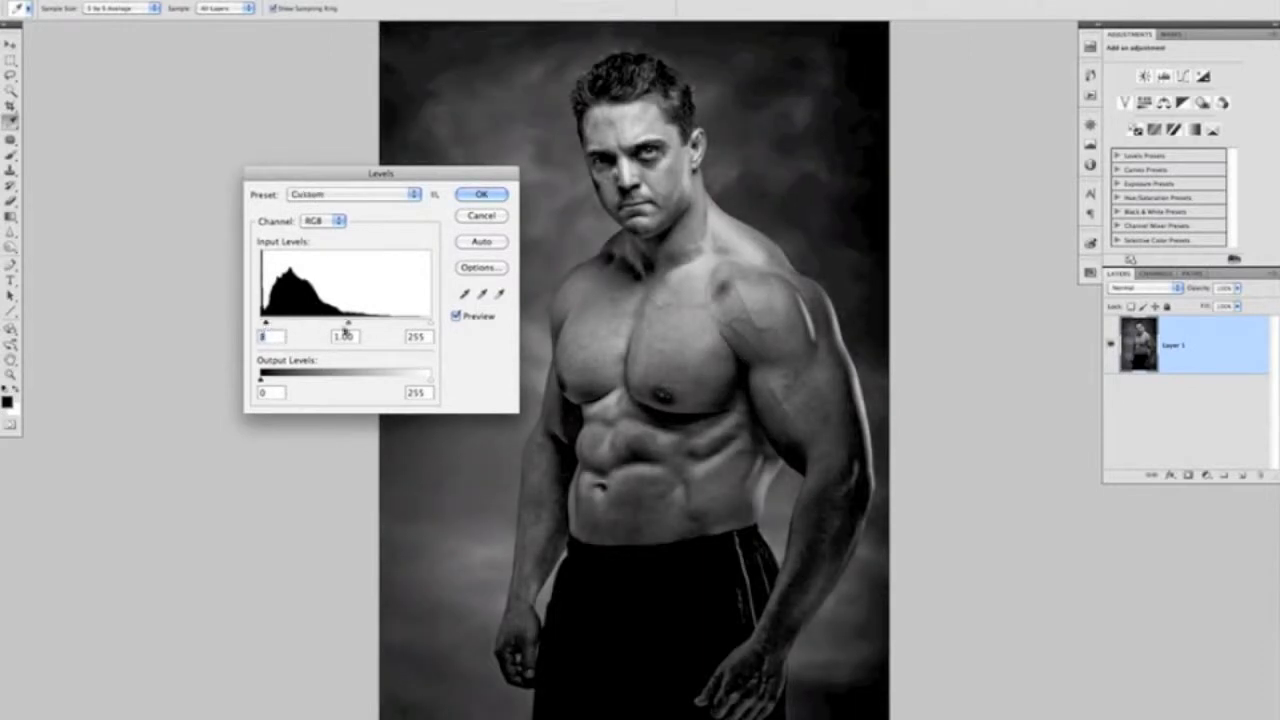
pyautogui.moveTo(348, 325); pyautogui.dragTo(413, 322)
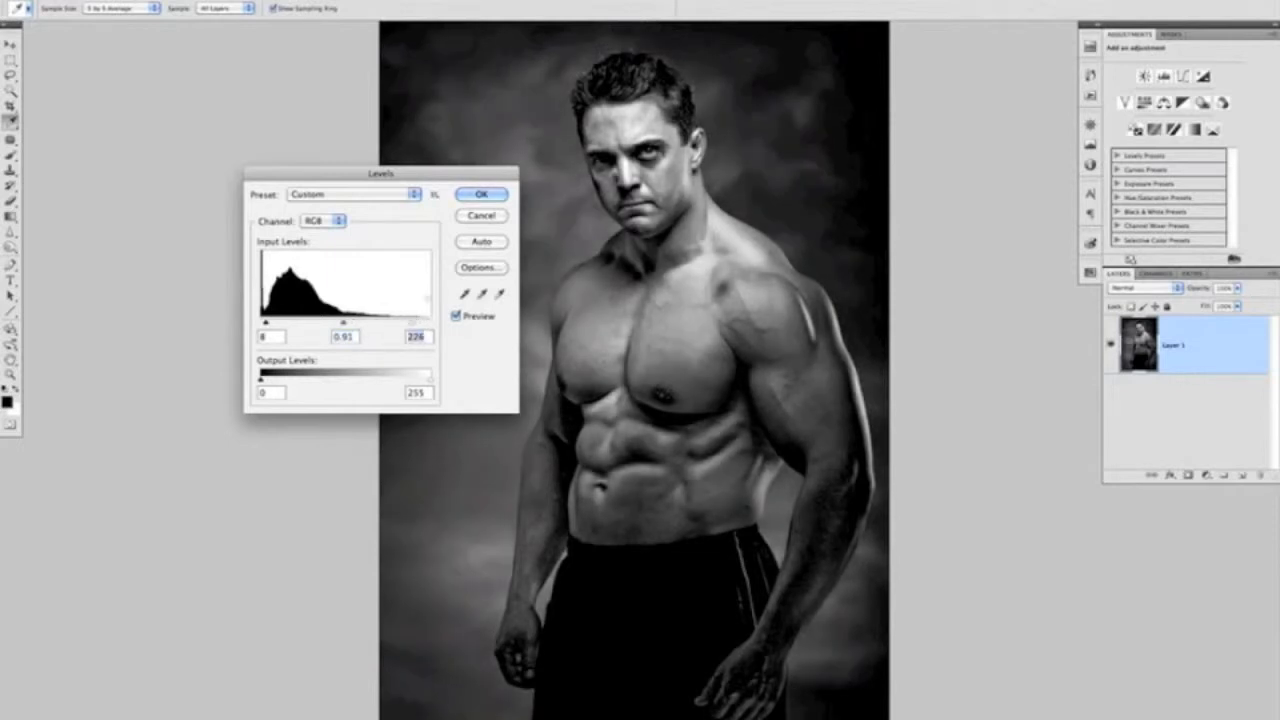
pyautogui.click(475, 196)
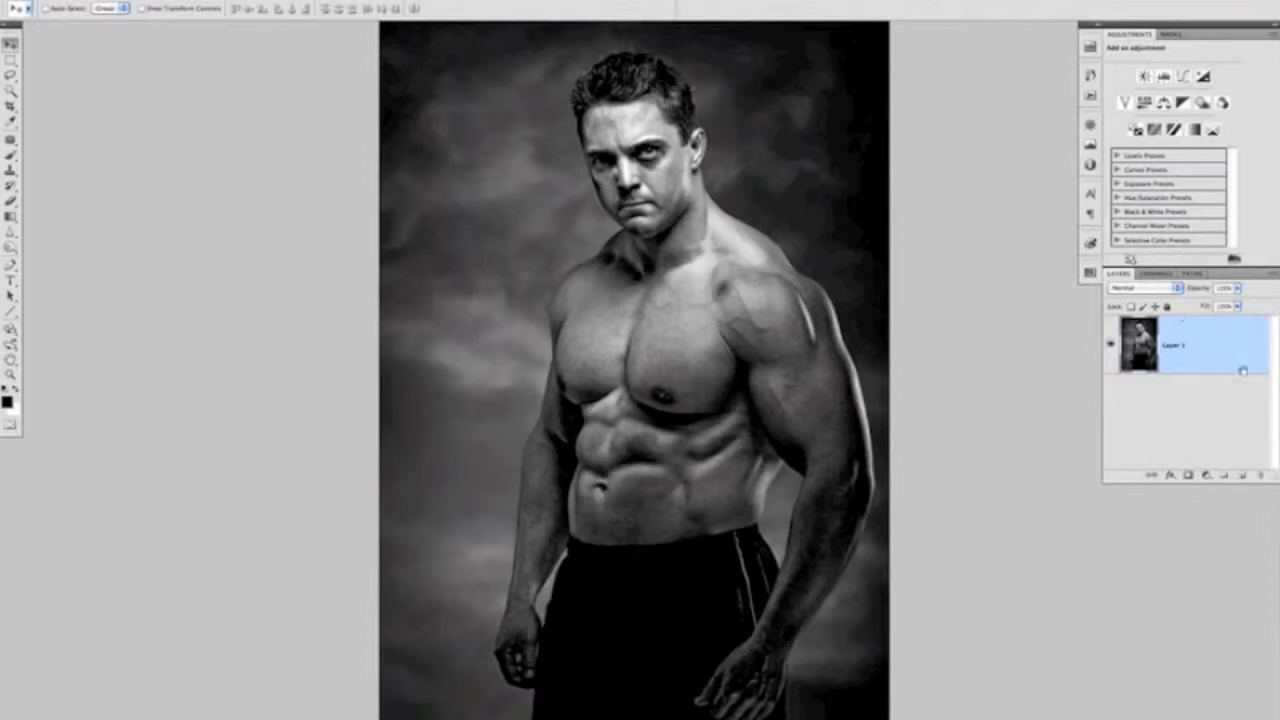
# Add a new layer filled with 50% gray and set its blend mode to Soft Light.
pyautogui.click(1238, 477)
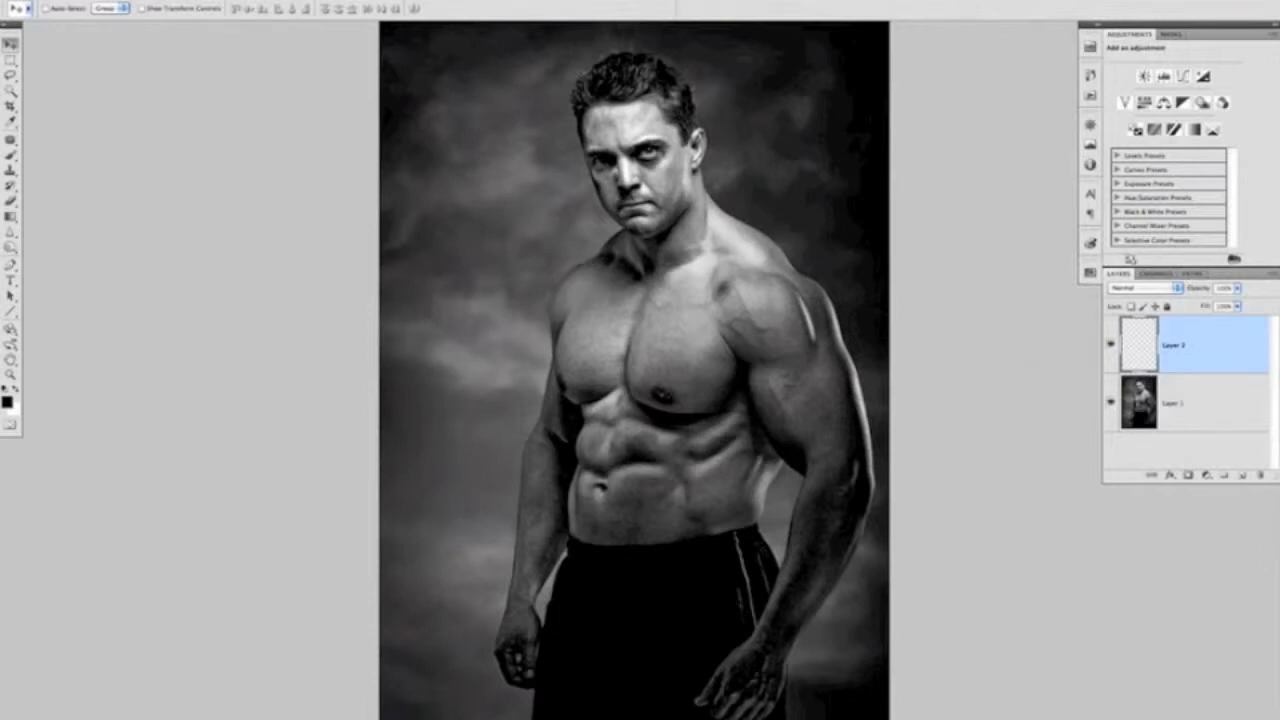
pyautogui.click(134, 1)
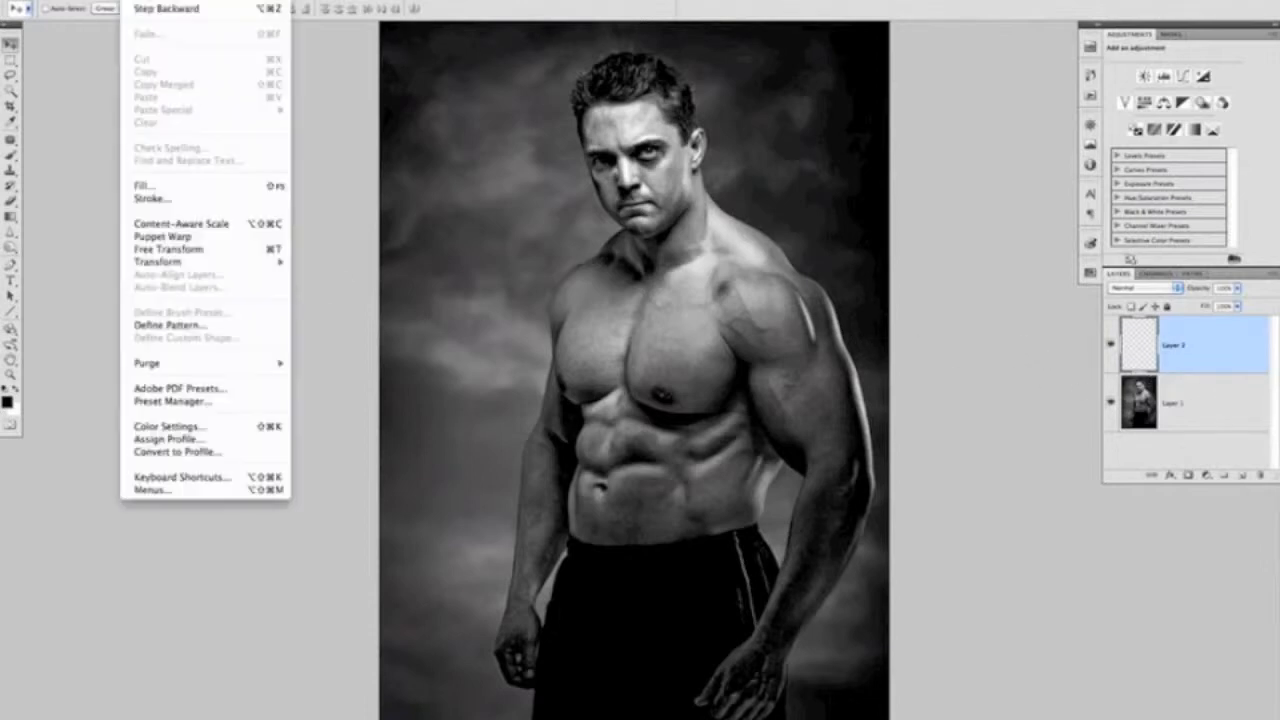
pyautogui.click(163, 187)
pyautogui.click(745, 317)
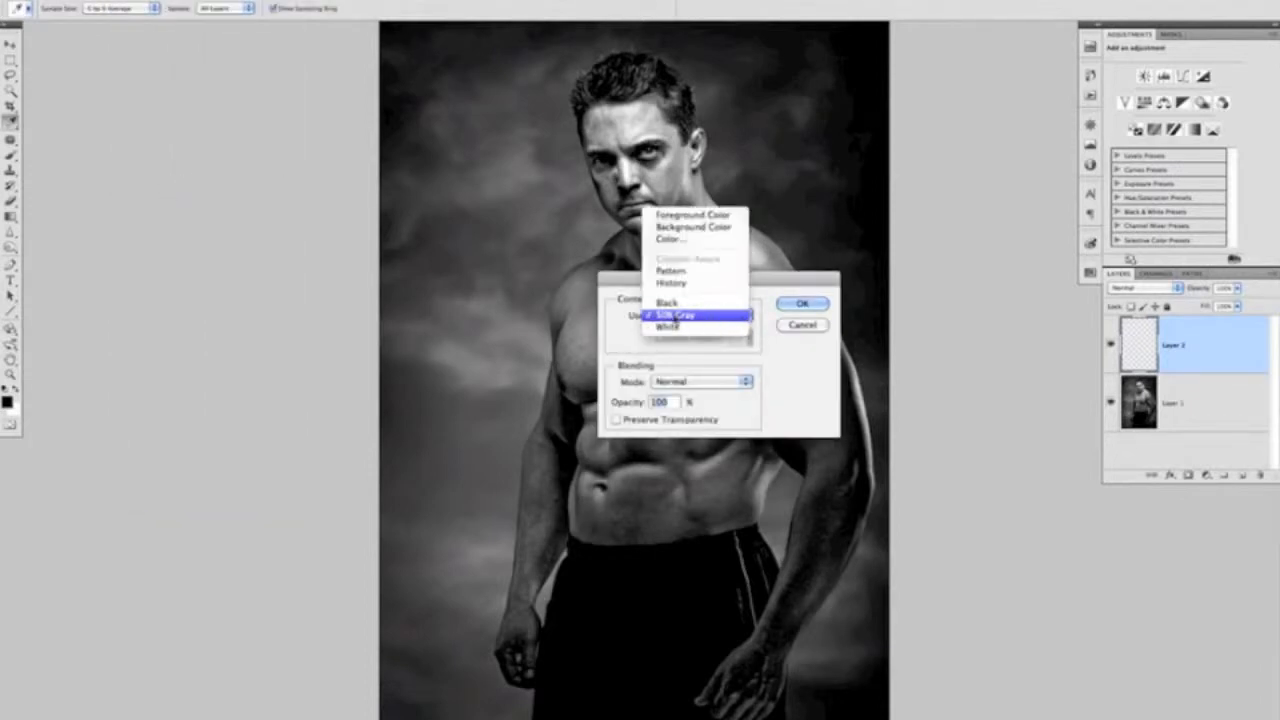
pyautogui.click(677, 316)
pyautogui.click(800, 305)
pyautogui.press('v')
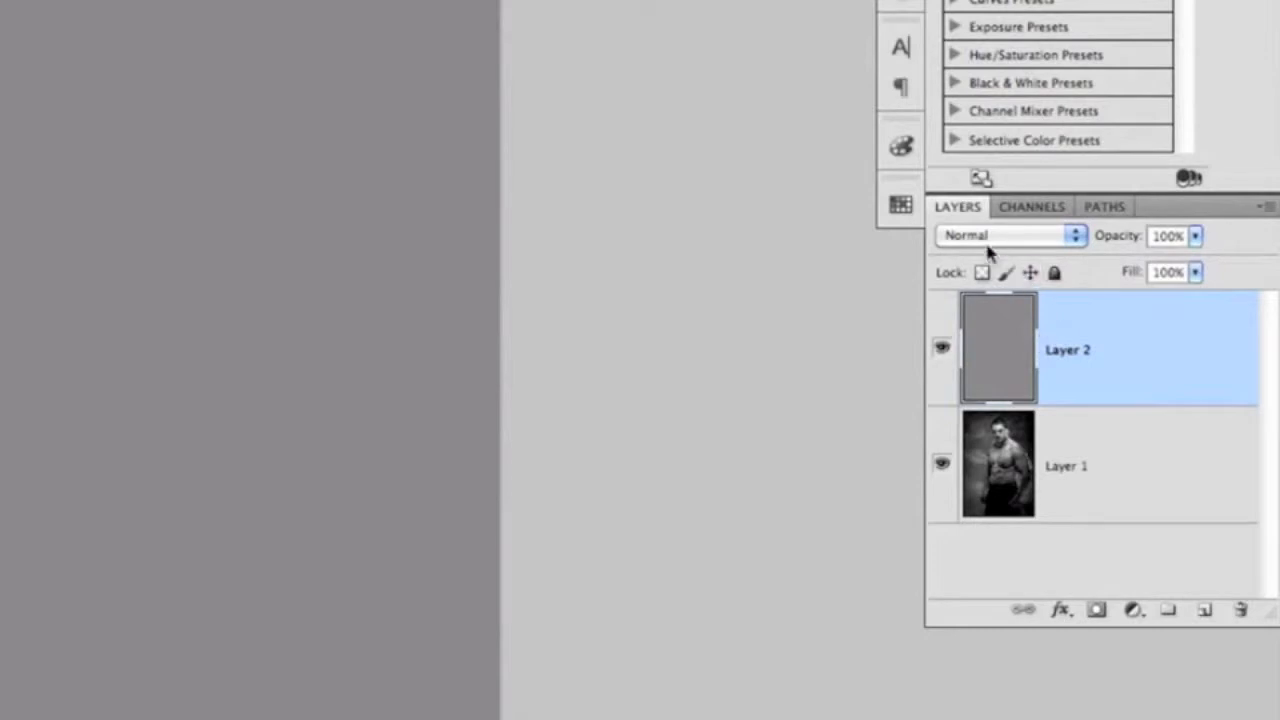
pyautogui.click(1038, 235)
pyautogui.click(1002, 509)
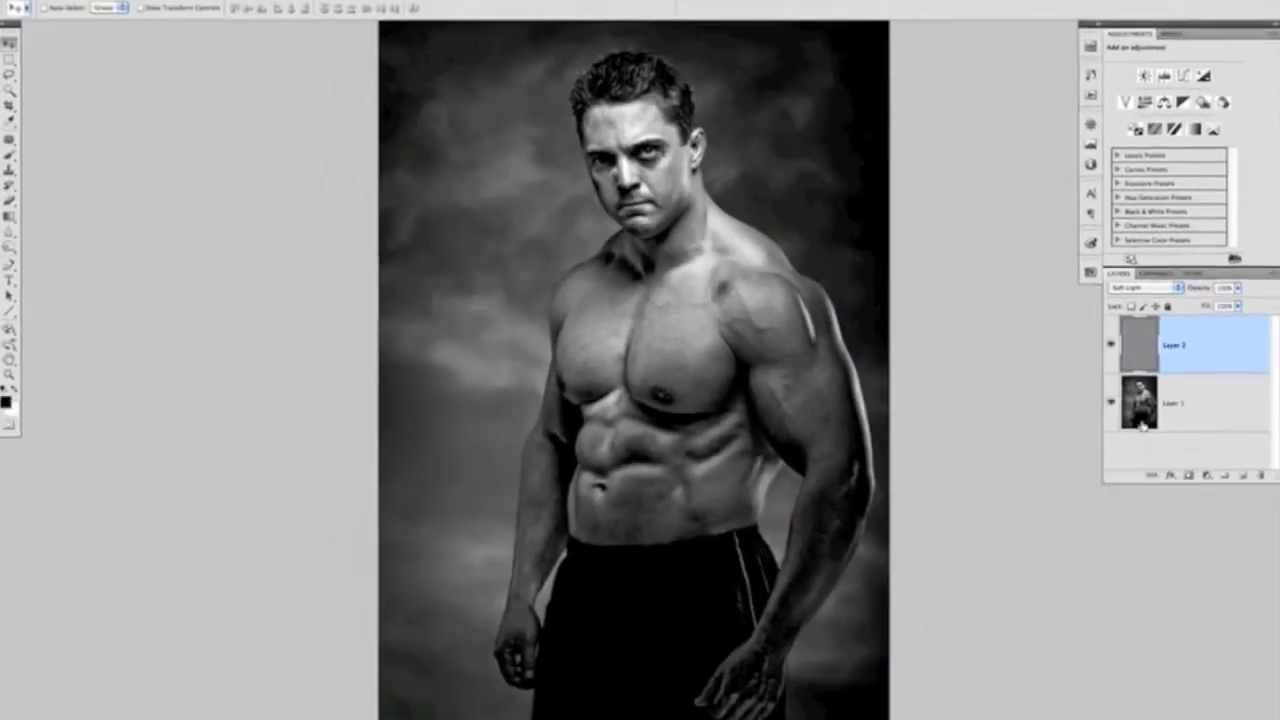
# Brighten the narrow highlight on the man's left shoulder with the Dodge tool on the gray layer.
pyautogui.keyDown('super'); pyautogui.click(738, 352); pyautogui.keyUp('super')
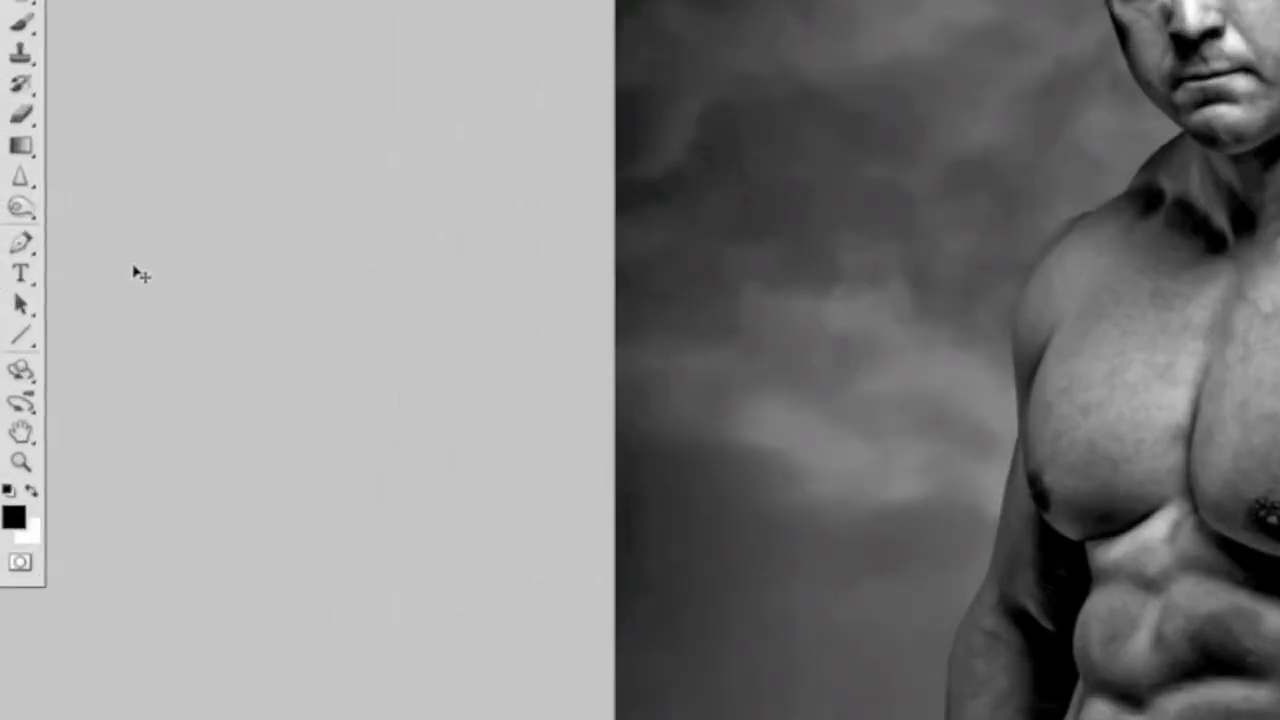
pyautogui.press('o')
pyautogui.moveTo(22, 208); pyautogui.dragTo(126, 206)
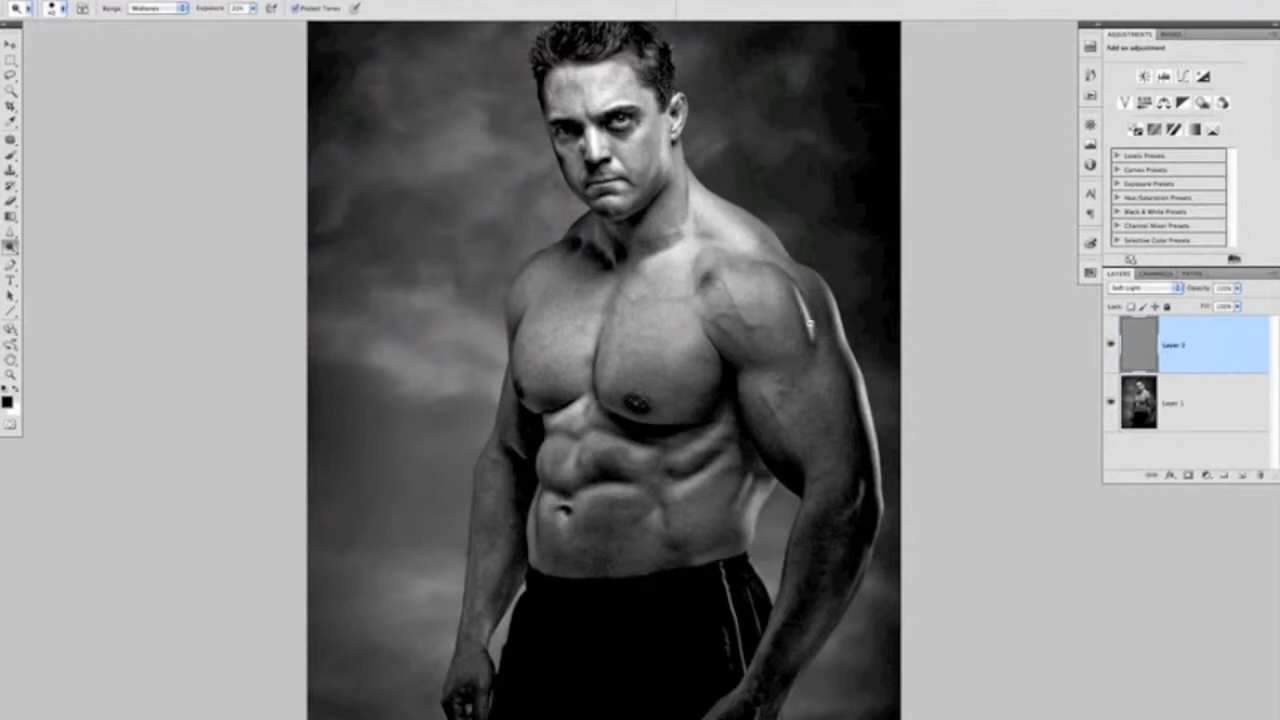
pyautogui.keyDown('super'); pyautogui.click(798, 310); pyautogui.keyUp('super')
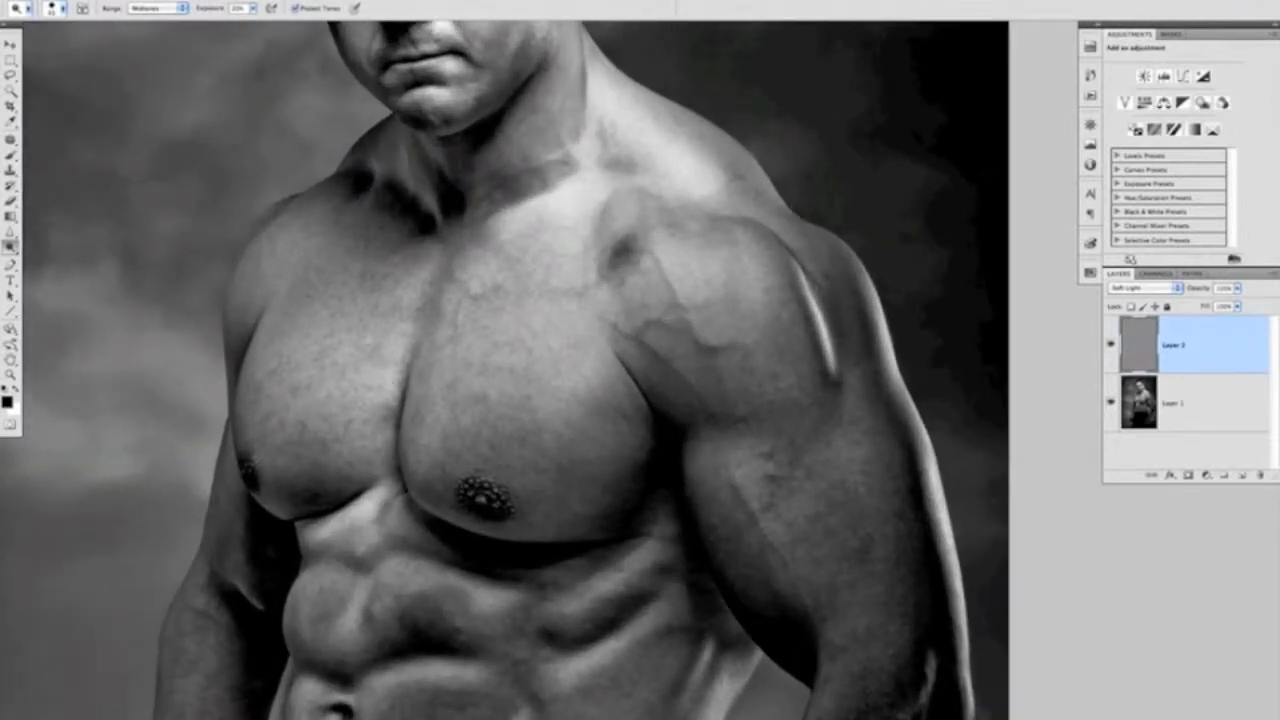
pyautogui.moveTo(799, 266); pyautogui.dragTo(812, 312)
pyautogui.moveTo(790, 257); pyautogui.dragTo(825, 338)
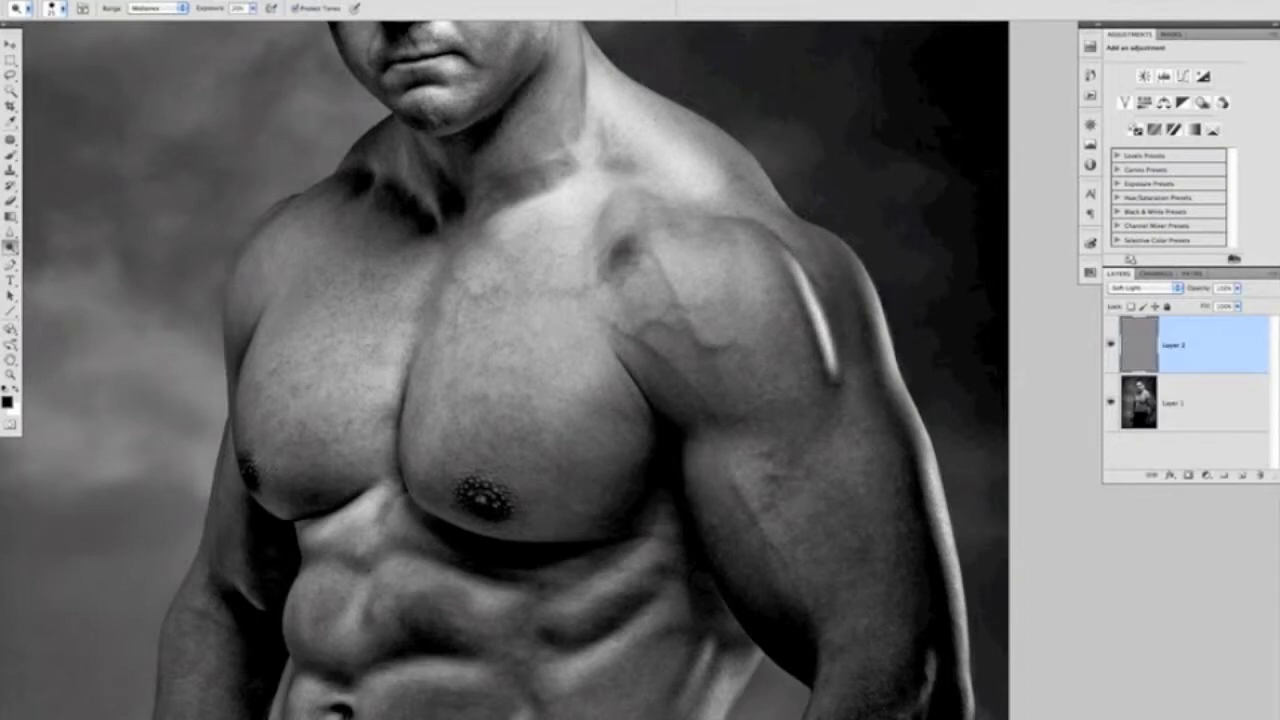
pyautogui.moveTo(789, 256); pyautogui.dragTo(798, 274)
# Dodge the rim highlight along the outer edge of the man's left shoulder and upper arm.
pyautogui.moveTo(936, 478); pyautogui.dragTo(862, 284)
pyautogui.moveTo(862, 284)
pyautogui.mouseDown()
pyautogui.moveTo(942, 494)
pyautogui.moveTo(960, 604)
pyautogui.mouseUp()
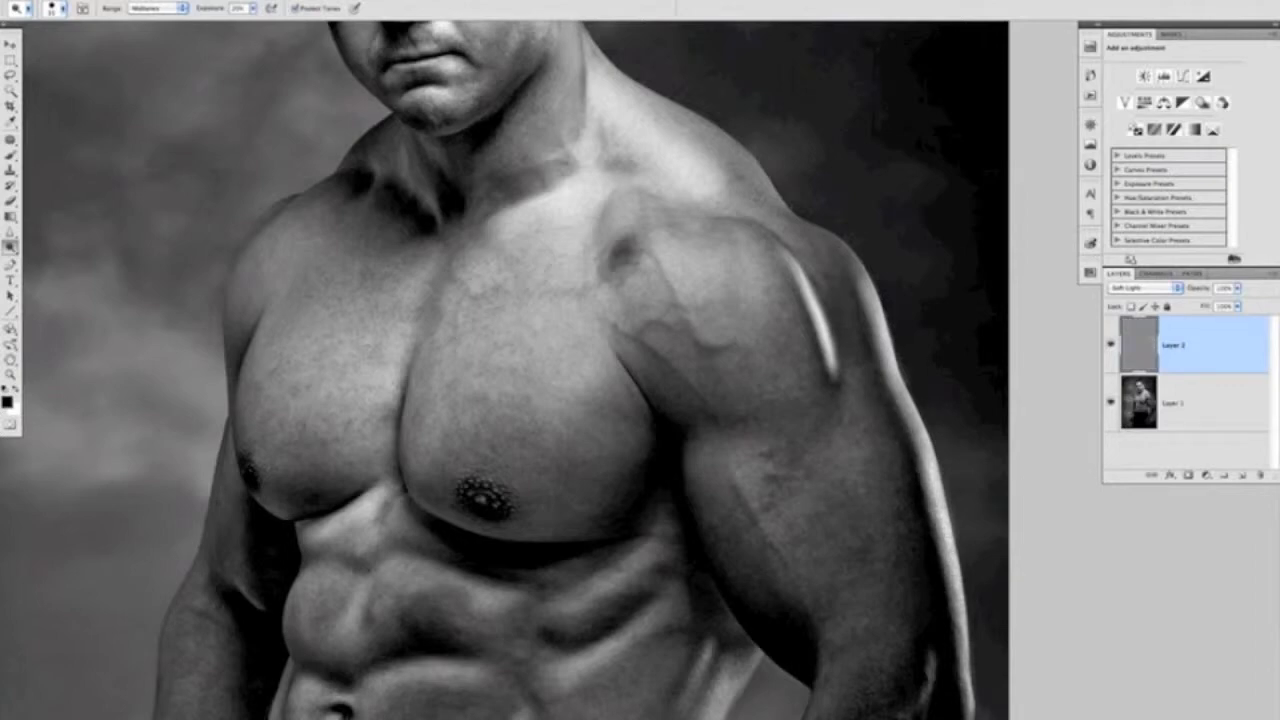
pyautogui.moveTo(860, 286); pyautogui.dragTo(855, 270)
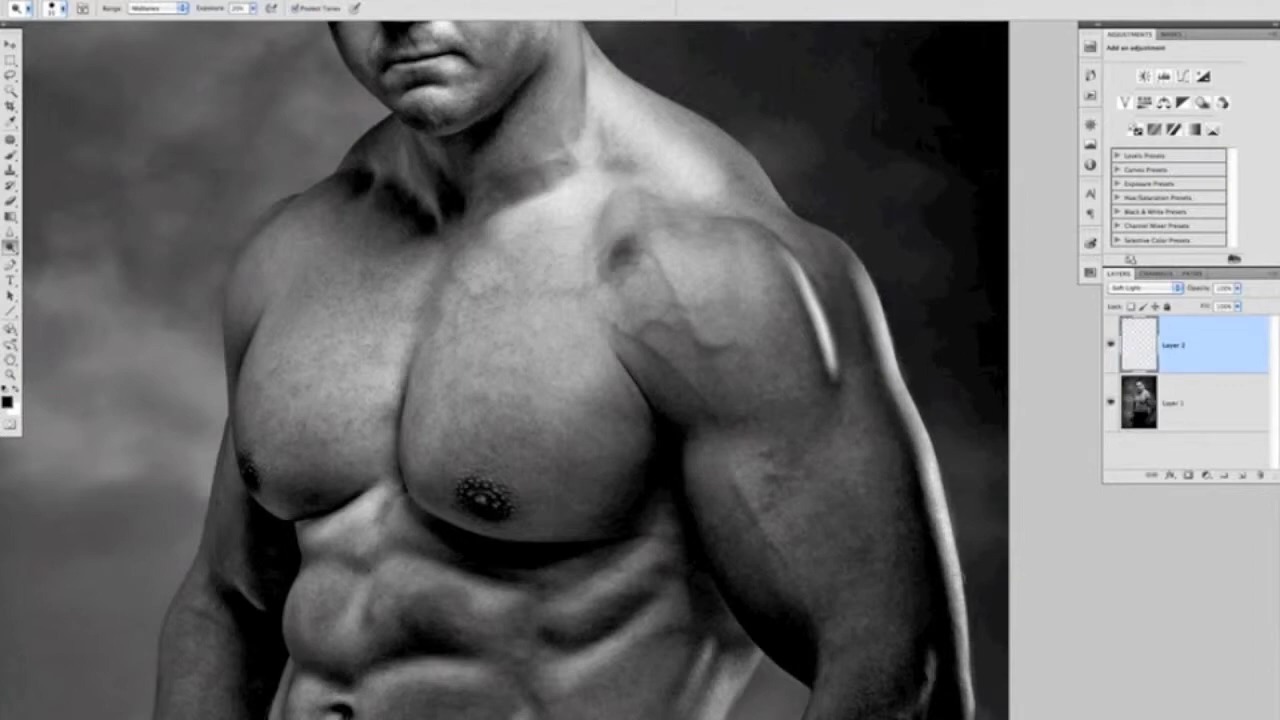
# Dodge the highlights on the rib muscles and along the side of the waist below the left arm.
pyautogui.moveTo(749, 423); pyautogui.dragTo(719, 233)
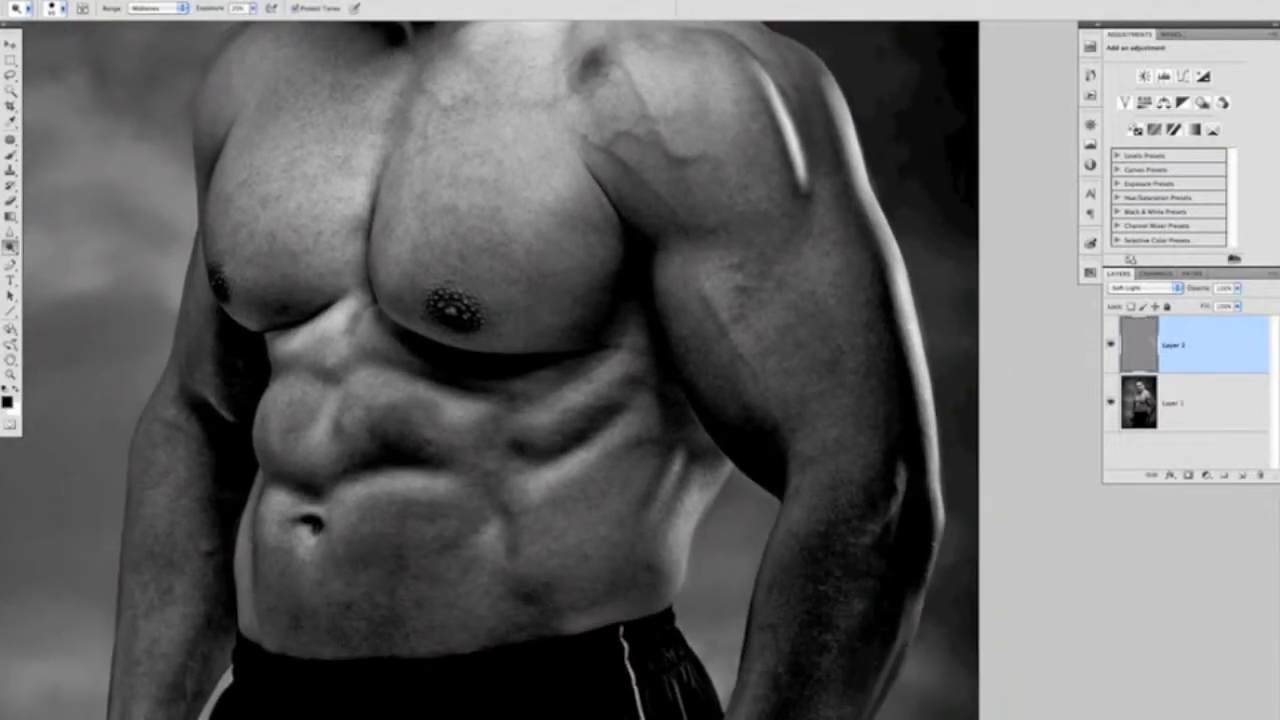
pyautogui.moveTo(606, 374)
pyautogui.mouseDown()
pyautogui.moveTo(582, 393)
pyautogui.moveTo(620, 364)
pyautogui.moveTo(552, 402)
pyautogui.mouseUp()
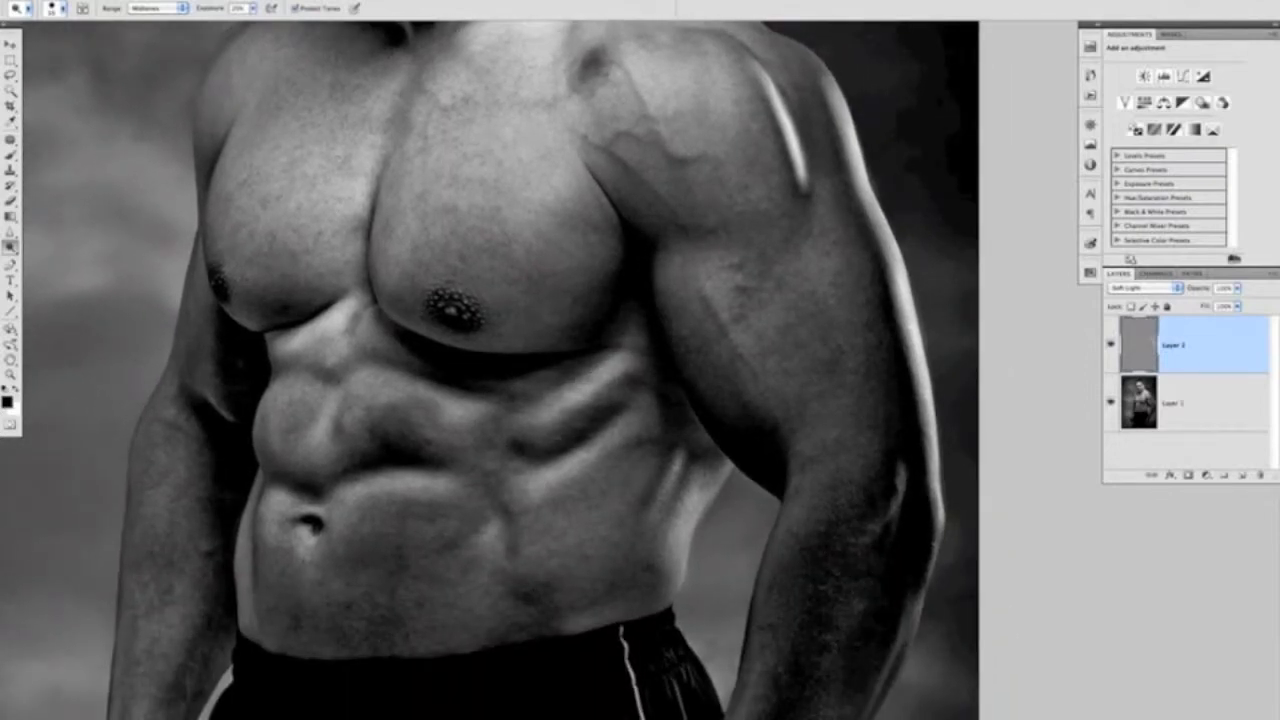
pyautogui.moveTo(620, 363); pyautogui.dragTo(532, 402)
pyautogui.moveTo(626, 411)
pyautogui.mouseDown()
pyautogui.moveTo(567, 452)
pyautogui.moveTo(569, 467)
pyautogui.mouseUp()
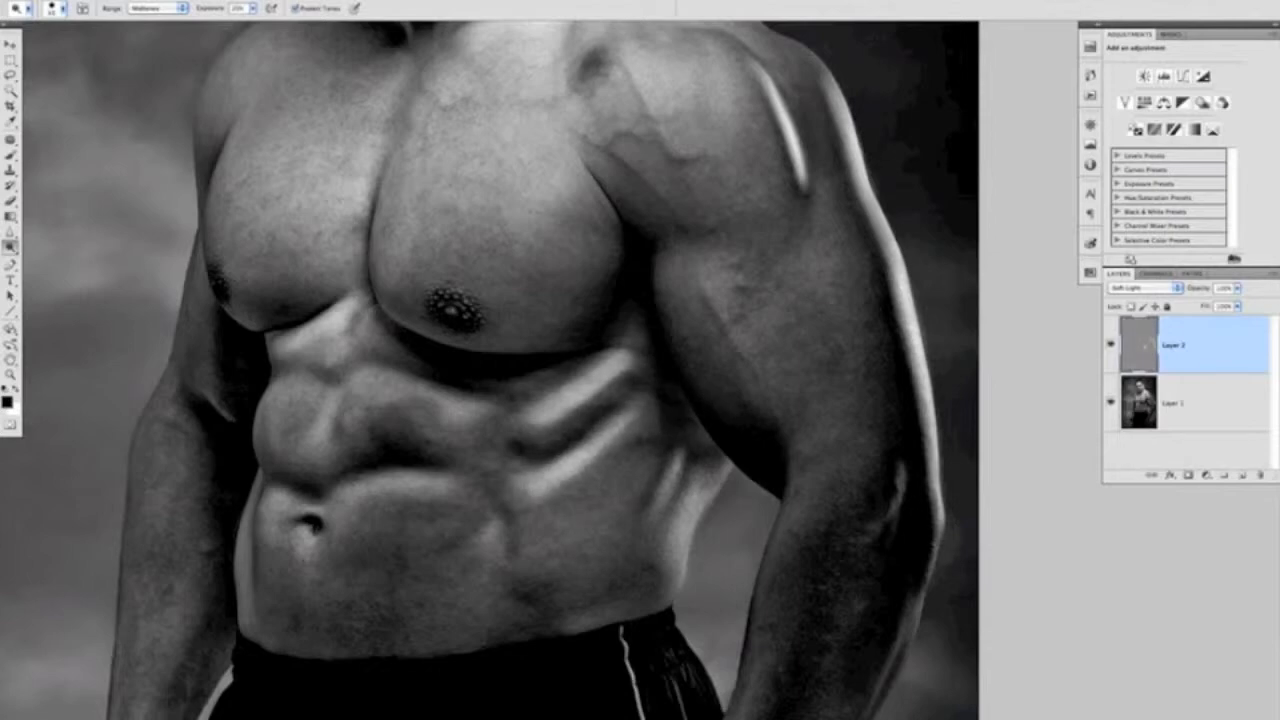
pyautogui.moveTo(673, 540)
pyautogui.mouseDown()
pyautogui.moveTo(696, 500)
pyautogui.moveTo(674, 570)
pyautogui.moveTo(708, 478)
pyautogui.moveTo(670, 580)
pyautogui.mouseUp()
pyautogui.moveTo(675, 456); pyautogui.dragTo(652, 520)
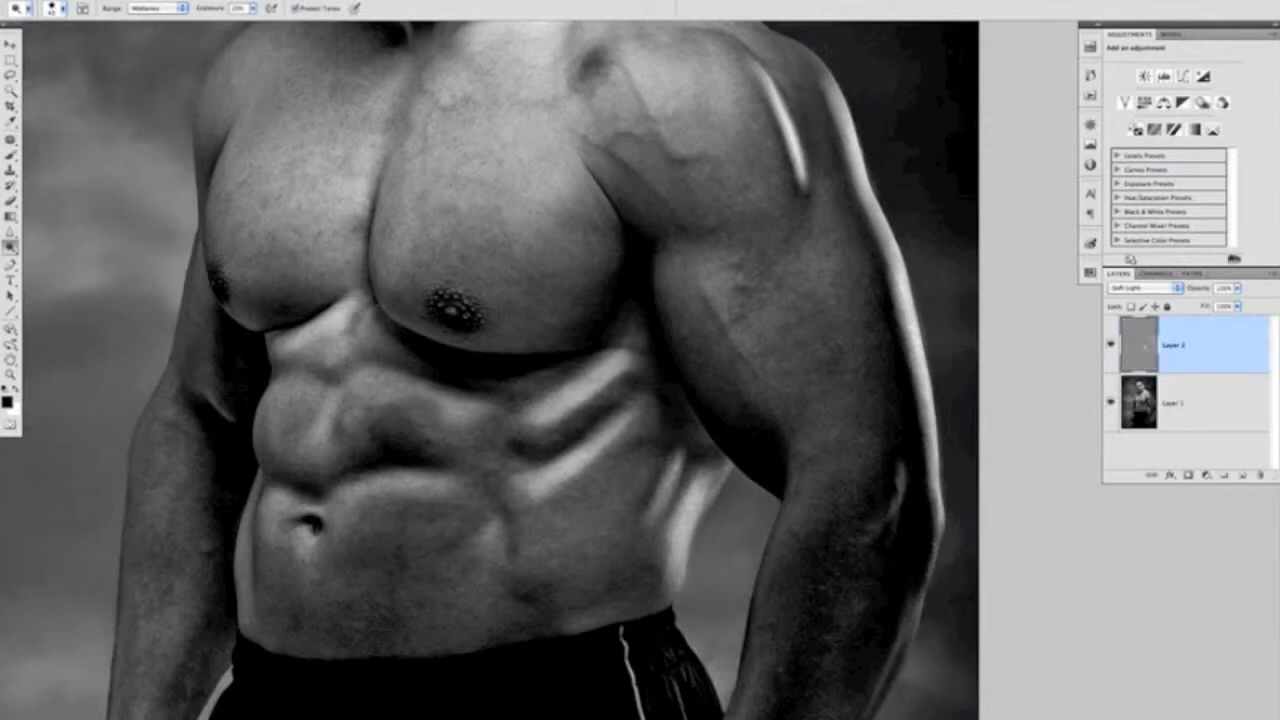
# Dodge the highlights along the upper edges of the abdominal muscles and just below the chest.
pyautogui.moveTo(470, 411)
pyautogui.mouseDown()
pyautogui.moveTo(376, 379)
pyautogui.moveTo(355, 388)
pyautogui.mouseUp()
pyautogui.moveTo(386, 374)
pyautogui.mouseDown()
pyautogui.moveTo(460, 410)
pyautogui.moveTo(356, 386)
pyautogui.moveTo(467, 413)
pyautogui.mouseUp()
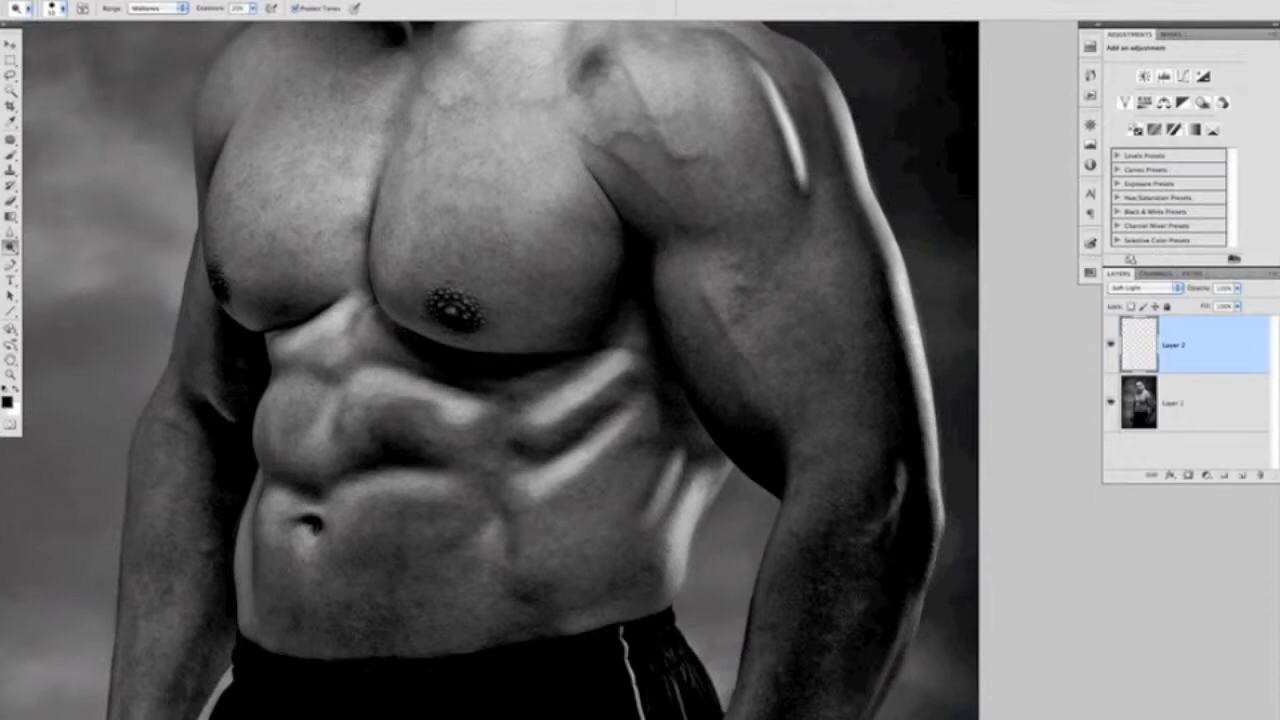
pyautogui.moveTo(446, 484); pyautogui.dragTo(360, 484)
pyautogui.moveTo(338, 410)
pyautogui.mouseDown()
pyautogui.moveTo(352, 386)
pyautogui.moveTo(448, 390)
pyautogui.mouseUp()
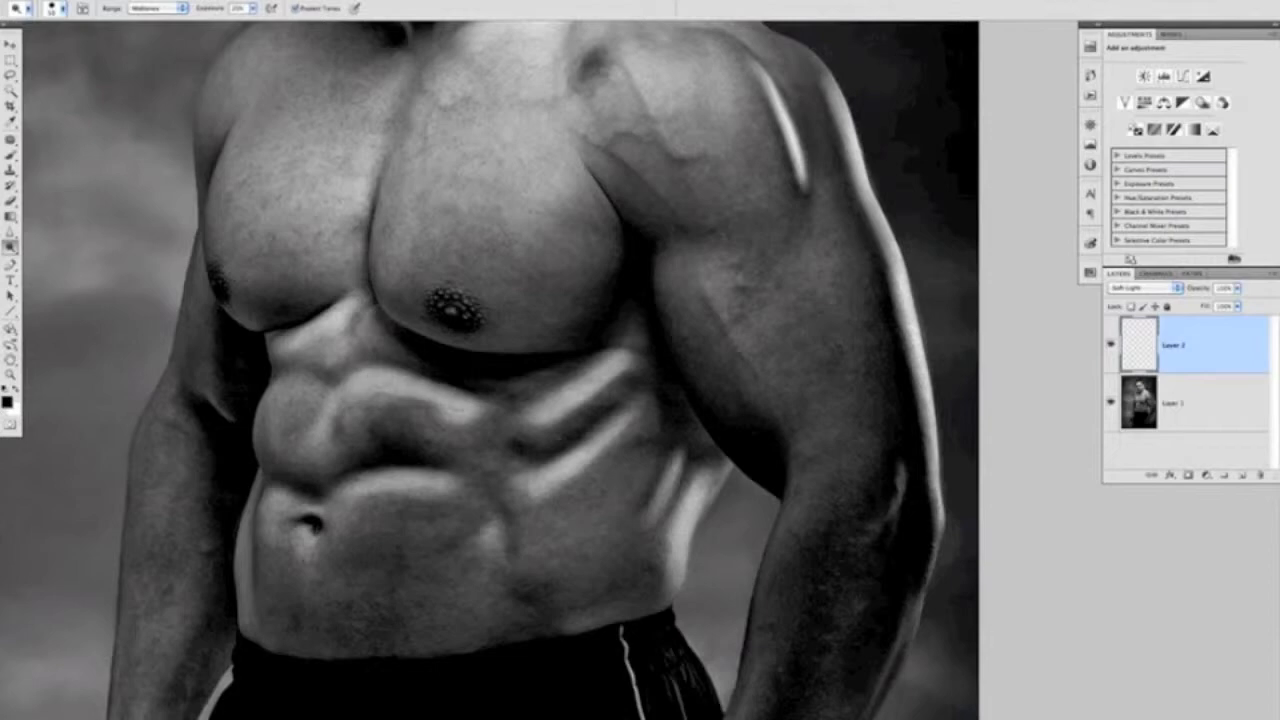
pyautogui.moveTo(345, 300); pyautogui.dragTo(320, 334)
pyautogui.moveTo(484, 412); pyautogui.dragTo(478, 407)
pyautogui.moveTo(331, 405); pyautogui.dragTo(320, 436)
pyautogui.moveTo(346, 488); pyautogui.dragTo(458, 480)
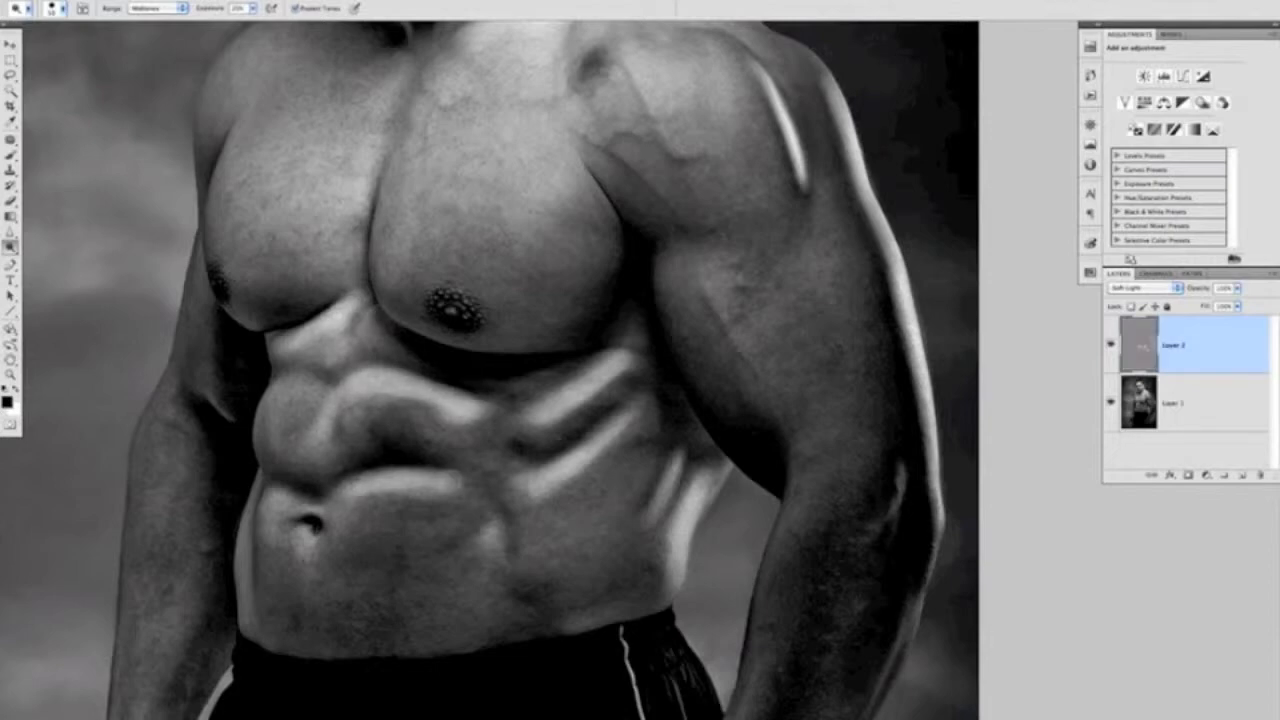
pyautogui.moveTo(348, 374); pyautogui.dragTo(396, 377)
# Dodge the highlights at the base of the neck and across the top of the left shoulder.
pyautogui.scroll(5, 654, 349)
pyautogui.hotkey('ctrl', '-')
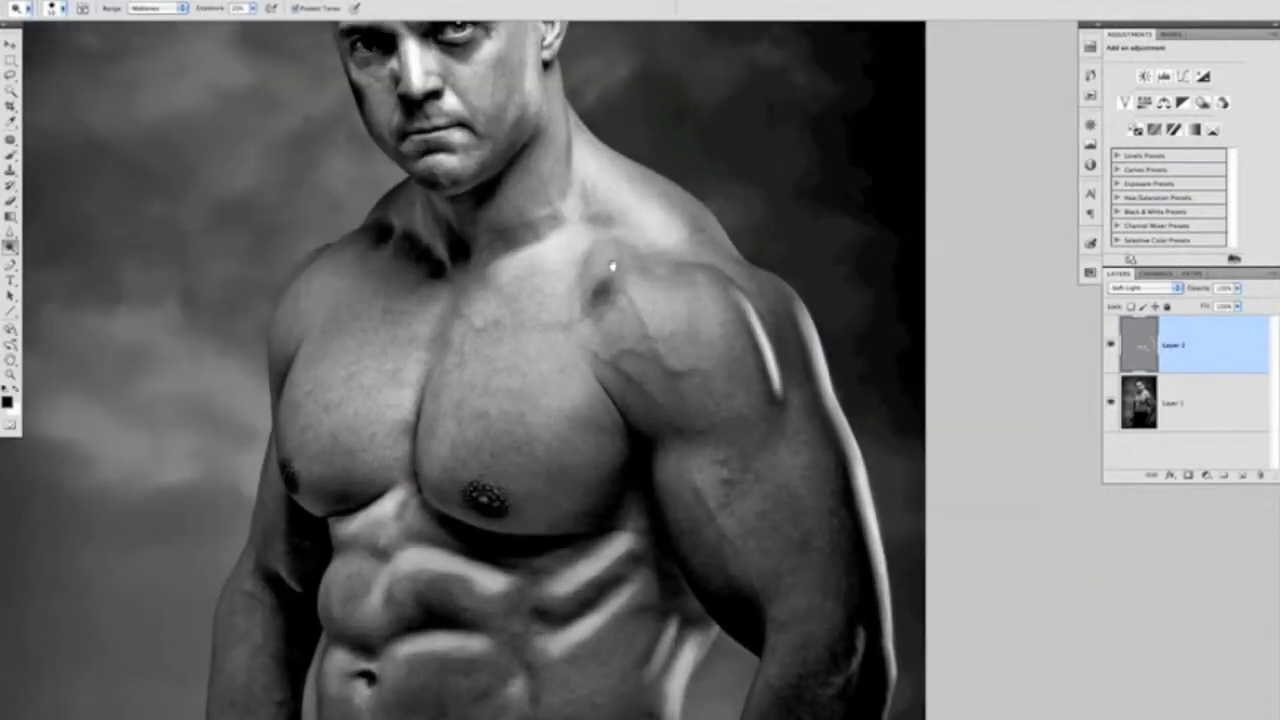
pyautogui.moveTo(614, 216)
pyautogui.mouseDown()
pyautogui.moveTo(621, 241)
pyautogui.moveTo(632, 219)
pyautogui.mouseUp()
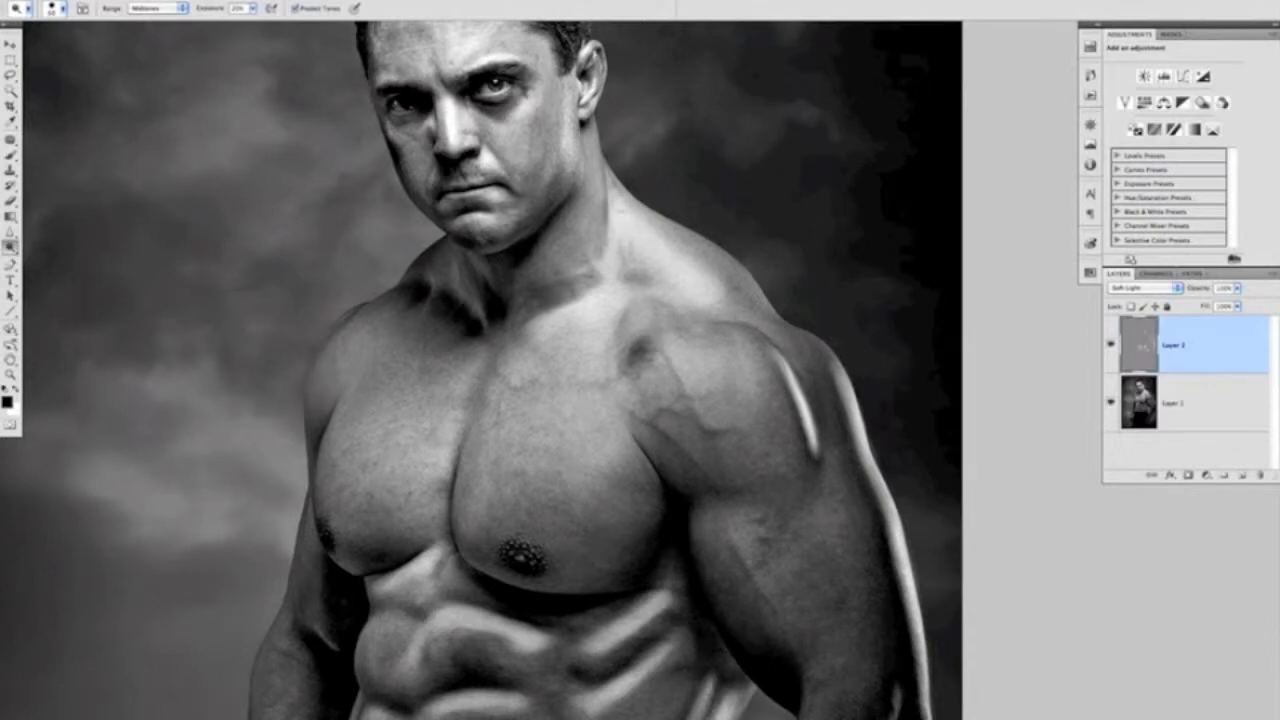
pyautogui.moveTo(640, 282)
pyautogui.mouseDown()
pyautogui.moveTo(604, 320)
pyautogui.moveTo(601, 298)
pyautogui.moveTo(618, 299)
pyautogui.moveTo(609, 312)
pyautogui.moveTo(694, 284)
pyautogui.mouseUp()
pyautogui.moveTo(622, 210); pyautogui.dragTo(627, 231)
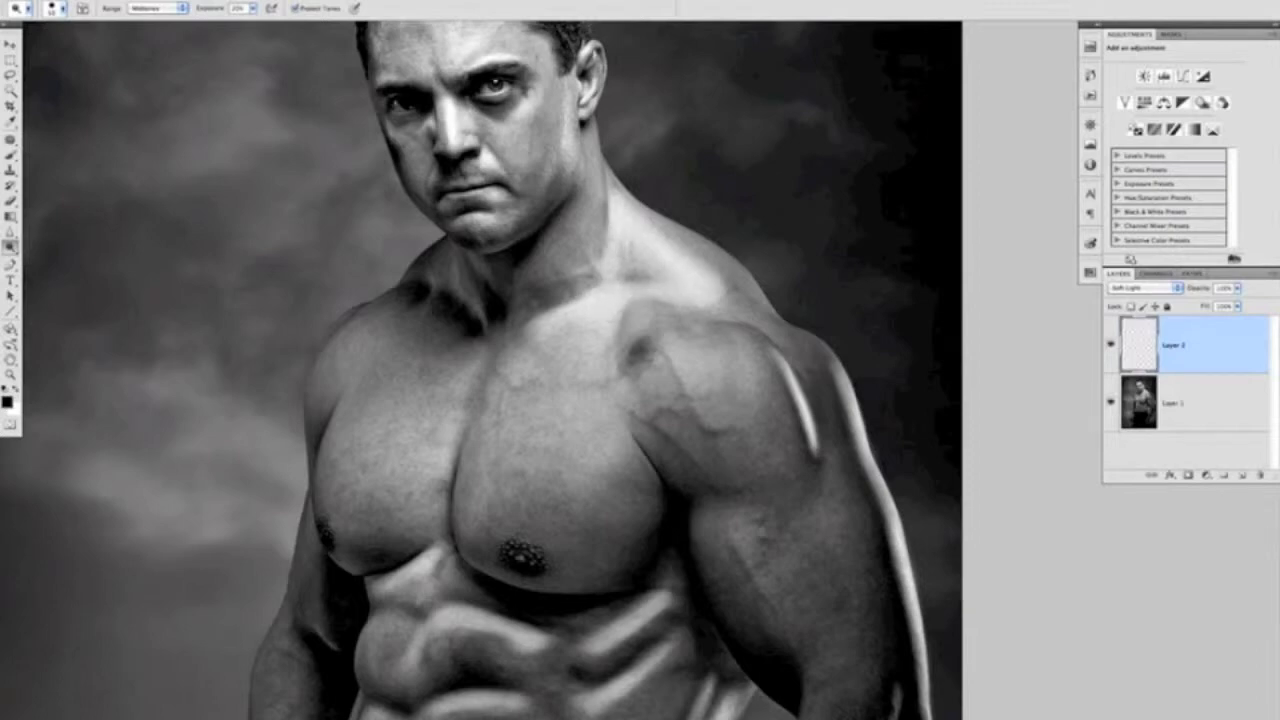
pyautogui.moveTo(707, 288)
pyautogui.mouseDown()
pyautogui.moveTo(608, 296)
pyautogui.moveTo(617, 202)
pyautogui.mouseUp()
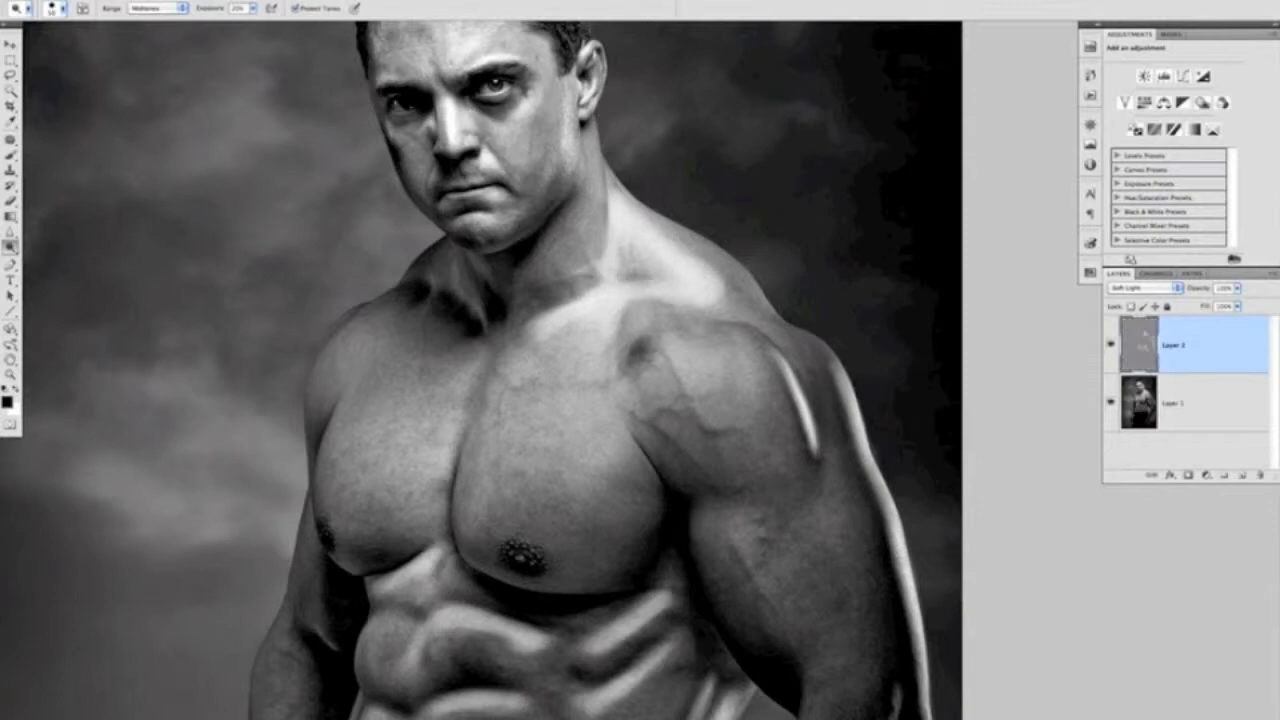
# Burn the shadows between the rib muscles and along the side of the waist below the left arm.
pyautogui.hotkey('ctrl', '0')
pyautogui.moveTo(587, 411); pyautogui.dragTo(640, 387)
pyautogui.scroll(5, 640, 387)
pyautogui.scroll(-1, 640, 395)
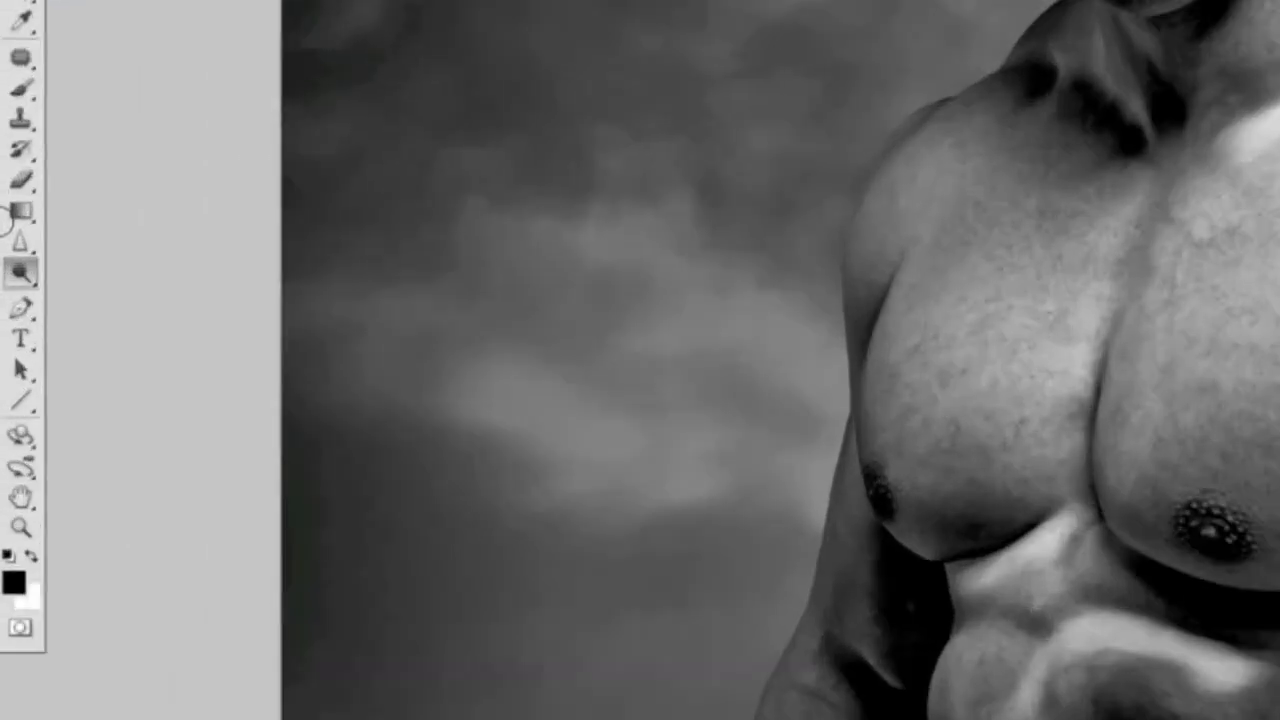
pyautogui.moveTo(20, 272); pyautogui.dragTo(110, 292)
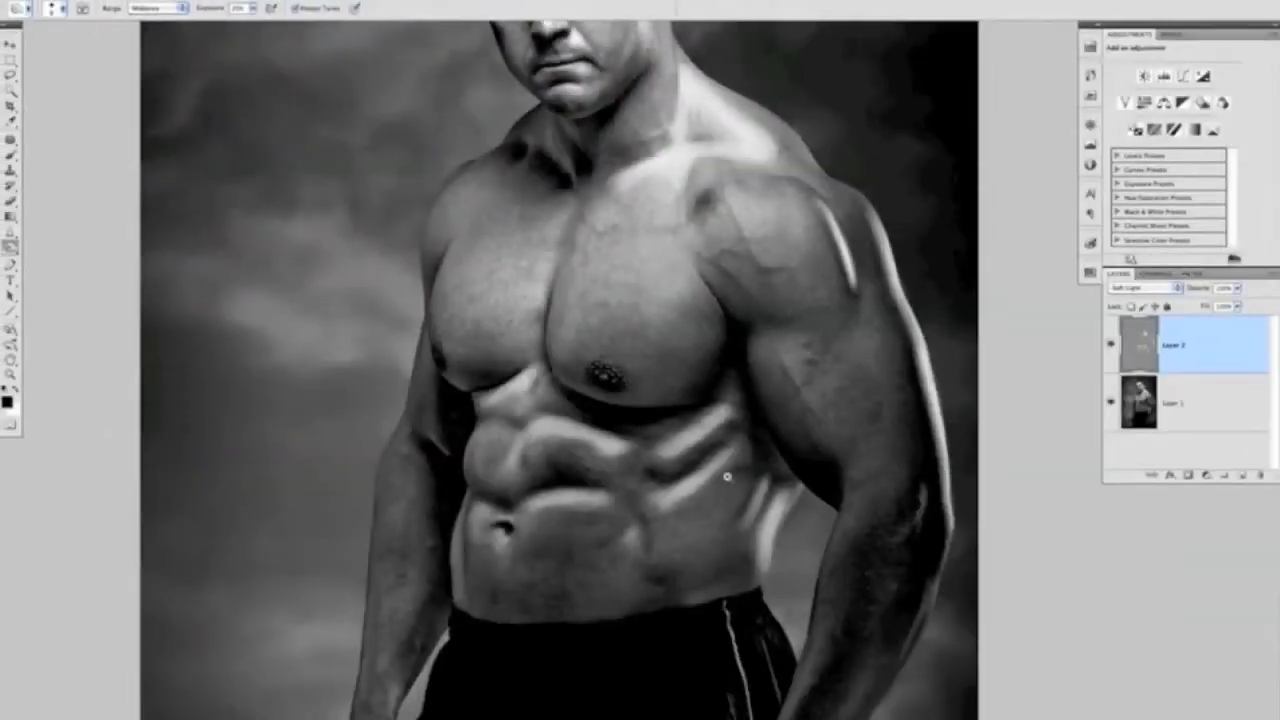
pyautogui.scroll(3, 720, 484)
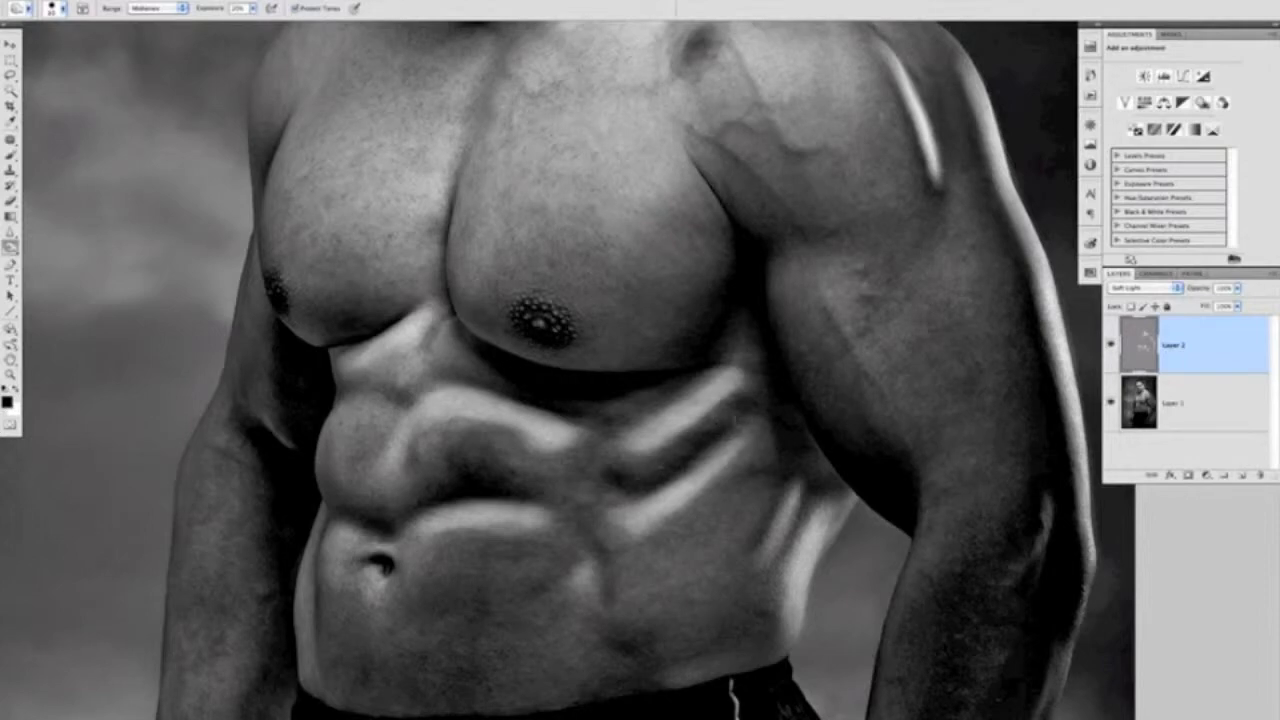
pyautogui.moveTo(642, 473); pyautogui.dragTo(670, 461)
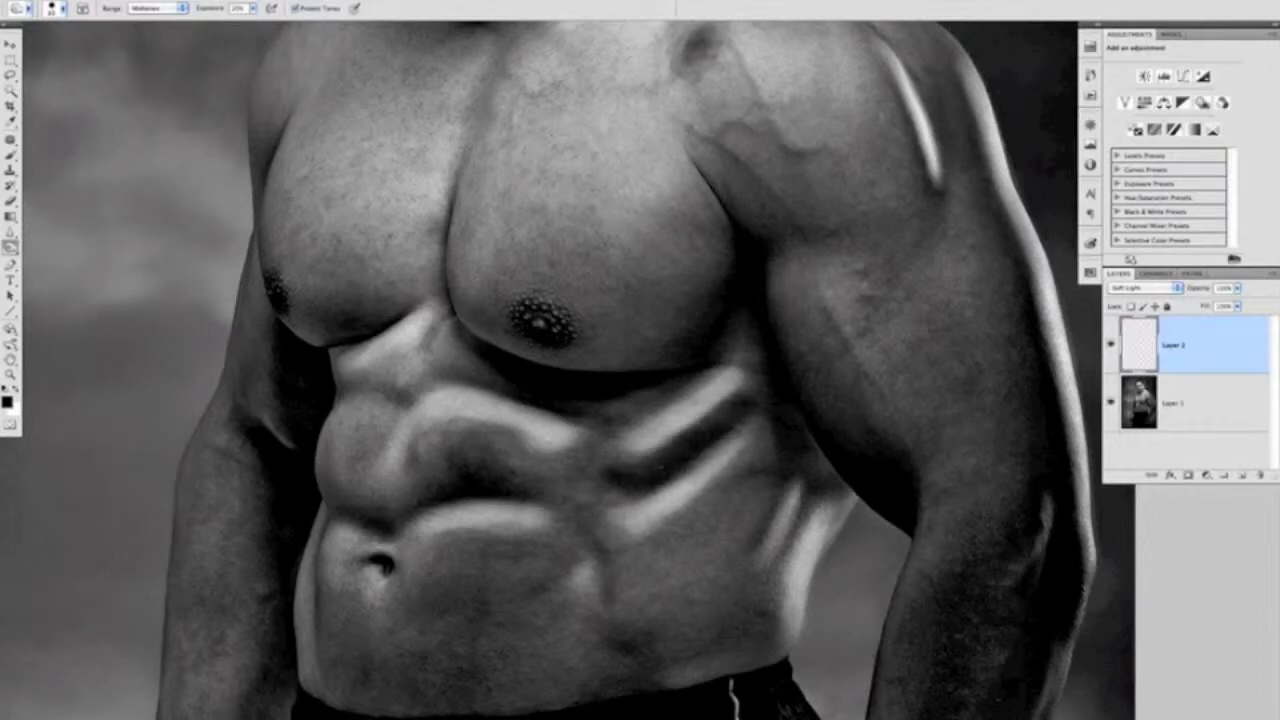
pyautogui.moveTo(780, 478)
pyautogui.mouseDown()
pyautogui.moveTo(756, 536)
pyautogui.moveTo(787, 547)
pyautogui.mouseUp()
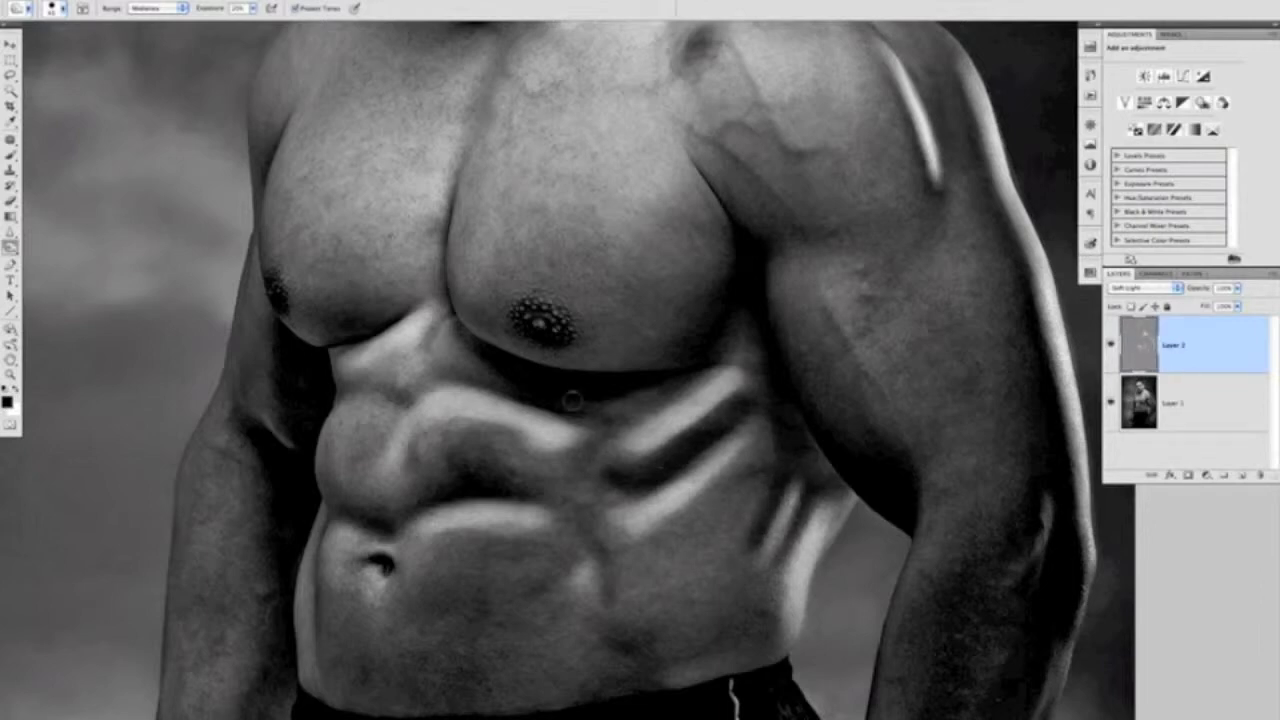
# Burn the hollows between the abdominal muscles and the shadow directly beneath the chest.
pyautogui.moveTo(605, 560); pyautogui.dragTo(610, 574)
pyautogui.moveTo(438, 491); pyautogui.dragTo(498, 472)
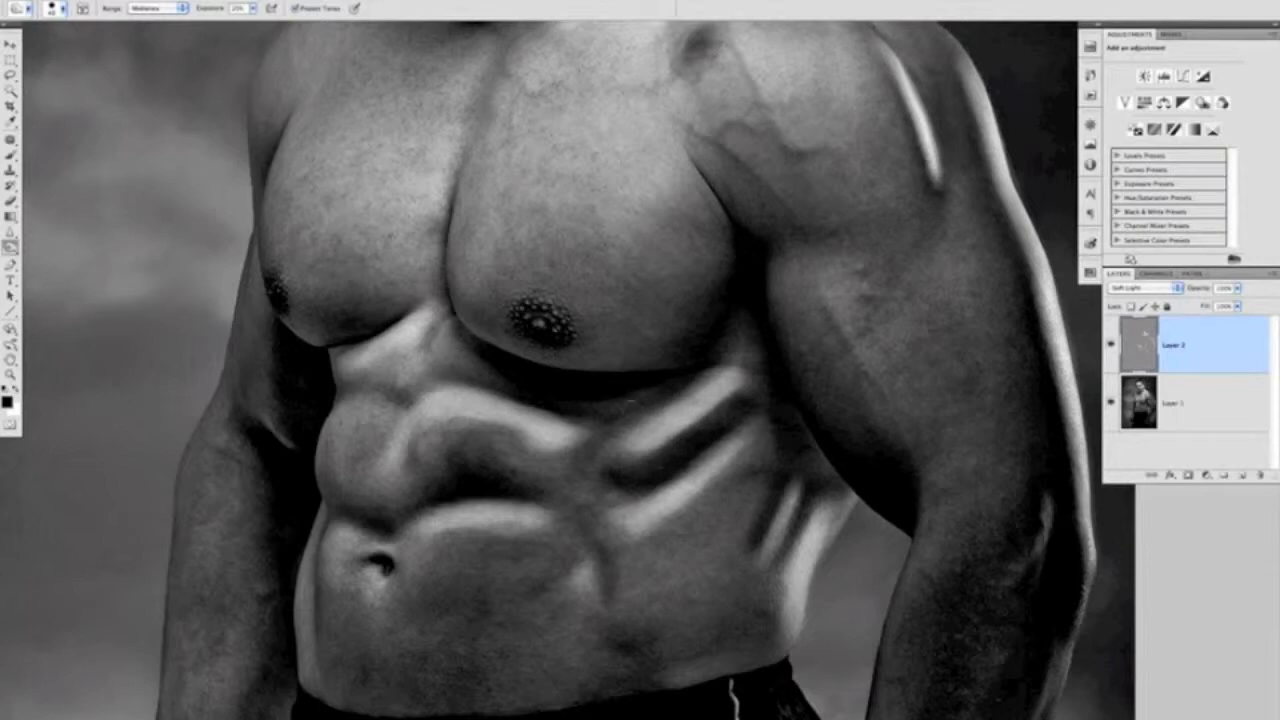
pyautogui.moveTo(480, 376)
pyautogui.mouseDown()
pyautogui.moveTo(631, 393)
pyautogui.moveTo(688, 384)
pyautogui.mouseUp()
pyautogui.press('[')
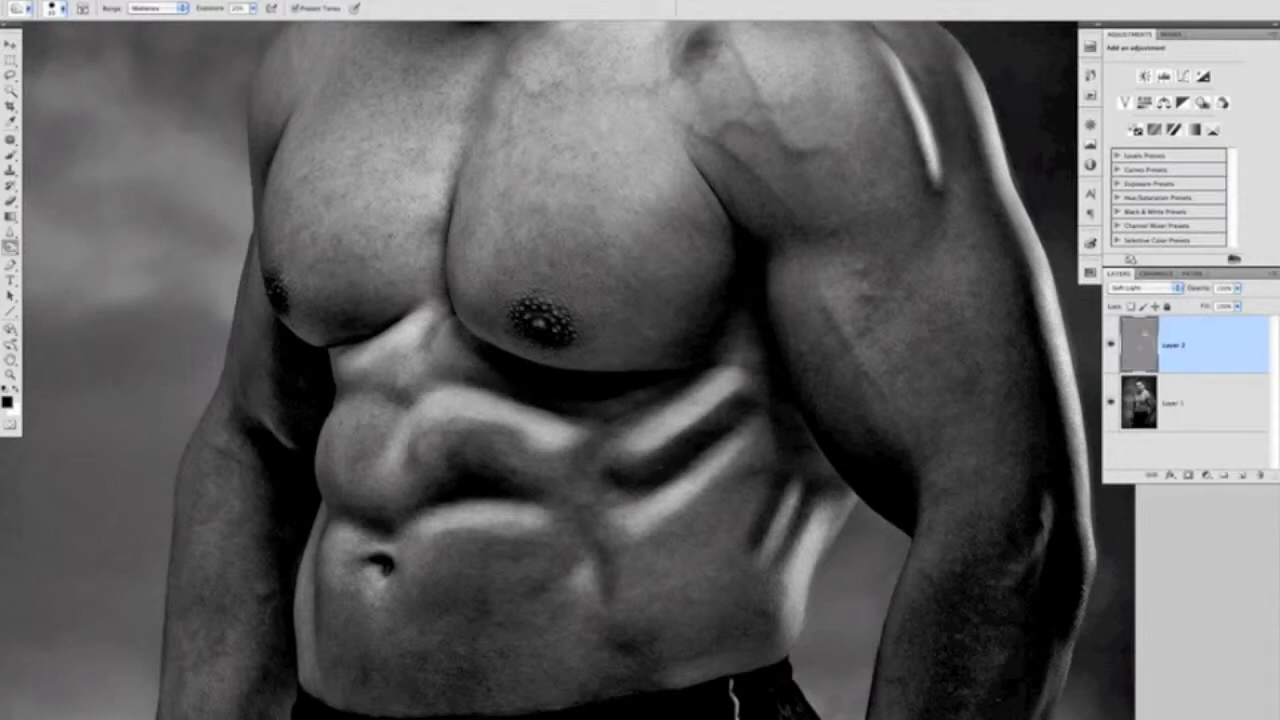
# Burn the veins across the front of the left shoulder and down the upper arm with a smaller brush.
pyautogui.moveTo(601, 289); pyautogui.dragTo(609, 355)
pyautogui.moveTo(693, 343); pyautogui.dragTo(578, 221)
pyautogui.moveTo(580, 383); pyautogui.dragTo(549, 317)
pyautogui.moveTo(640, 137)
pyautogui.mouseDown()
pyautogui.moveTo(677, 397)
pyautogui.moveTo(704, 390)
pyautogui.mouseUp()
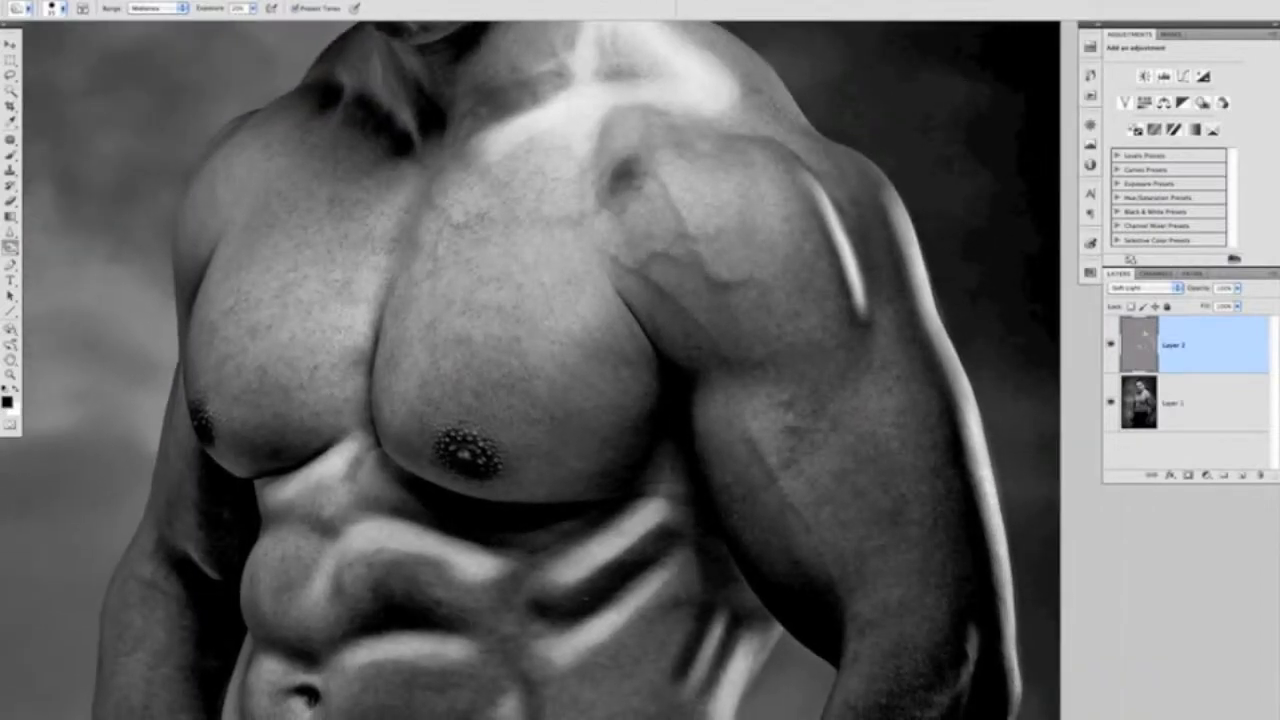
pyautogui.press('[')
pyautogui.moveTo(654, 173); pyautogui.dragTo(677, 222)
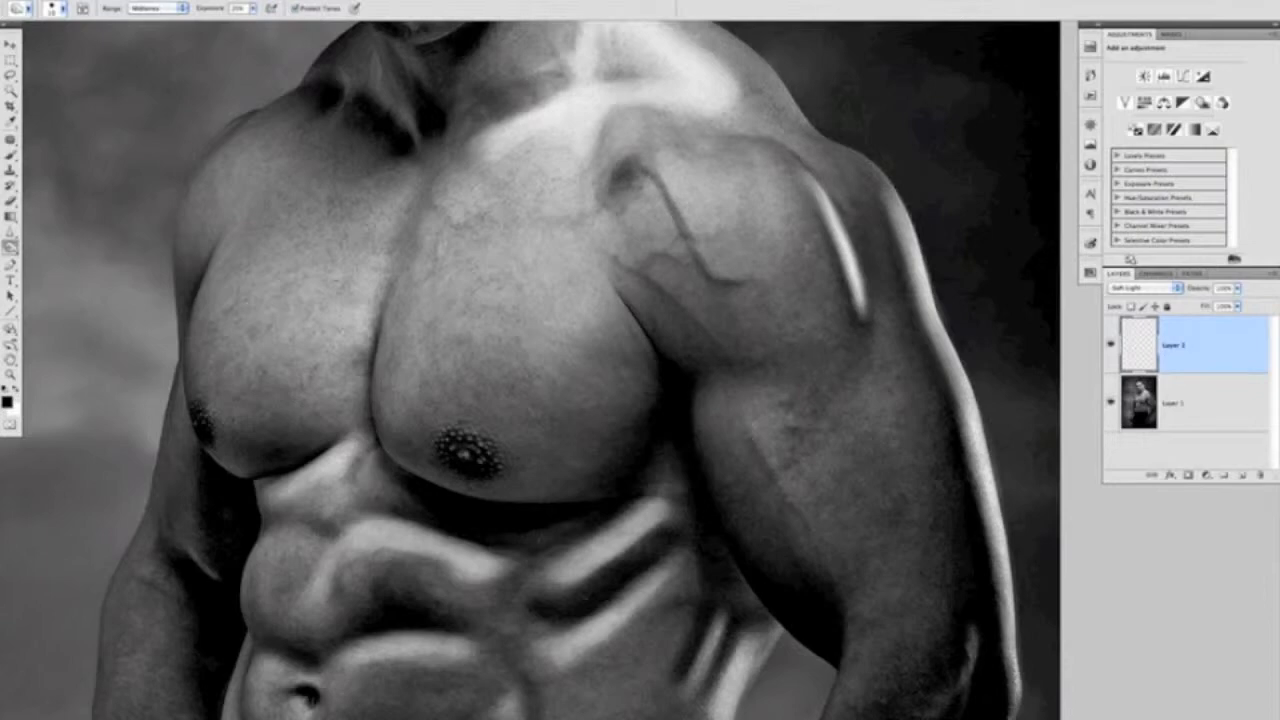
pyautogui.moveTo(688, 238); pyautogui.dragTo(666, 251)
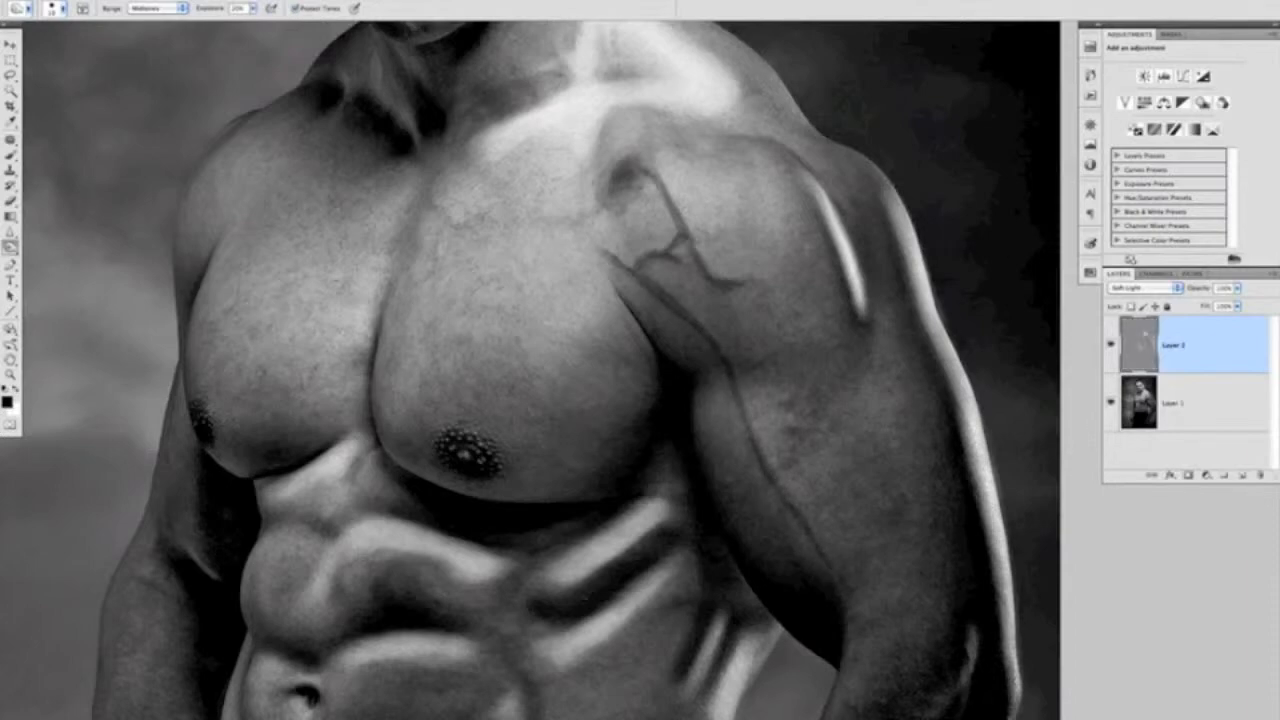
# Burn the lower and upper contours of the left shoulder muscle to separate it from the arm.
pyautogui.moveTo(858, 334)
pyautogui.mouseDown()
pyautogui.moveTo(752, 367)
pyautogui.moveTo(854, 332)
pyautogui.mouseUp()
pyautogui.moveTo(825, 386); pyautogui.dragTo(793, 381)
pyautogui.moveTo(850, 343)
pyautogui.mouseDown()
pyautogui.moveTo(858, 334)
pyautogui.moveTo(757, 370)
pyautogui.moveTo(807, 388)
pyautogui.mouseUp()
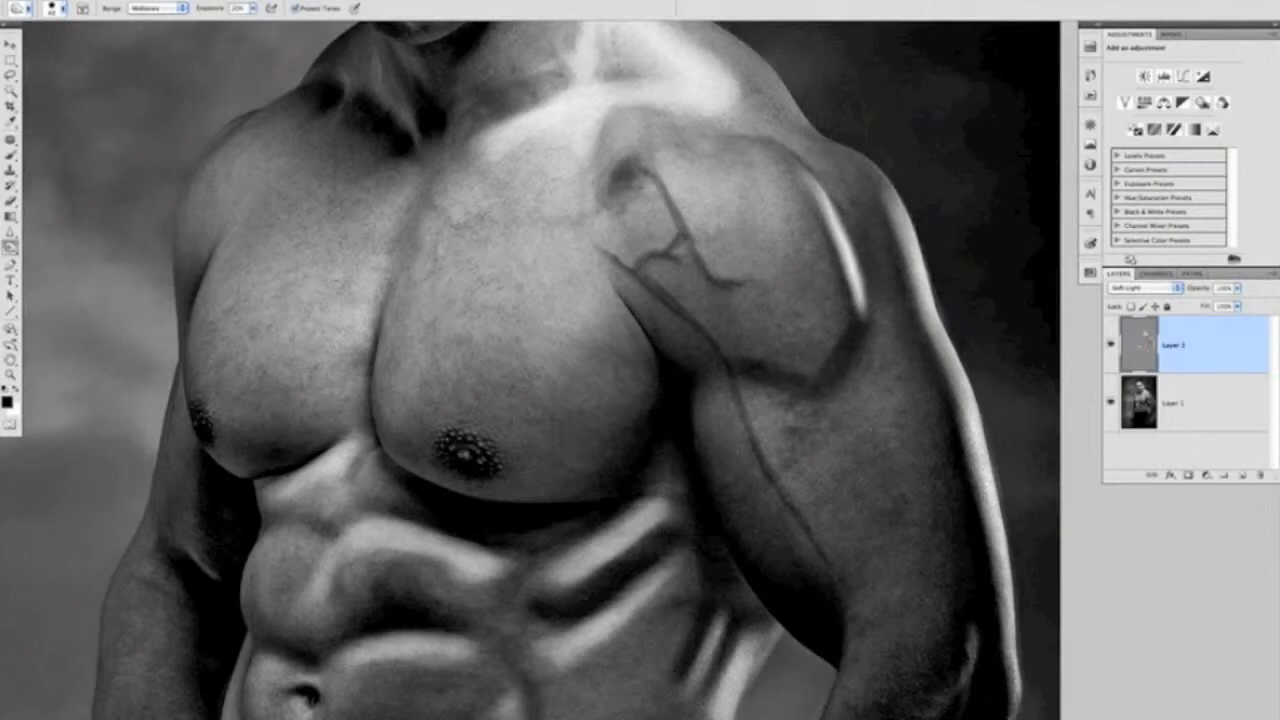
pyautogui.moveTo(746, 130)
pyautogui.mouseDown()
pyautogui.moveTo(778, 138)
pyautogui.moveTo(726, 133)
pyautogui.moveTo(746, 135)
pyautogui.mouseUp()
pyautogui.press('[')
pyautogui.press('[')
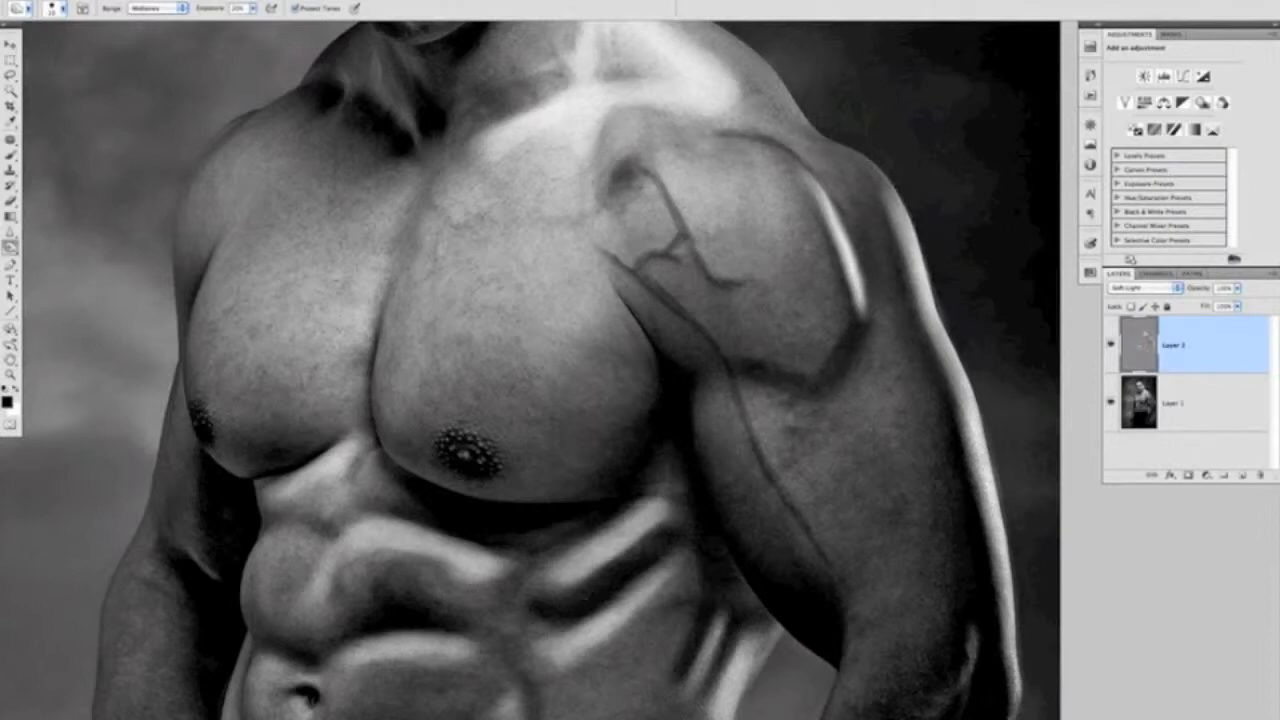
pyautogui.press(']')
# Burn the dividing line down the centre of the chest between the two pectoral muscles.
pyautogui.moveTo(604, 162)
pyautogui.mouseDown()
pyautogui.moveTo(609, 131)
pyautogui.moveTo(643, 118)
pyautogui.moveTo(620, 249)
pyautogui.mouseUp()
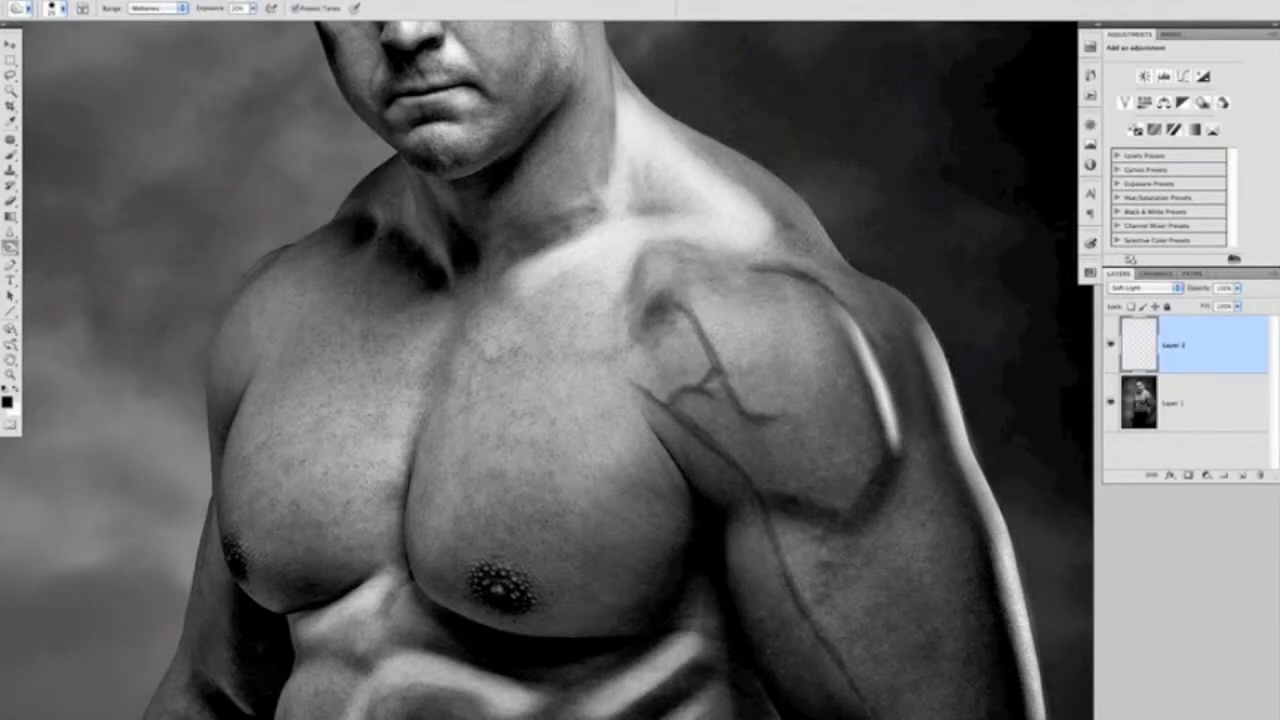
pyautogui.moveTo(723, 248); pyautogui.dragTo(731, 250)
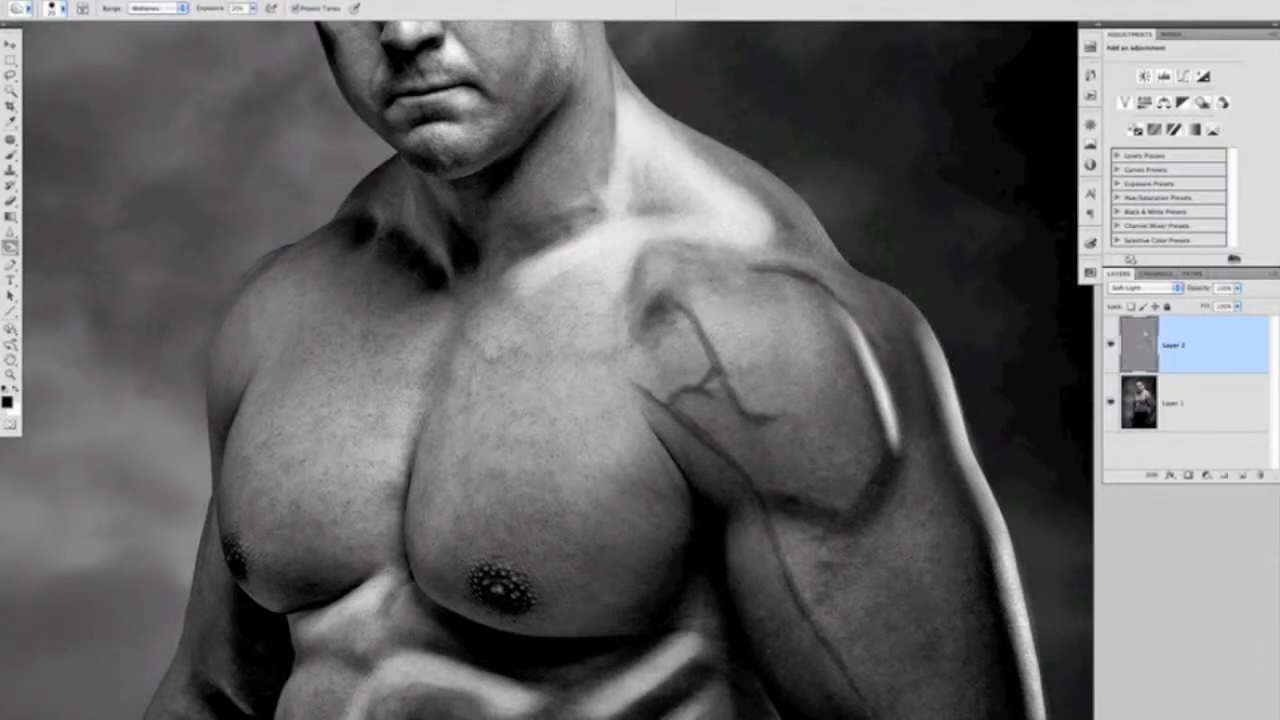
pyautogui.moveTo(554, 464); pyautogui.dragTo(688, 276)
pyautogui.keyDown('super'); pyautogui.click(600, 297); pyautogui.keyUp('super')
pyautogui.keyDown('alt'); pyautogui.click(602, 296); pyautogui.keyUp('alt')
pyautogui.moveTo(602, 296); pyautogui.dragTo(630, 333)
pyautogui.press('[')
pyautogui.press('[')
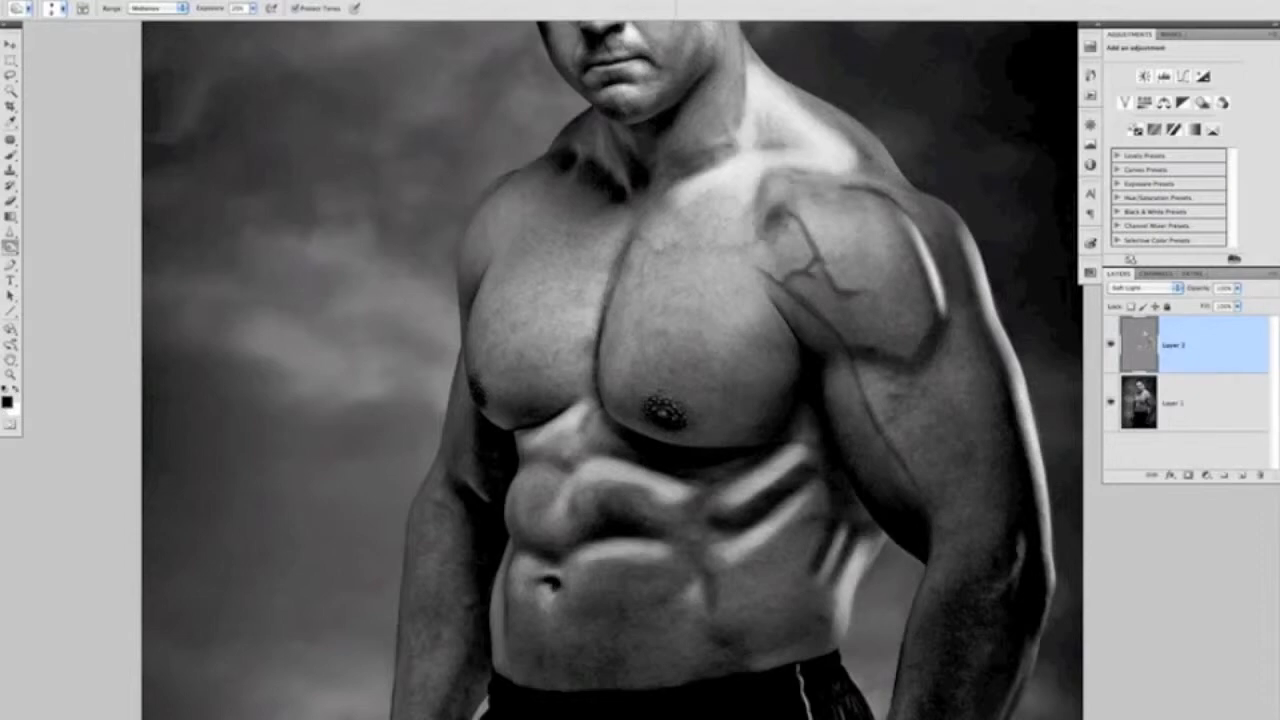
# Compare the full figure with and without the dodge-and-burn layer by switching the visibility of Layer 2.
pyautogui.scroll(-5, 683, 487)
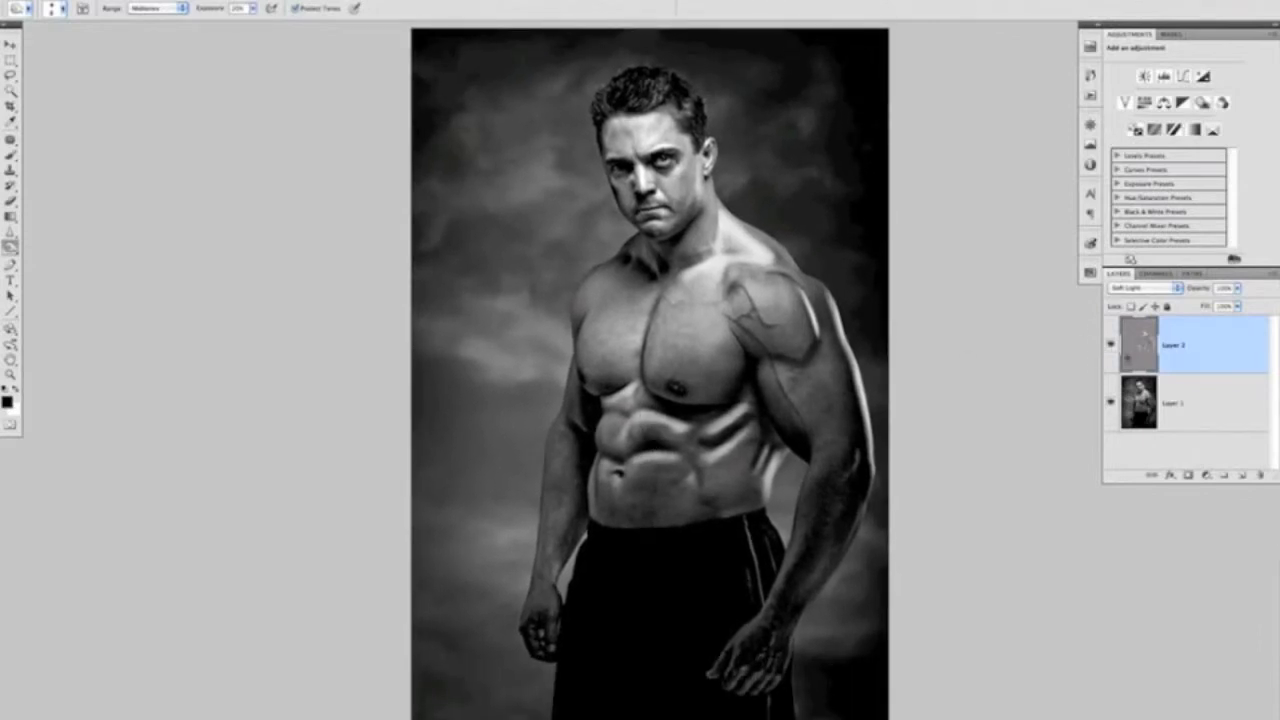
pyautogui.click(1110, 345)
pyautogui.click(1110, 345)
pyautogui.click(1110, 345)
pyautogui.click(1110, 345)
pyautogui.click(1110, 345)
pyautogui.click(1110, 345)
pyautogui.click(1110, 346)
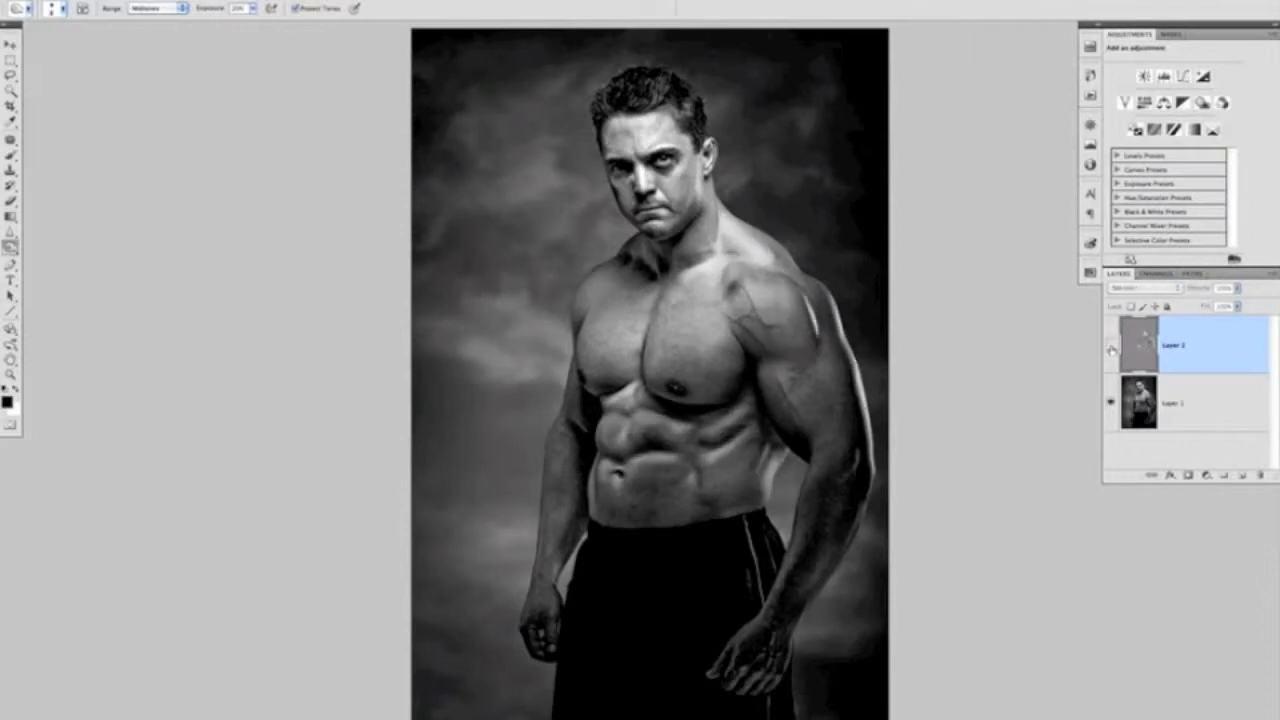
pyautogui.click(1110, 347)
pyautogui.click(1110, 347)
pyautogui.click(1110, 347)
pyautogui.click(1110, 347)
pyautogui.click(1110, 347)
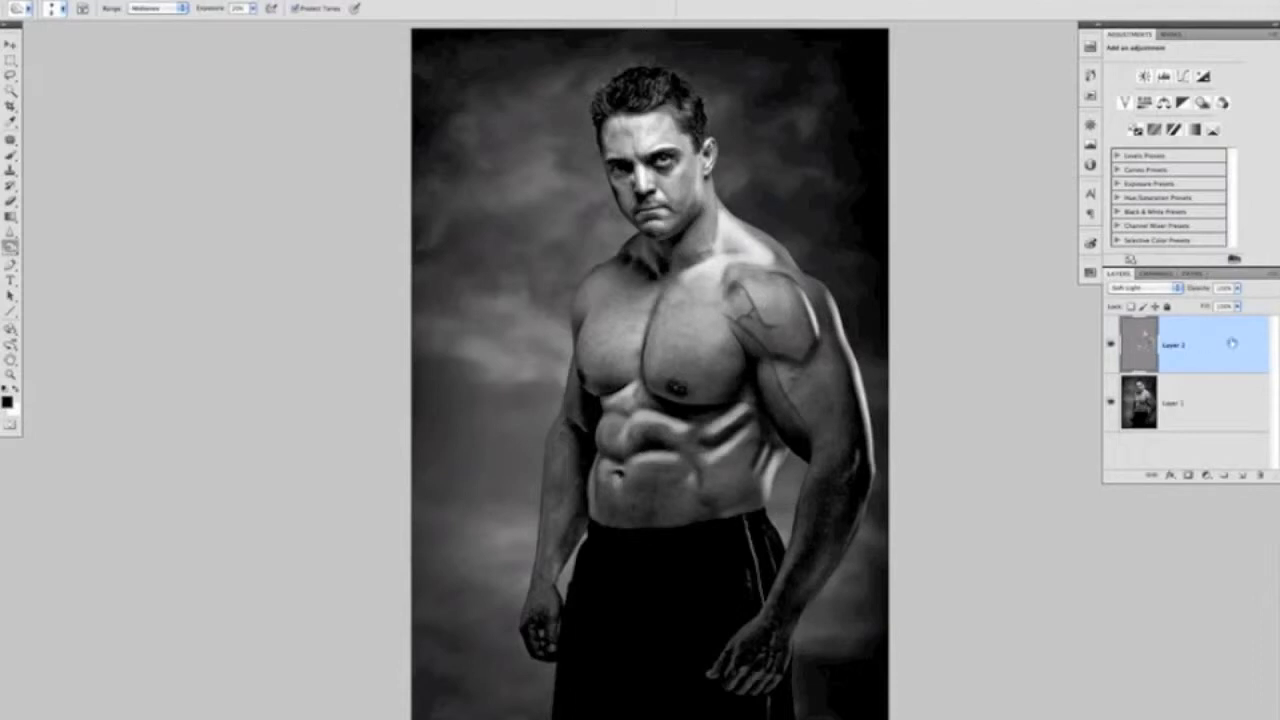
# Flatten the image into a single background layer and smooth its grain with the Despeckle noise filter.
pyautogui.click(1271, 278)
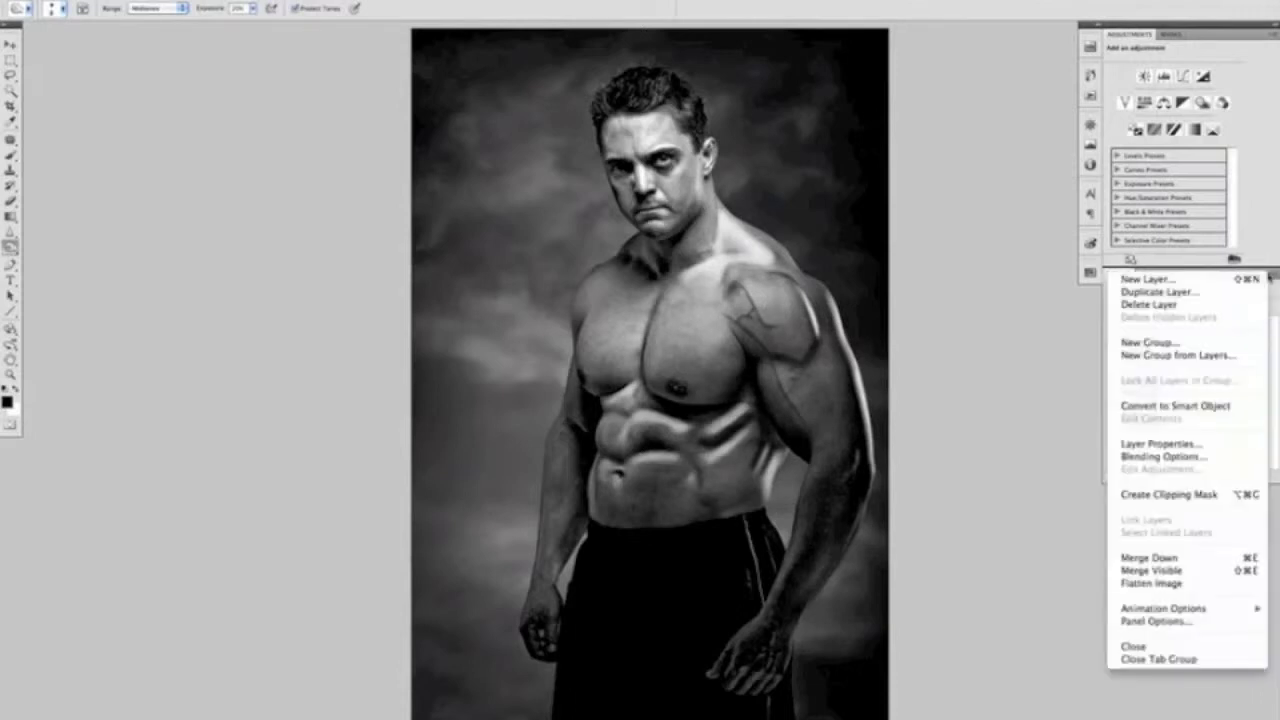
pyautogui.click(1174, 586)
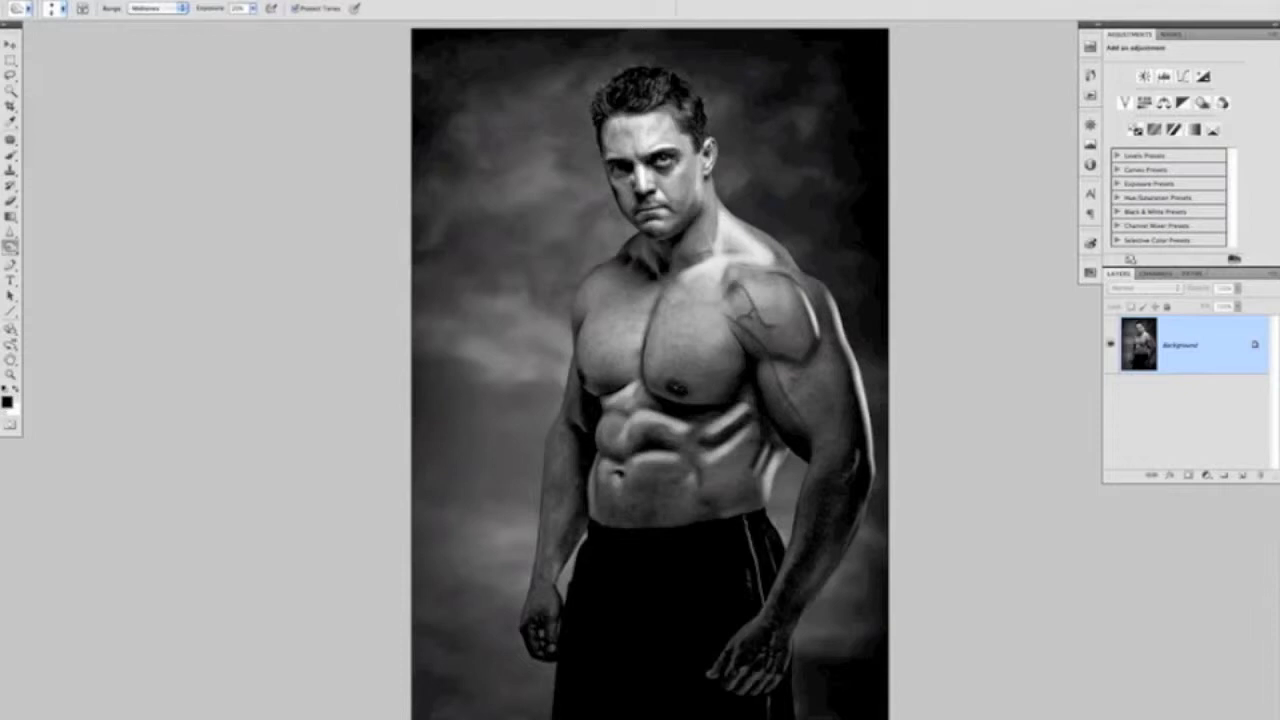
pyautogui.moveTo(715, 377); pyautogui.dragTo(769, 420)
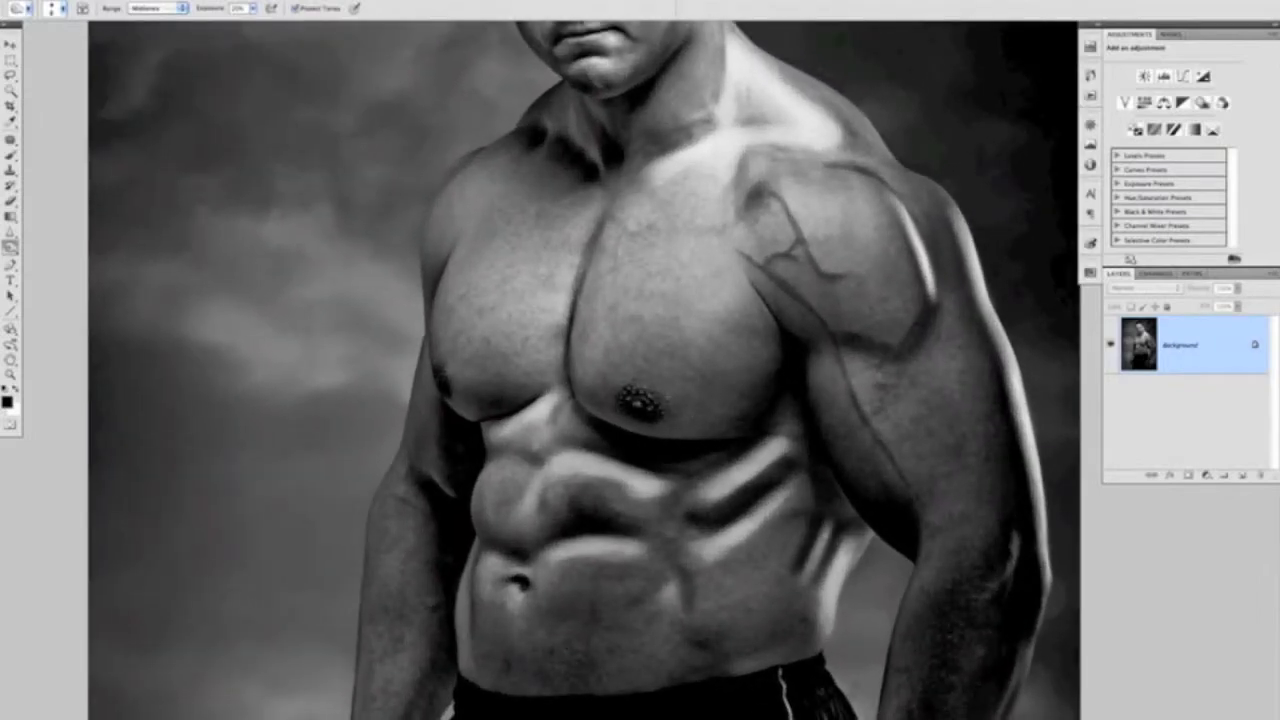
pyautogui.press('v')
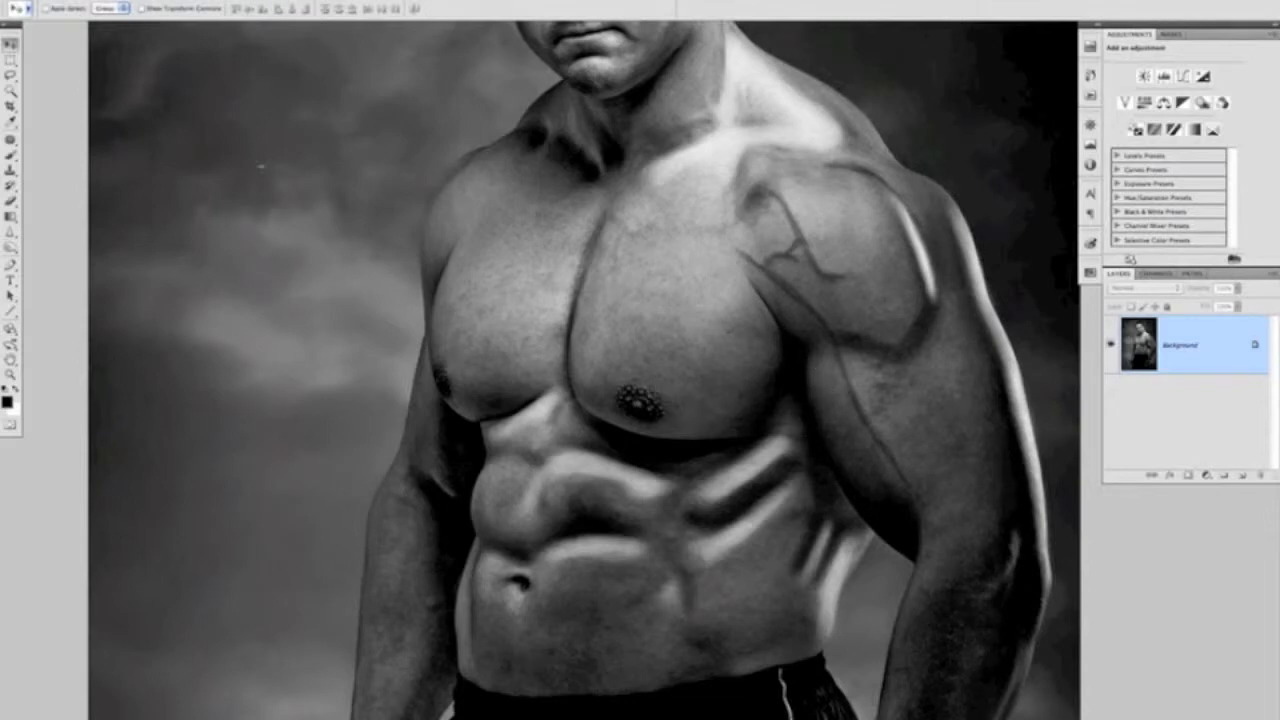
pyautogui.click(282, 1)
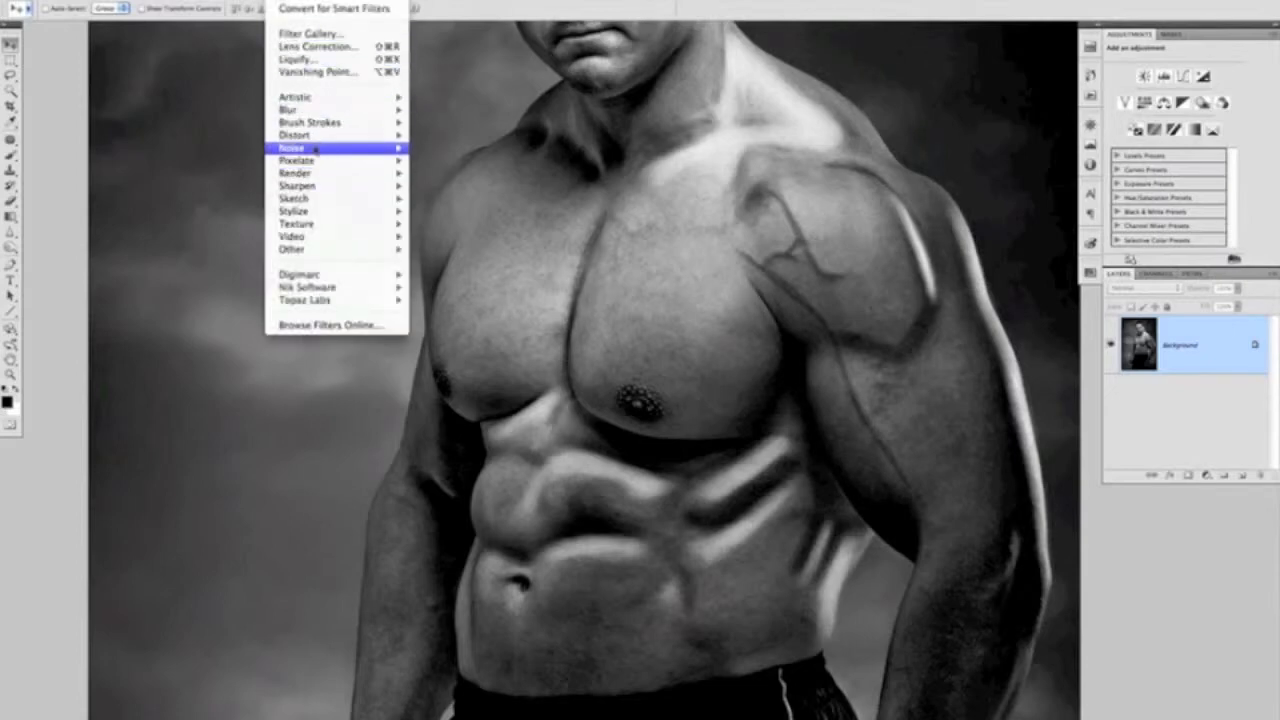
pyautogui.moveTo(310, 152)
pyautogui.click(445, 161)
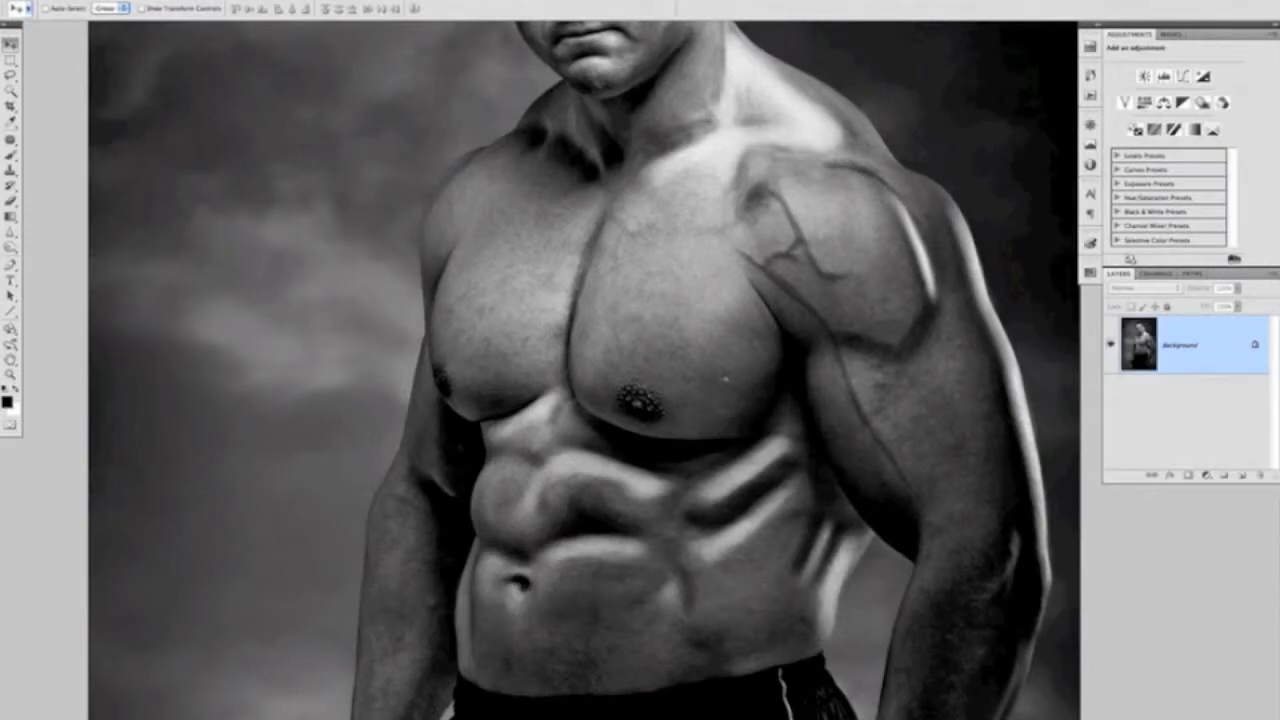
# Save the flattened black-and-white image to the Desktop in Photoshop format as displacement map.psd.
pyautogui.hotkey('ctrl', '-')
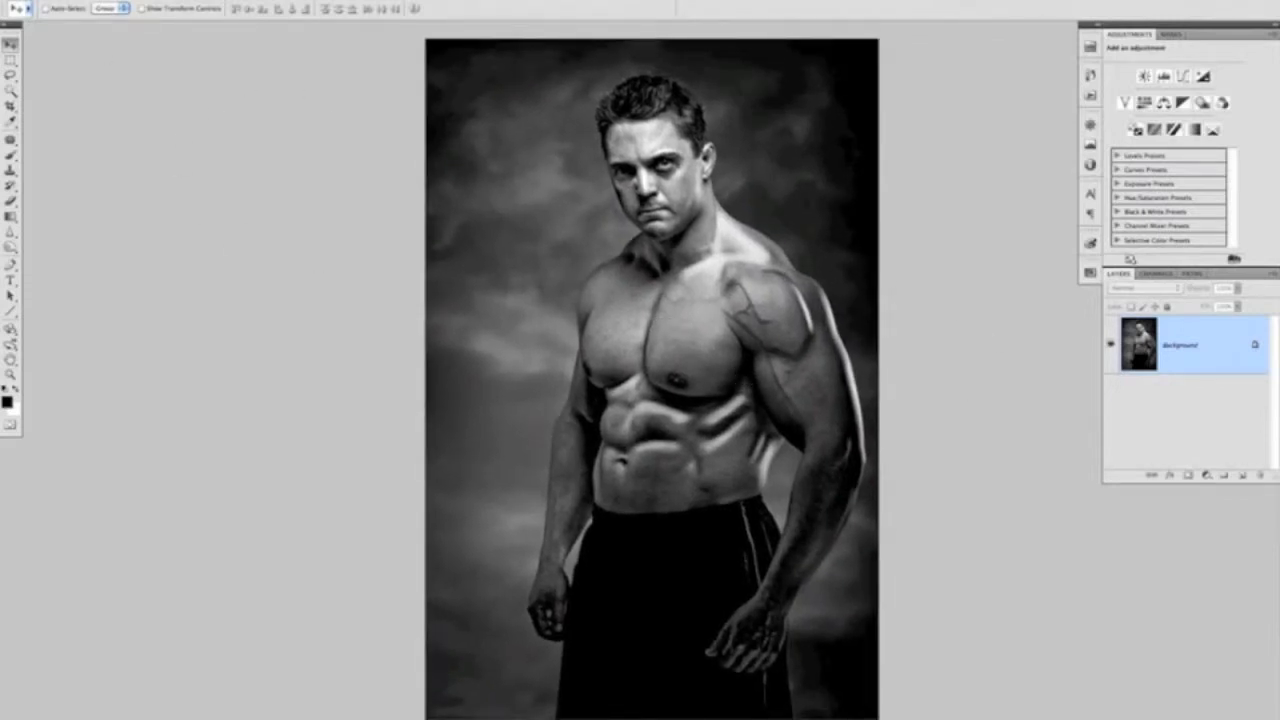
pyautogui.click(100, 0)
pyautogui.click(150, 172)
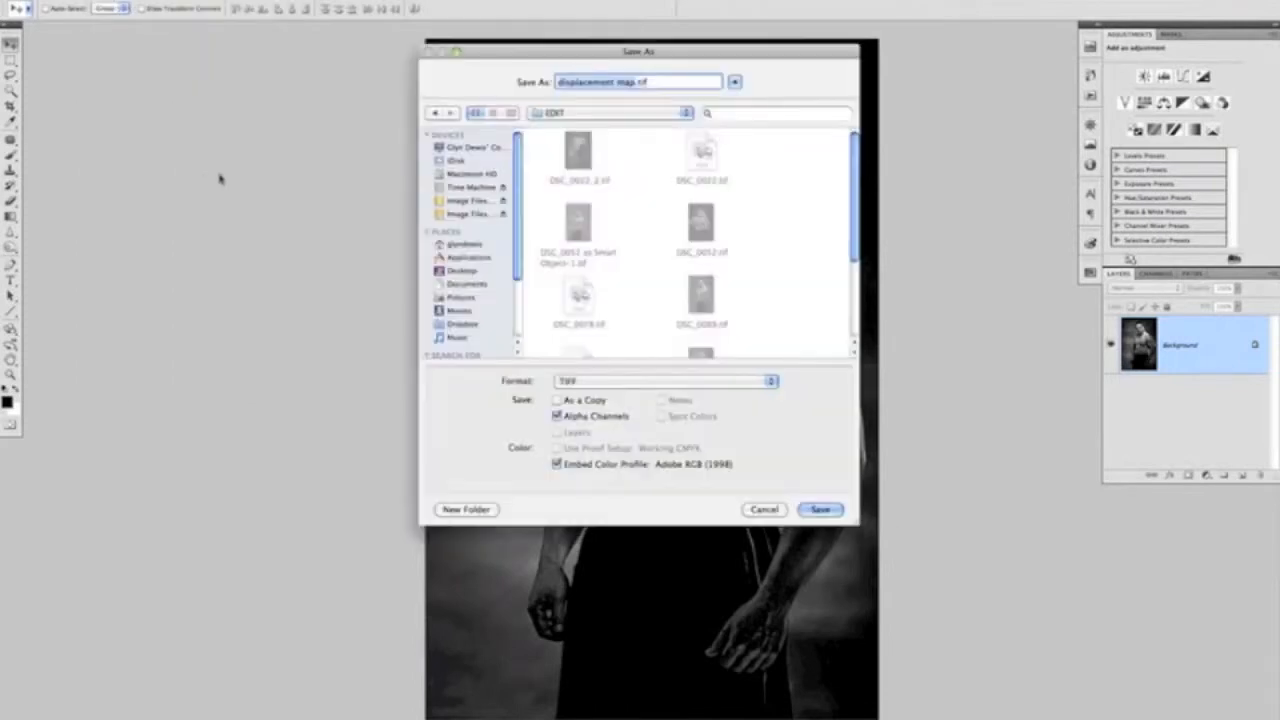
pyautogui.moveTo(607, 55); pyautogui.dragTo(652, 104)
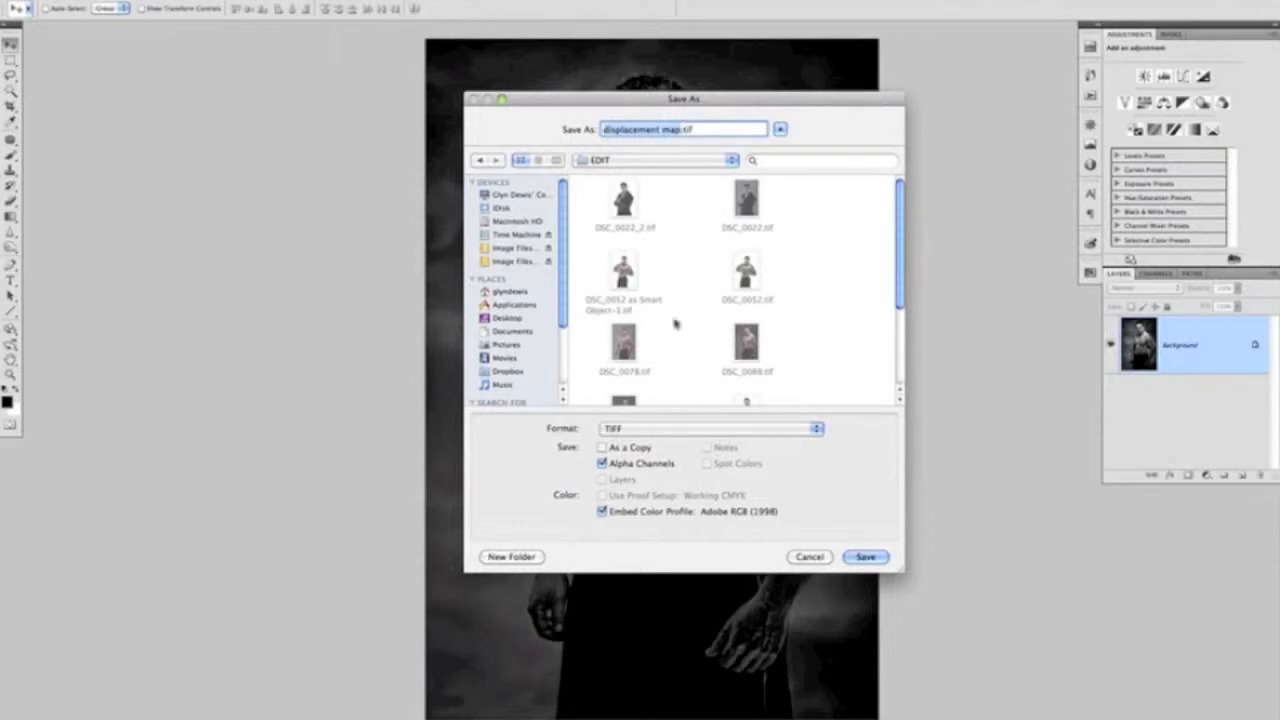
pyautogui.click(760, 430)
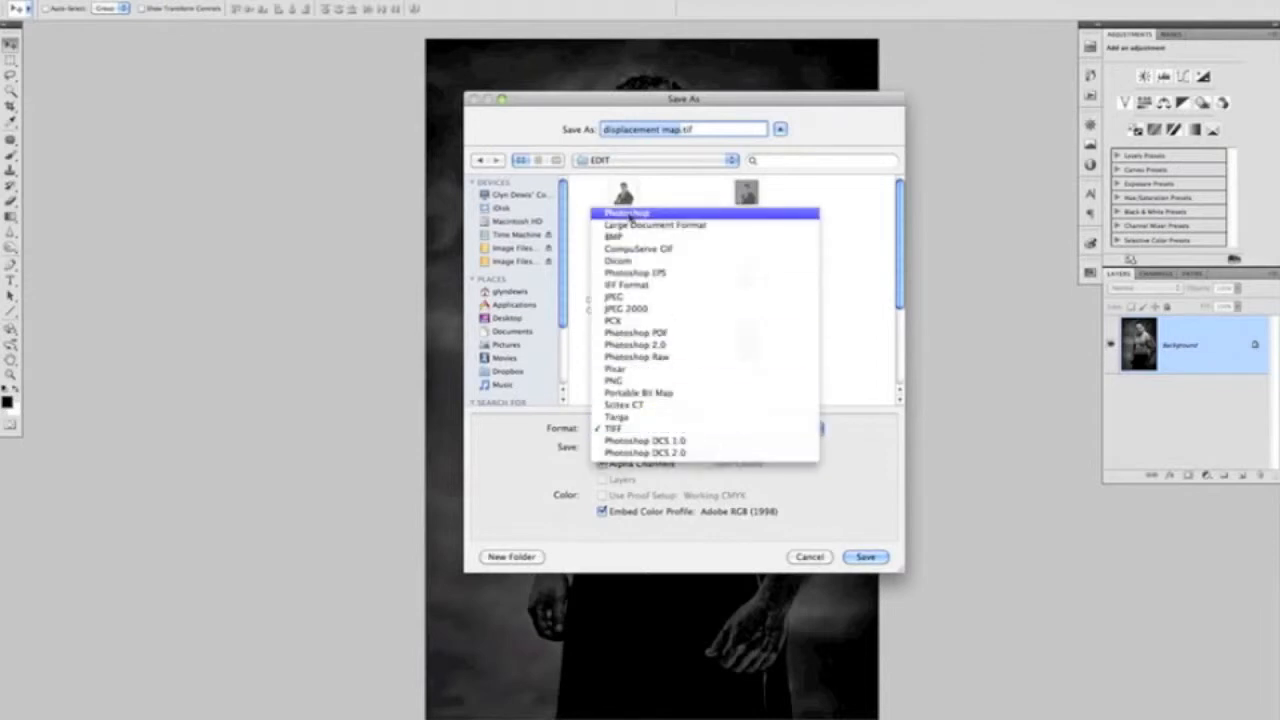
pyautogui.click(626, 214)
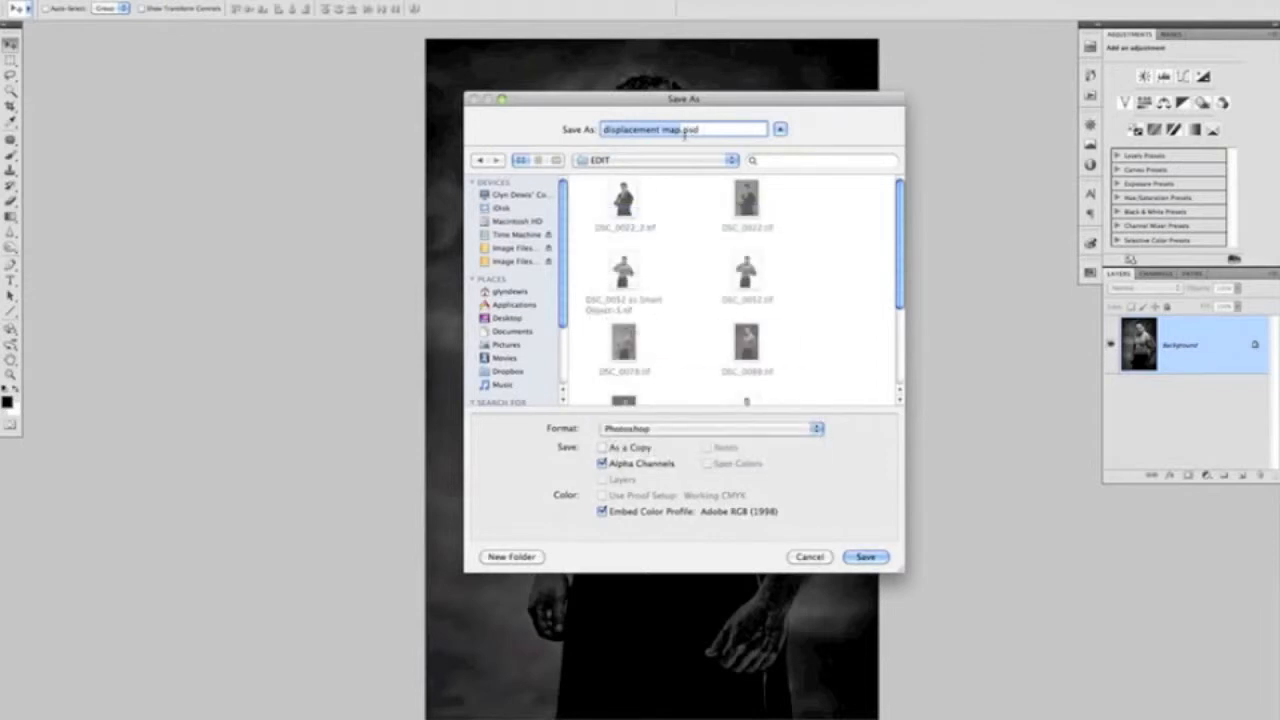
pyautogui.click(507, 318)
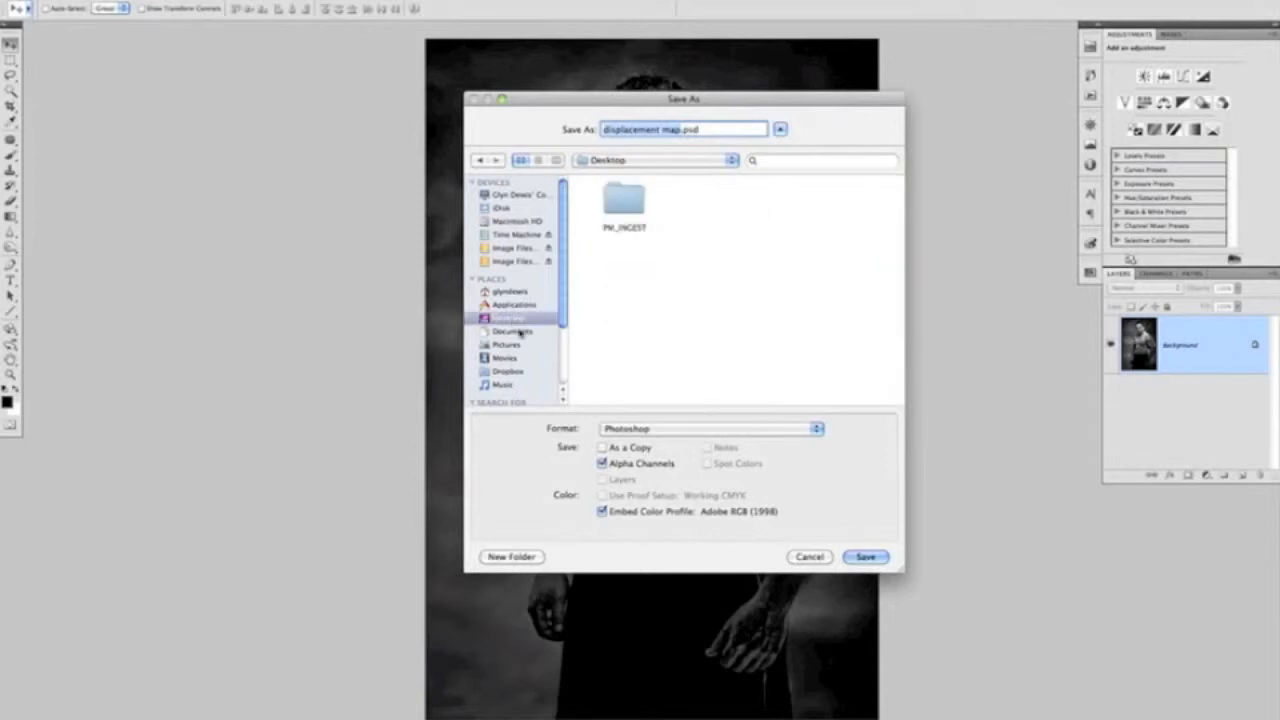
pyautogui.click(866, 558)
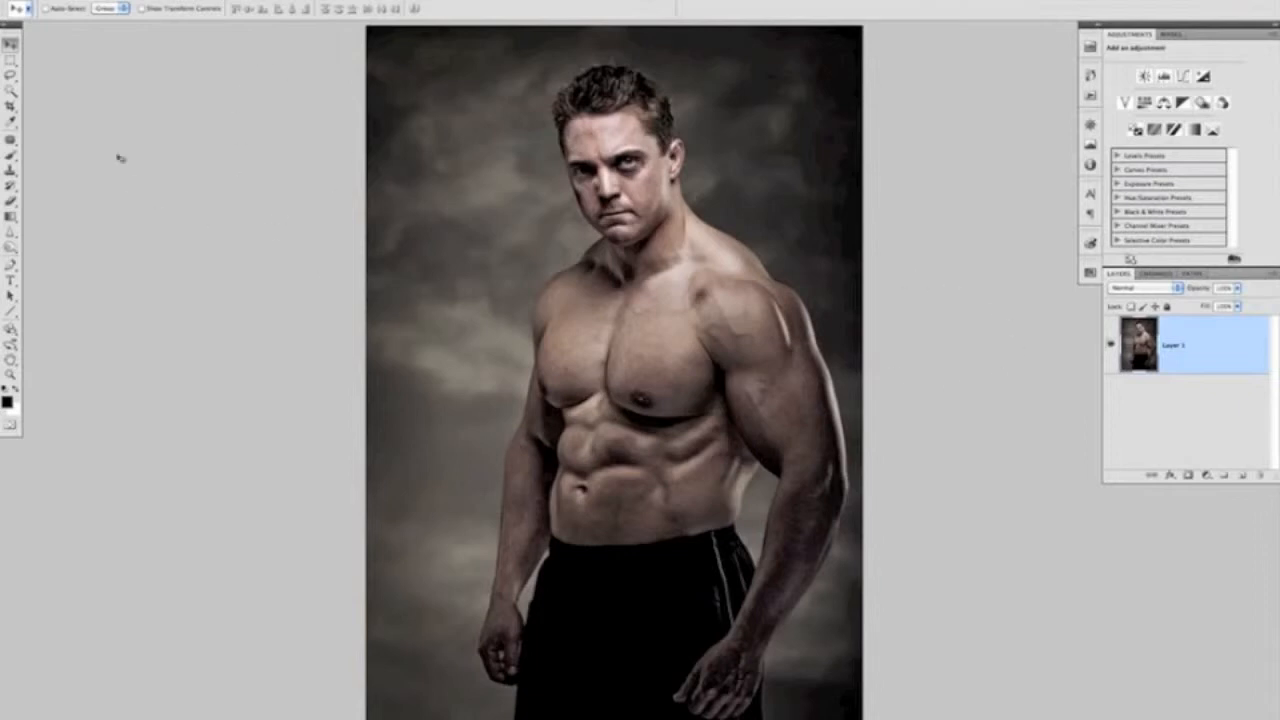
# Place TATTOO_4.jpg from the TATTOO folder as a new layer over the colour portrait.
pyautogui.click(106, 1)
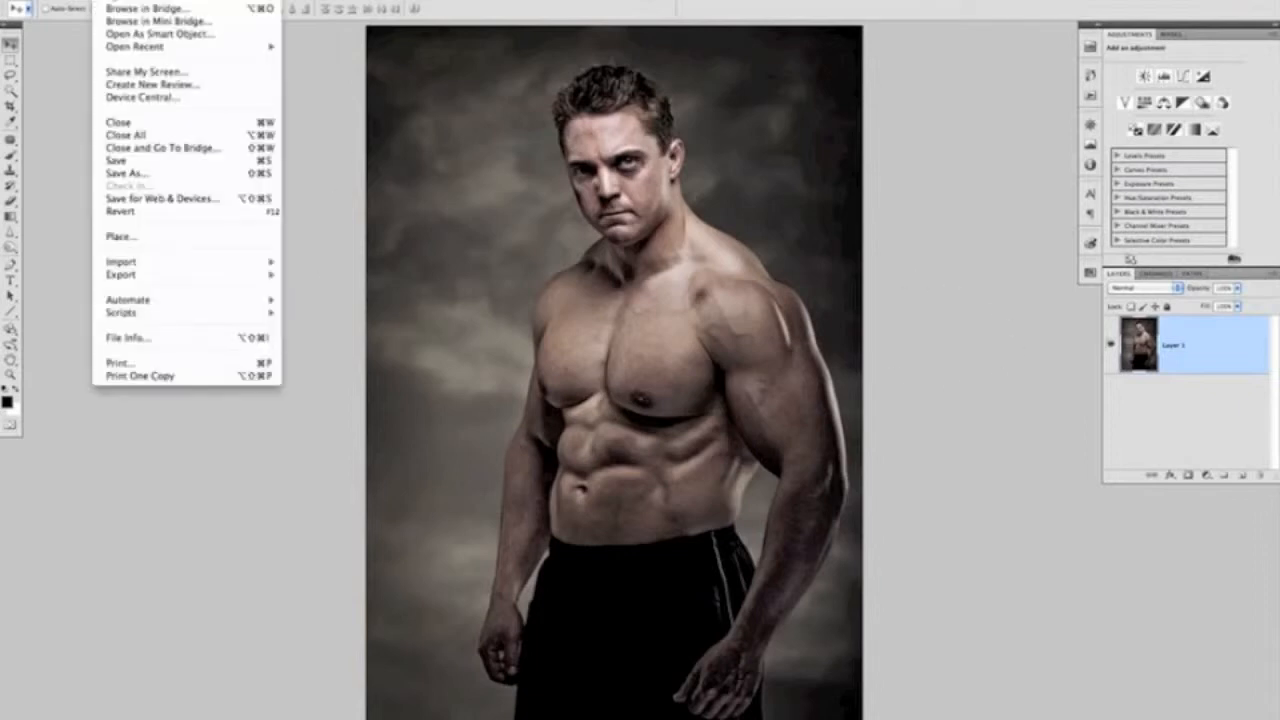
pyautogui.click(155, 238)
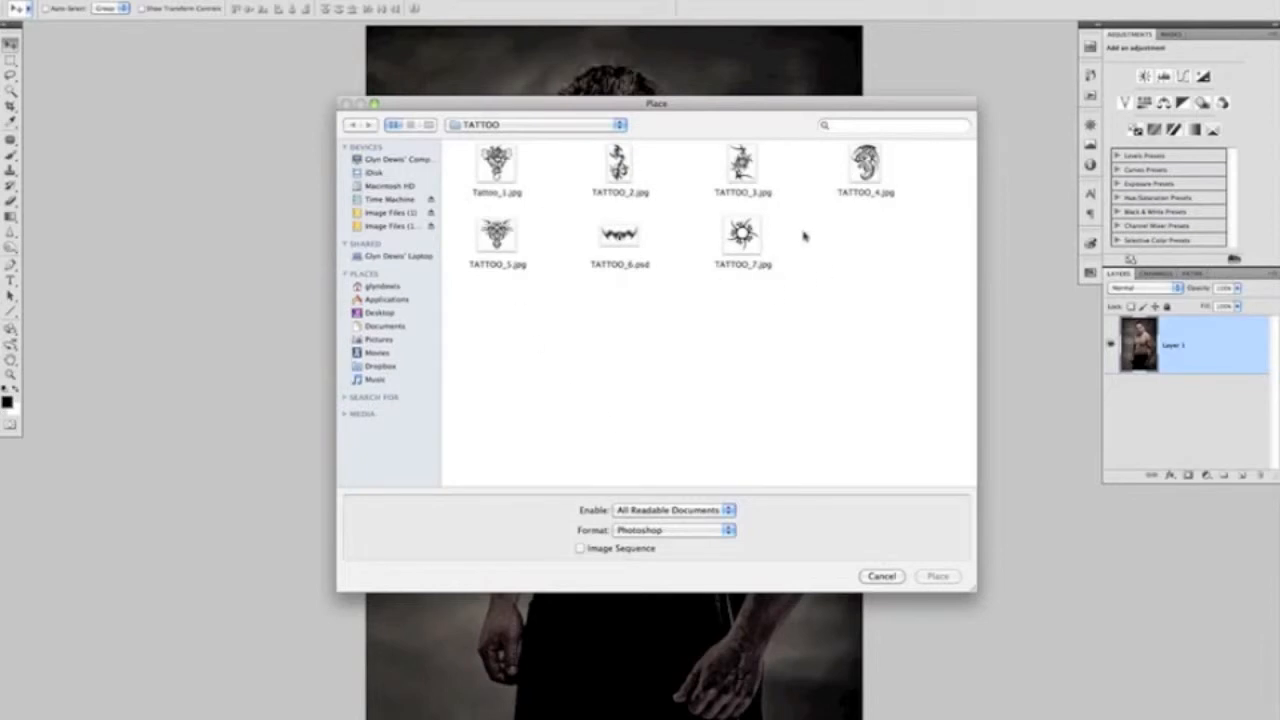
pyautogui.click(865, 165)
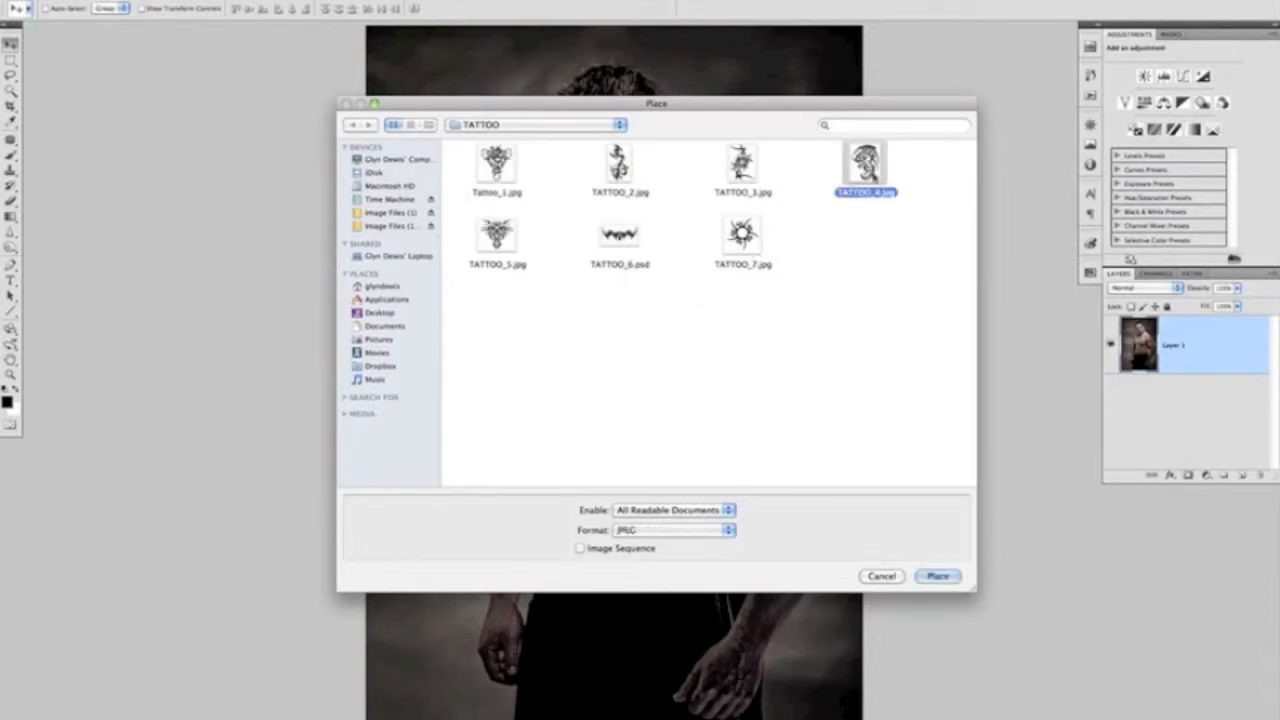
pyautogui.click(938, 577)
pyautogui.press('Return')
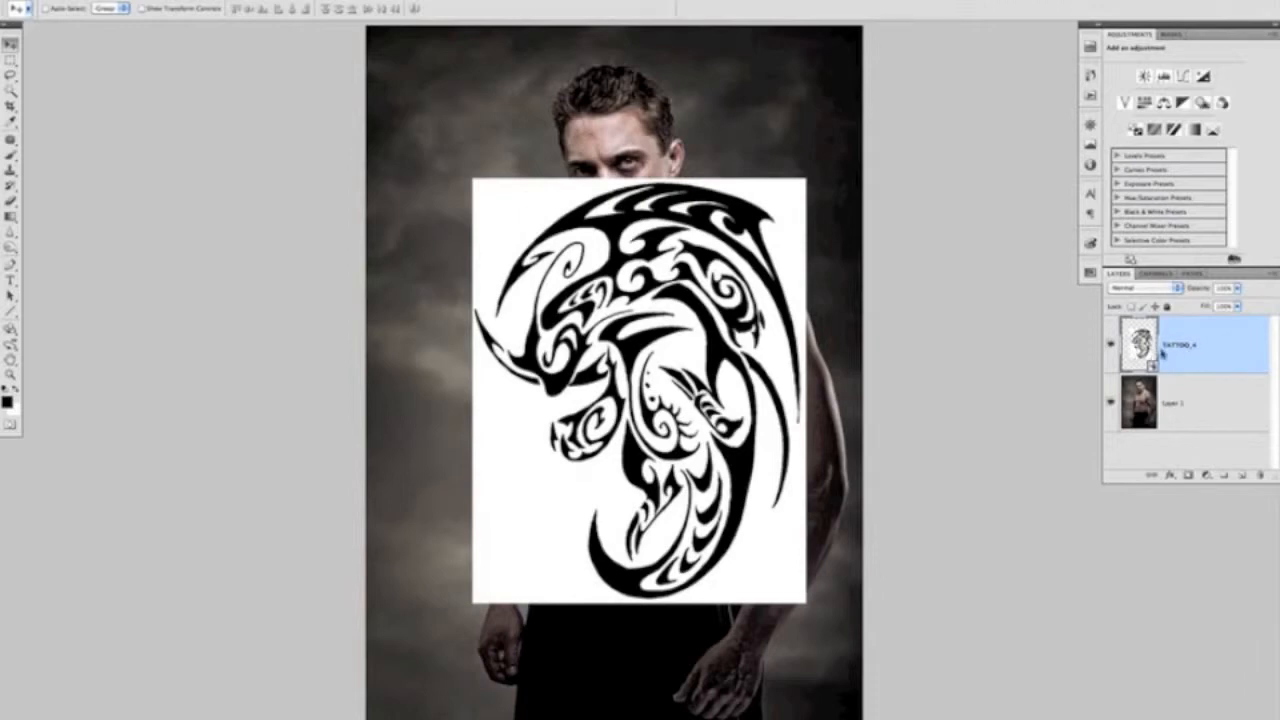
# Set the TATTOO_4 layer's blend mode to Multiply and reposition the tattoo over the man's torso.
pyautogui.click(1140, 288)
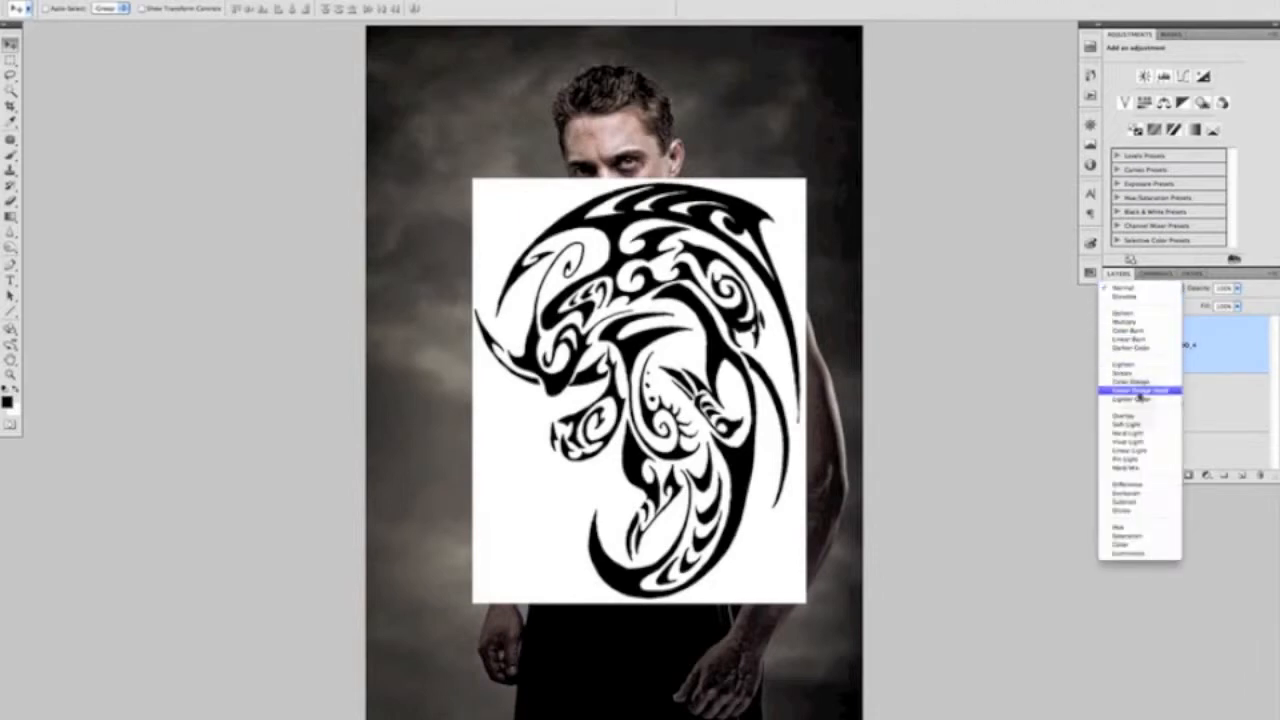
pyautogui.click(1137, 322)
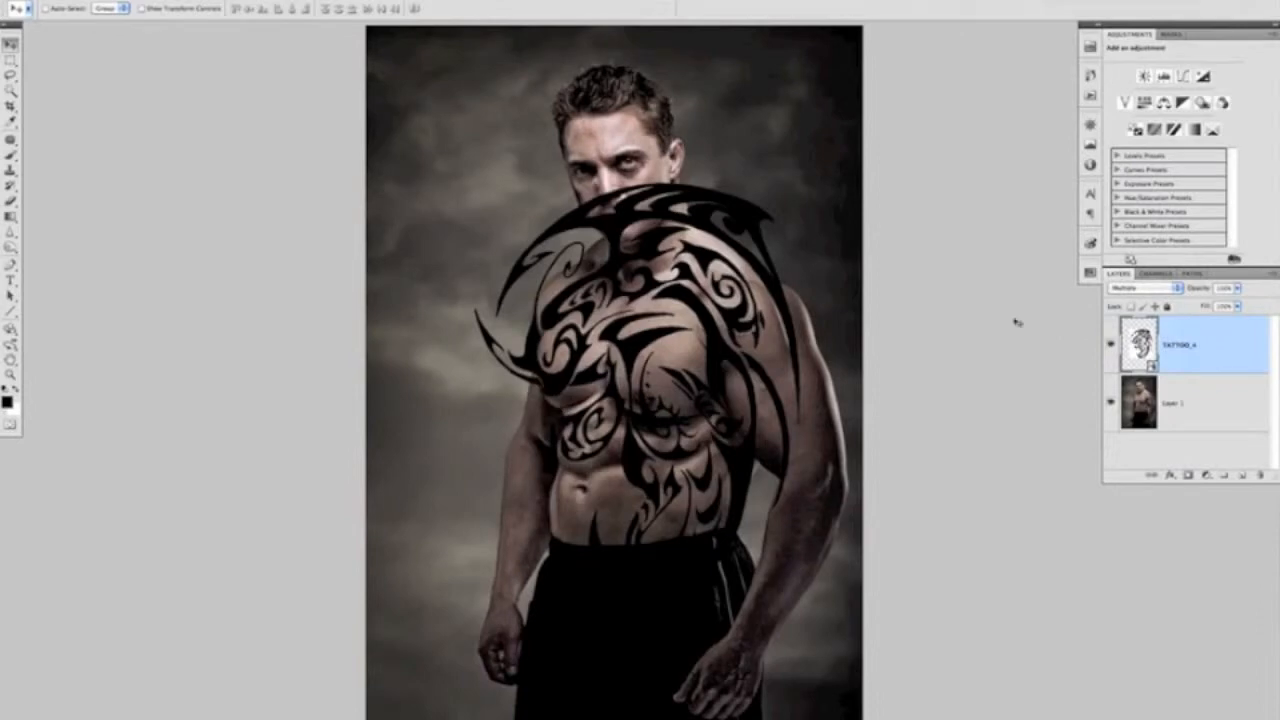
pyautogui.moveTo(672, 343); pyautogui.dragTo(665, 377)
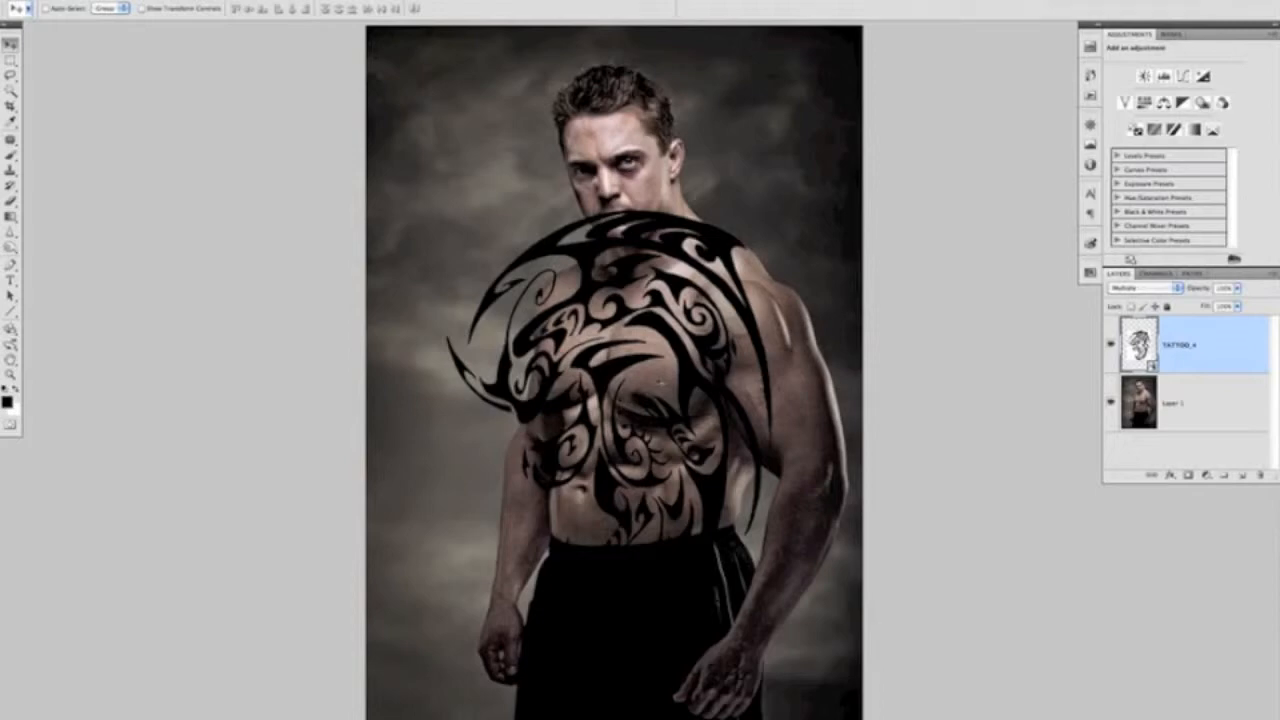
# Switch to the browser to view the YouTube tutorial on using blend modes, and return to Photoshop.
pyautogui.press('super+Tab')
pyautogui.press('super+Tab')
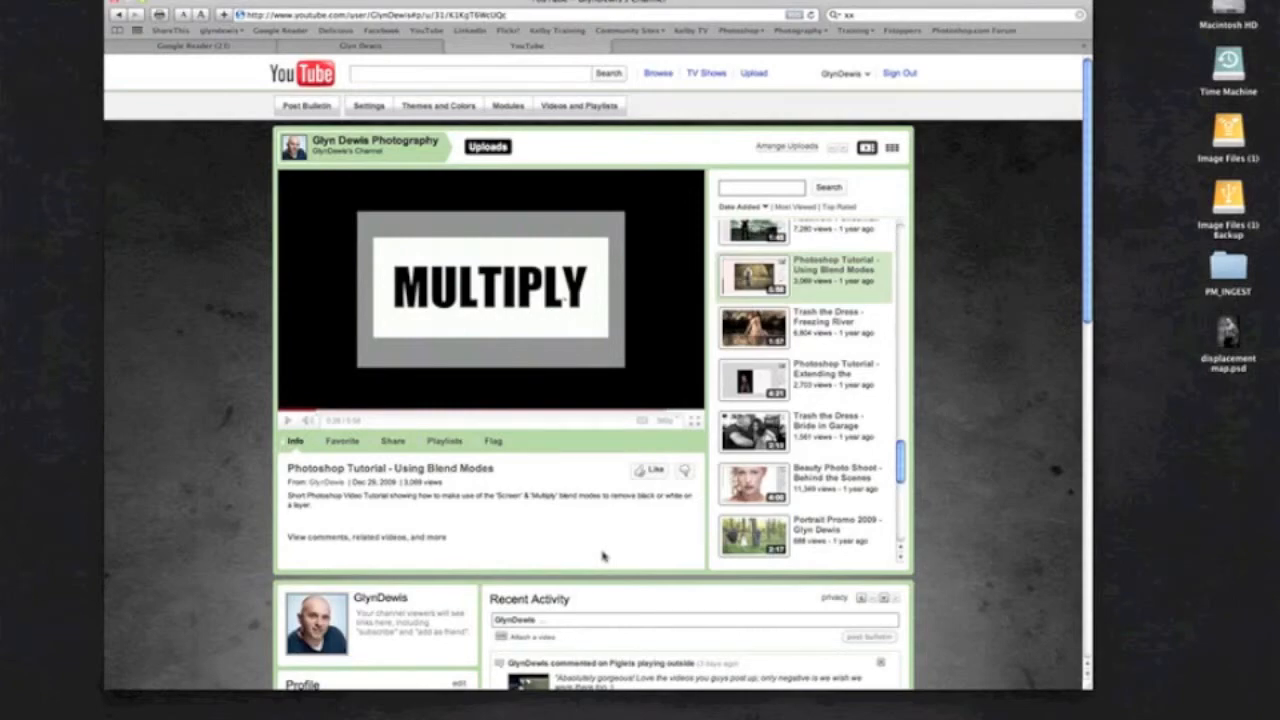
pyautogui.press('super+Tab')
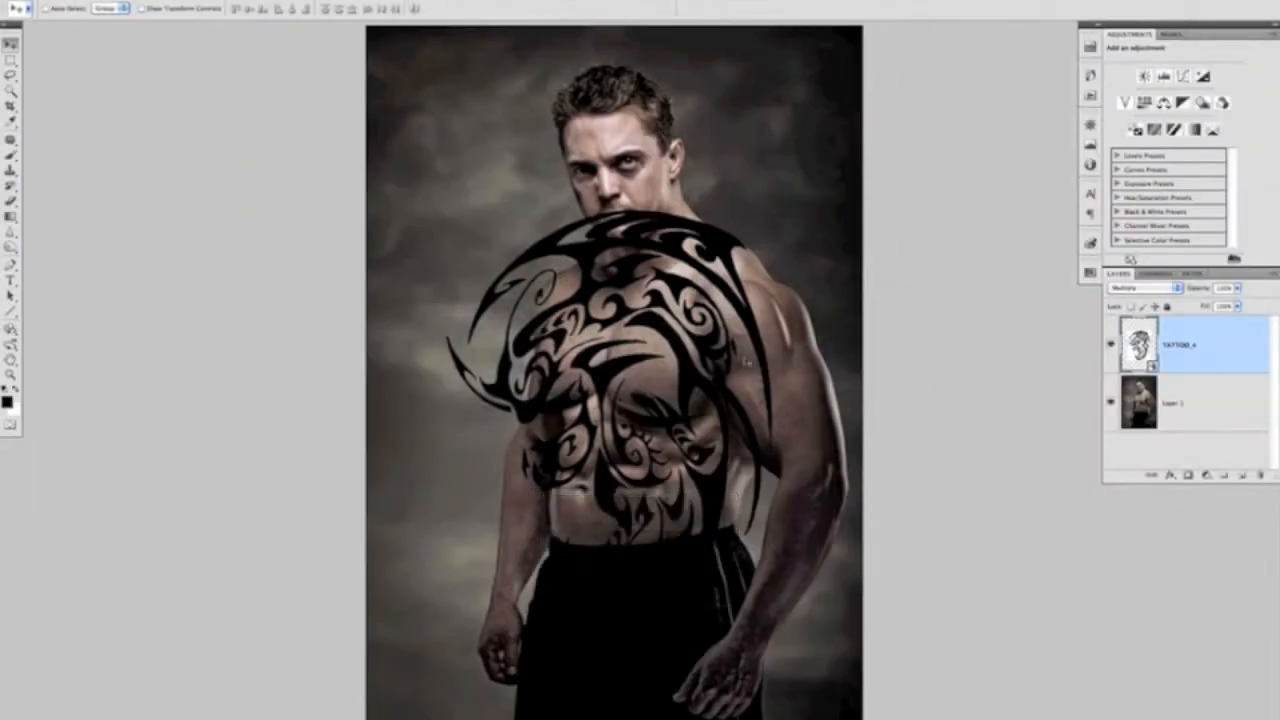
# Move the tattoo up on the chest and scale it down proportionally about its centre to about 49% with Free Transform.
pyautogui.moveTo(641, 356); pyautogui.dragTo(628, 310)
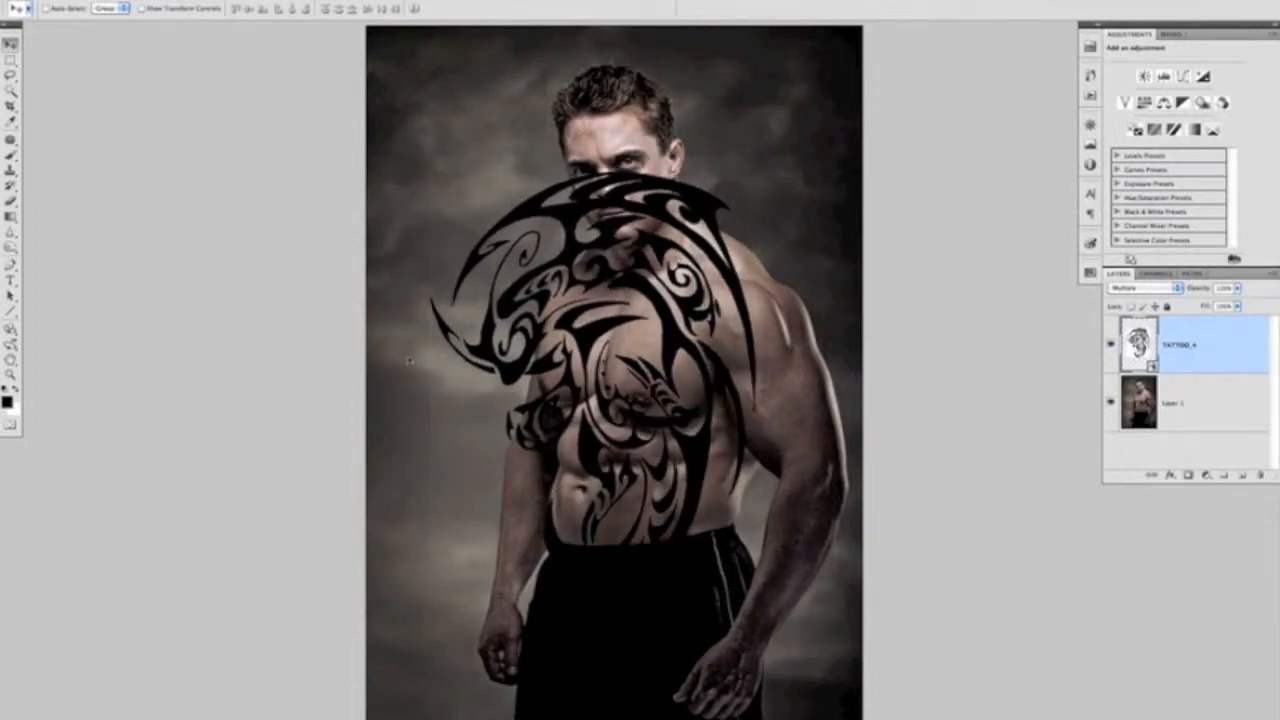
pyautogui.click(145, 2)
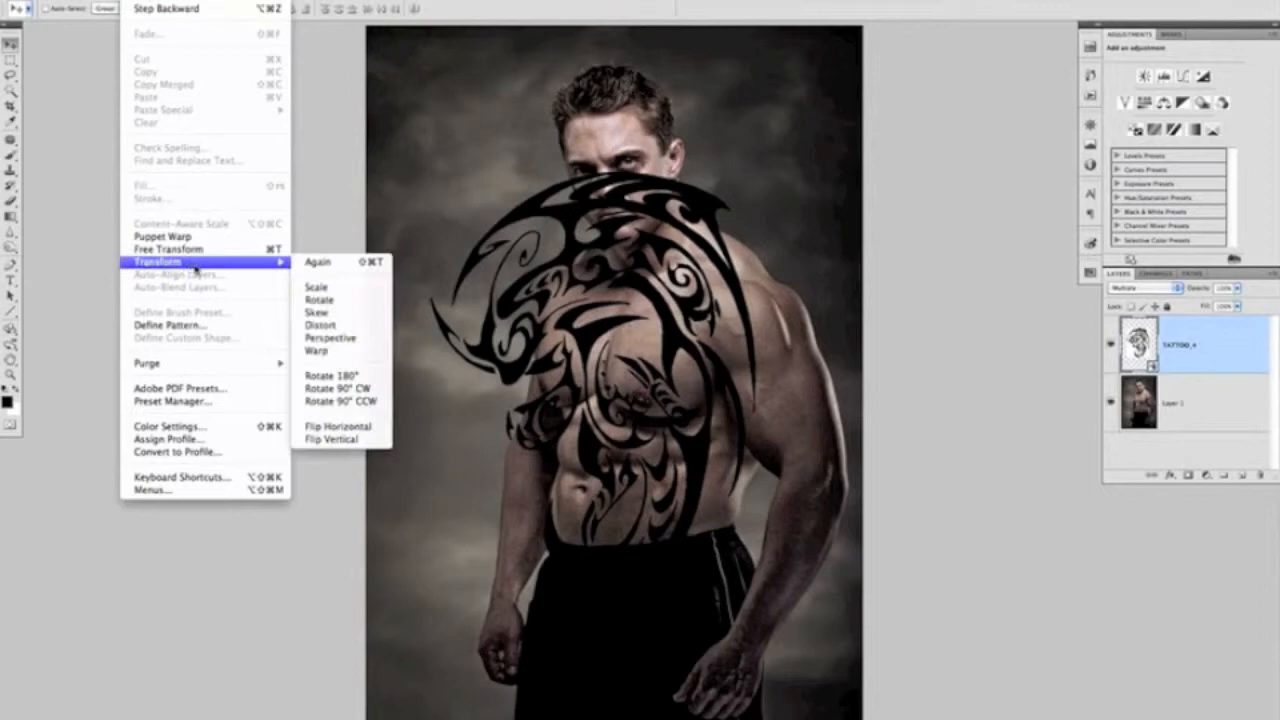
pyautogui.click(170, 250)
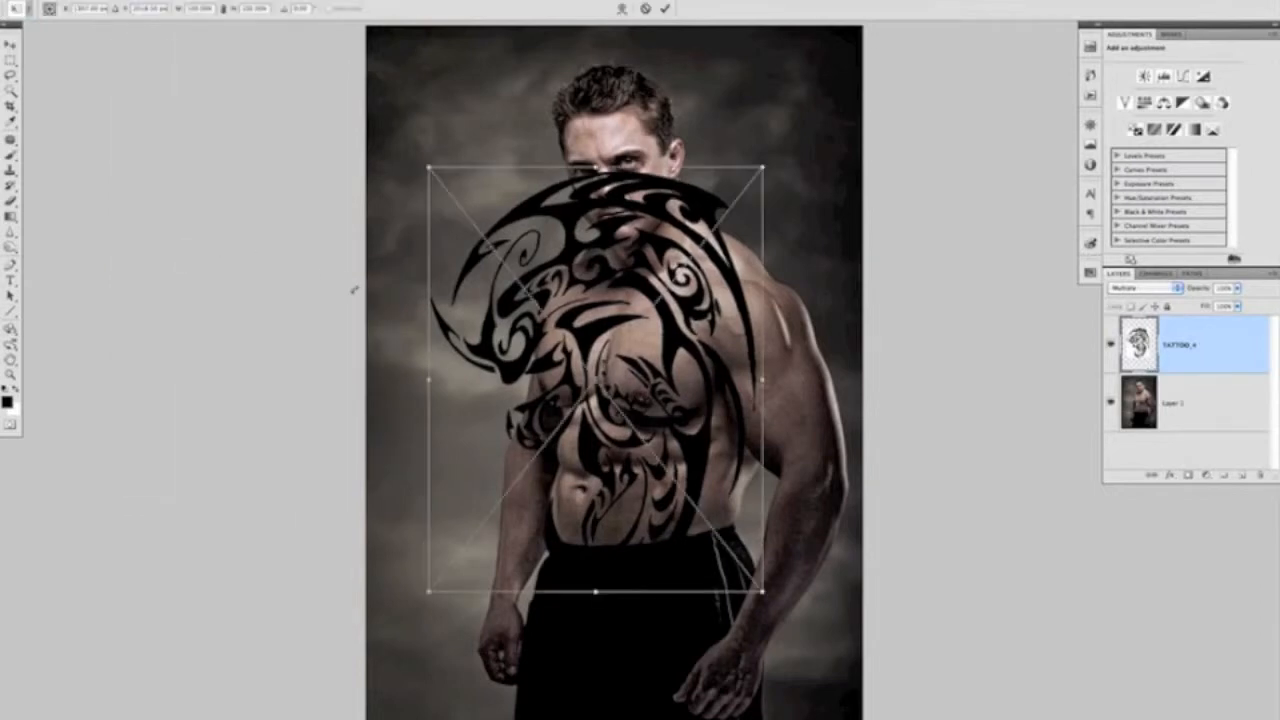
pyautogui.moveTo(428, 166); pyautogui.dragTo(513, 275)
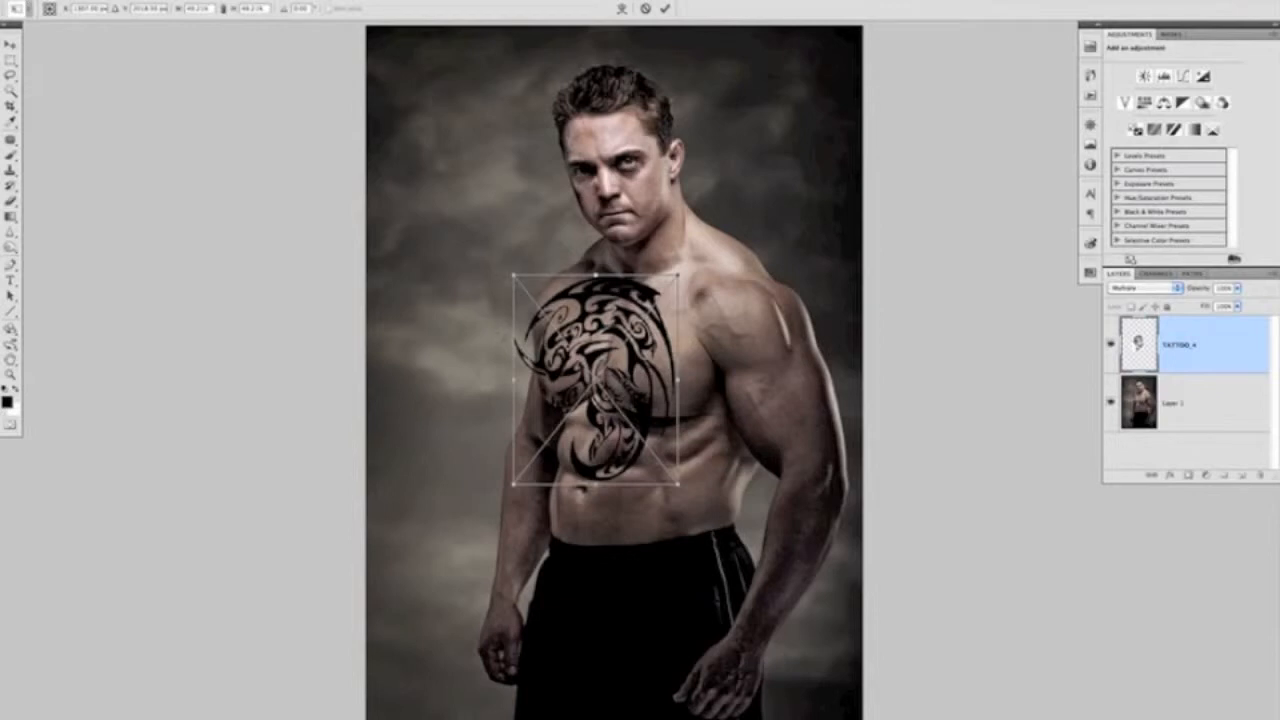
# Rotate the tattoo to about -21.7°, position it over the man's shoulder and upper arm, and apply the transform.
pyautogui.moveTo(502, 261); pyautogui.dragTo(467, 300)
pyautogui.moveTo(585, 367); pyautogui.dragTo(732, 334)
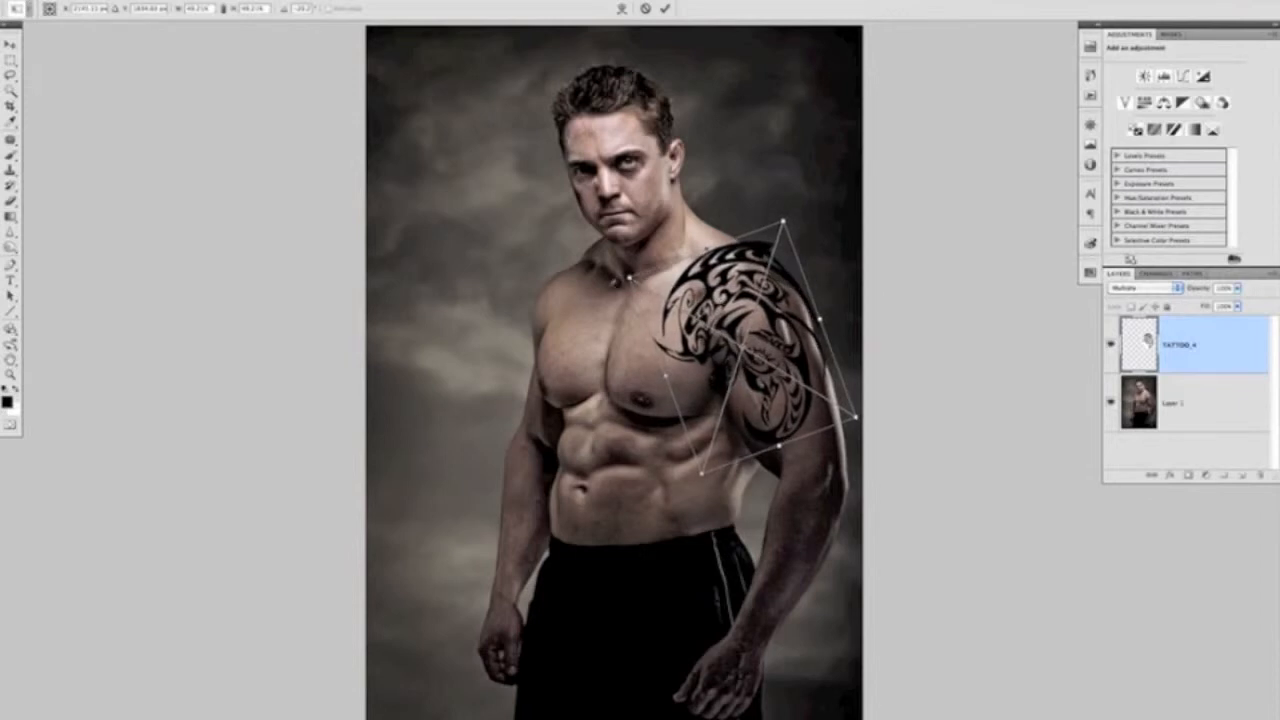
pyautogui.moveTo(864, 421); pyautogui.dragTo(866, 417)
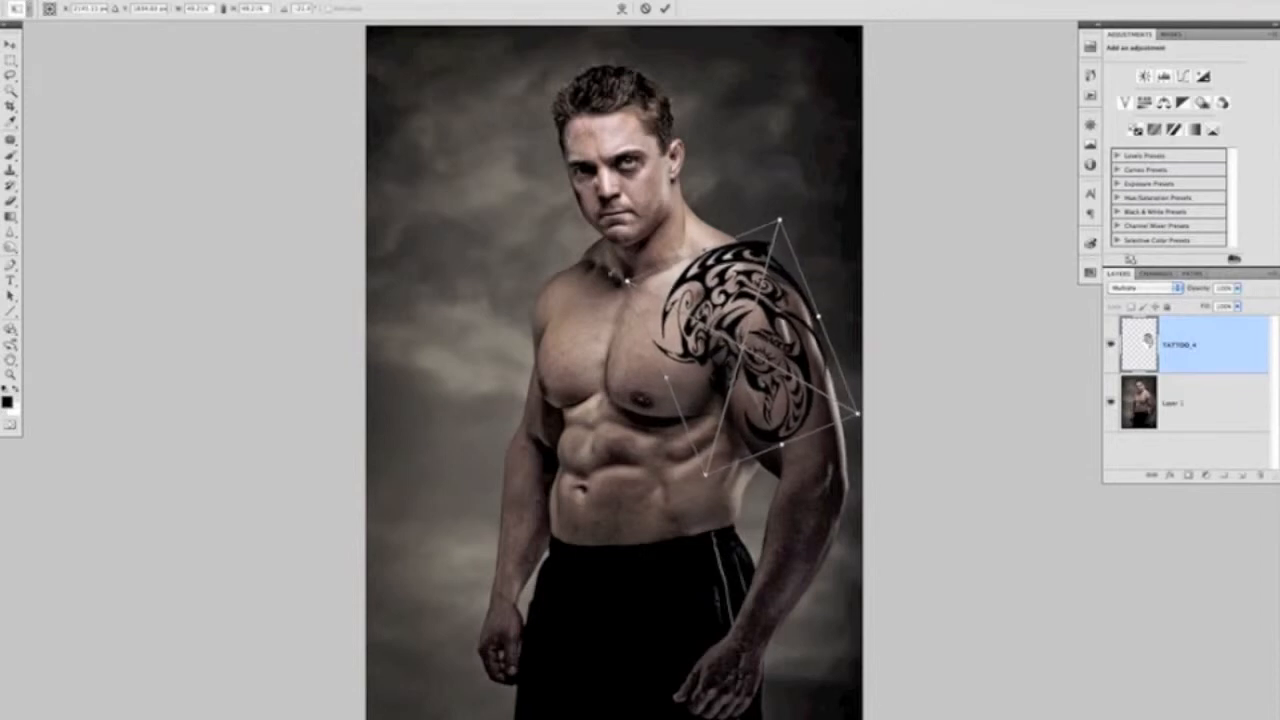
pyautogui.moveTo(707, 296); pyautogui.dragTo(705, 294)
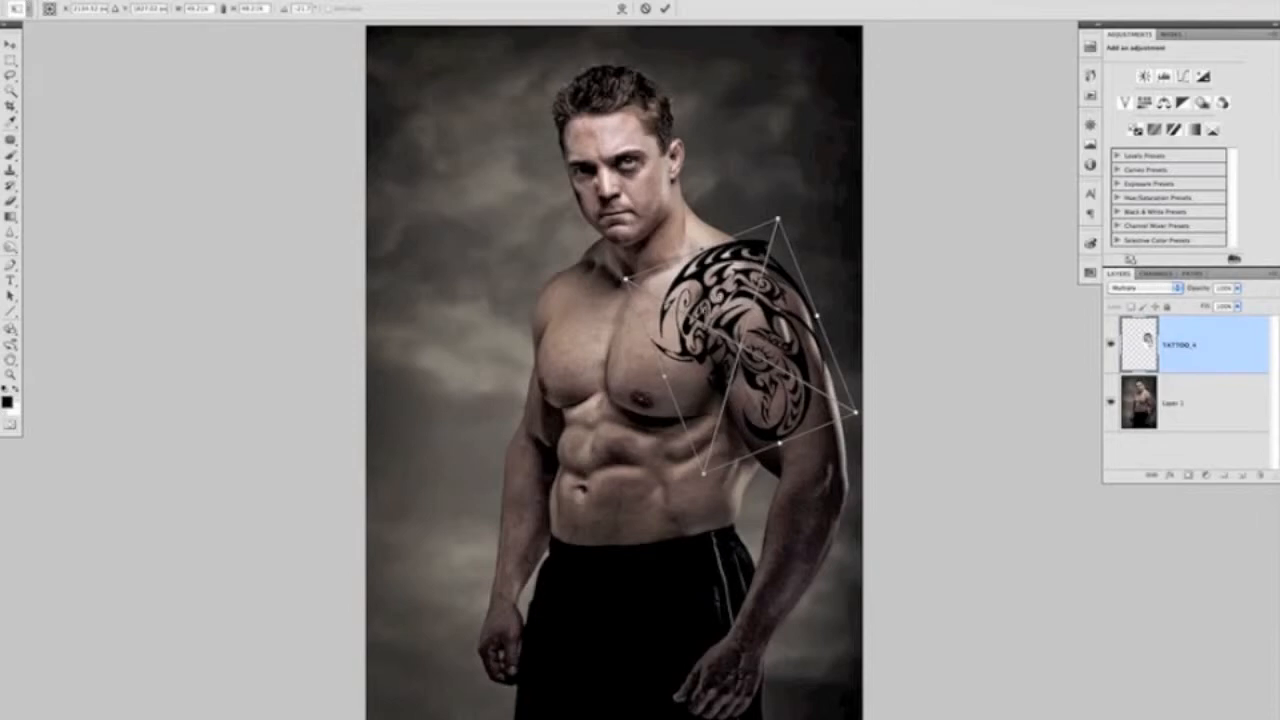
pyautogui.press('Return')
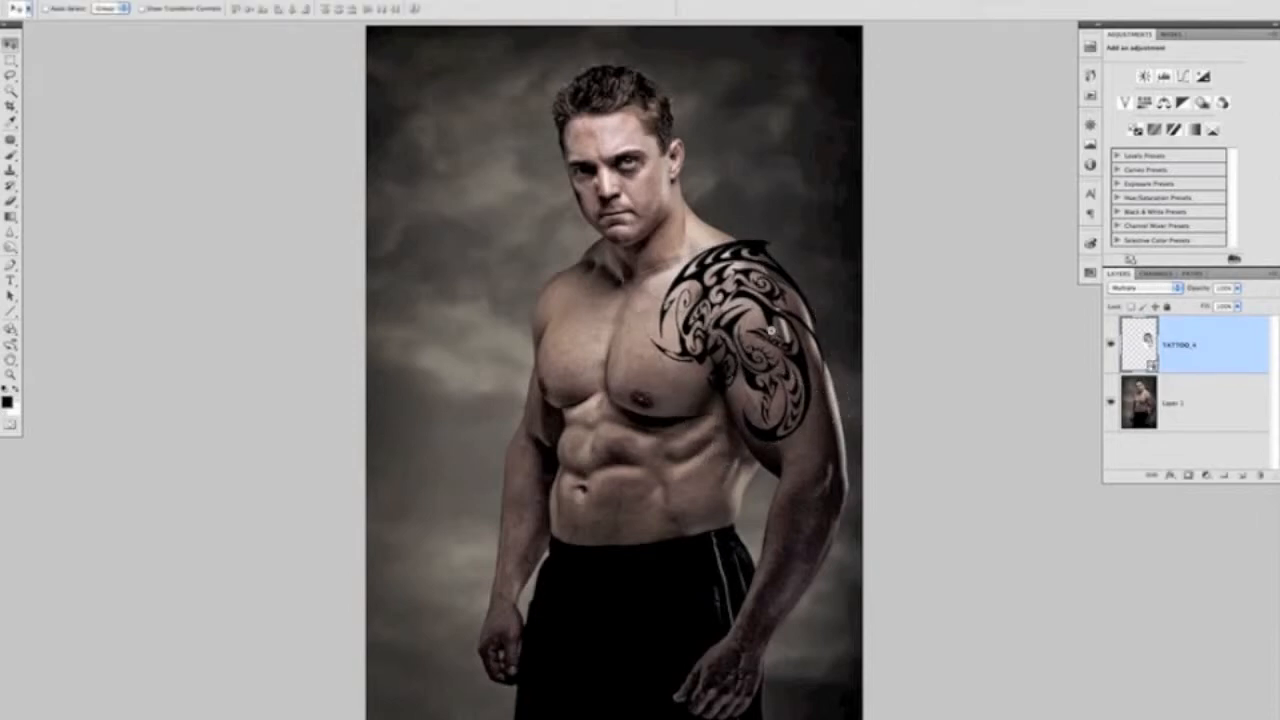
# Apply the Displace filter to the tattoo layer with horizontal and vertical scale set to 5, keeping Stretch To Fit and Repeat Edge Pixels.
pyautogui.keyDown('super'); pyautogui.click(771, 328); pyautogui.keyUp('super')
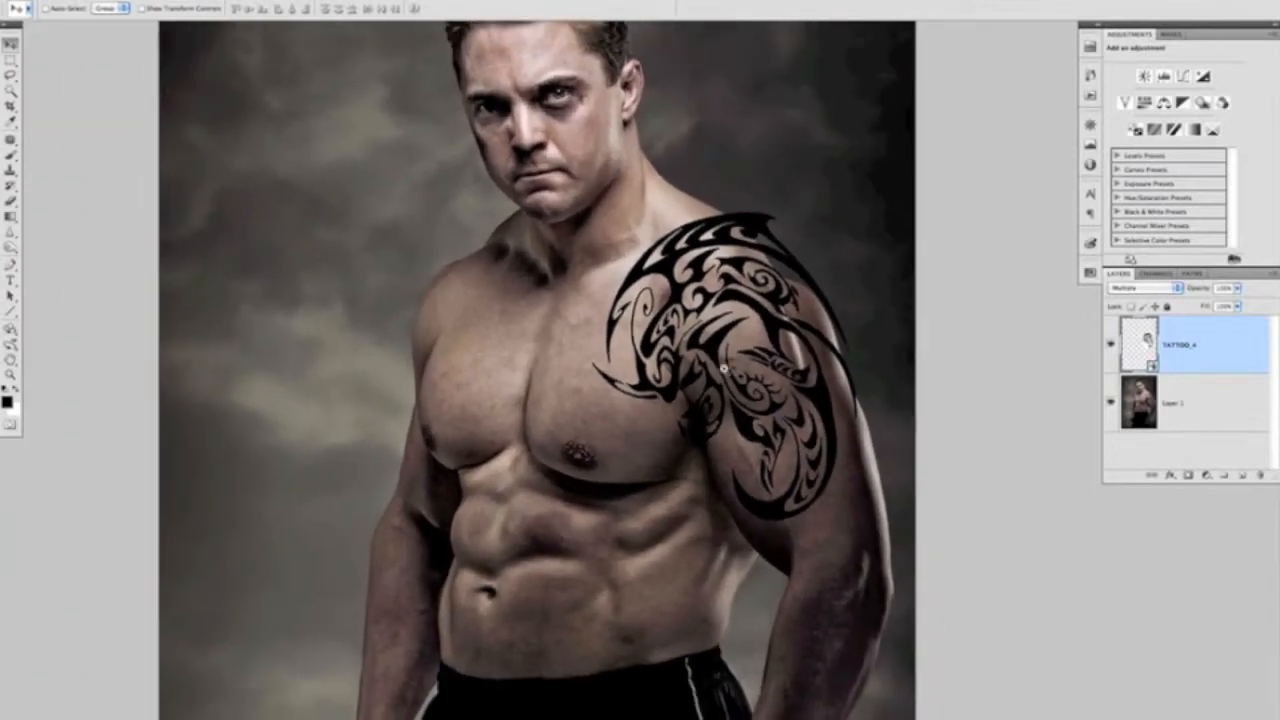
pyautogui.moveTo(730, 446); pyautogui.dragTo(746, 417)
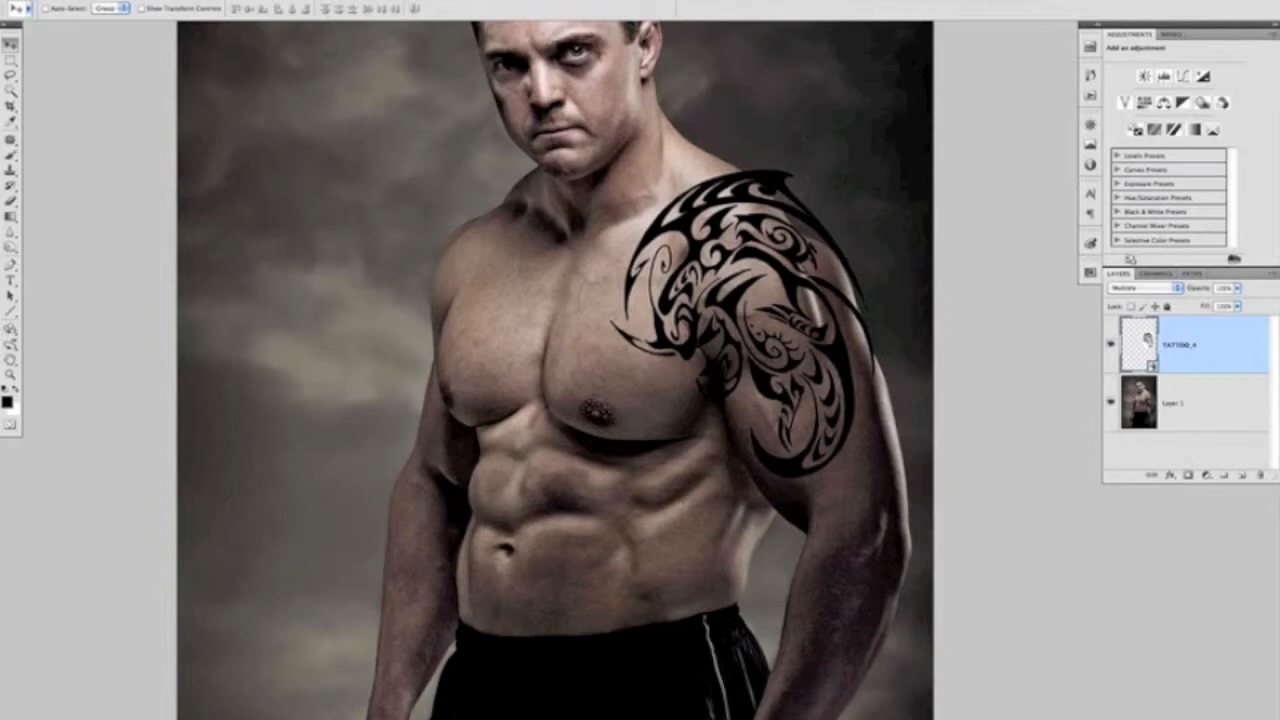
pyautogui.click(277, 1)
pyautogui.moveTo(280, 2)
pyautogui.moveTo(318, 136)
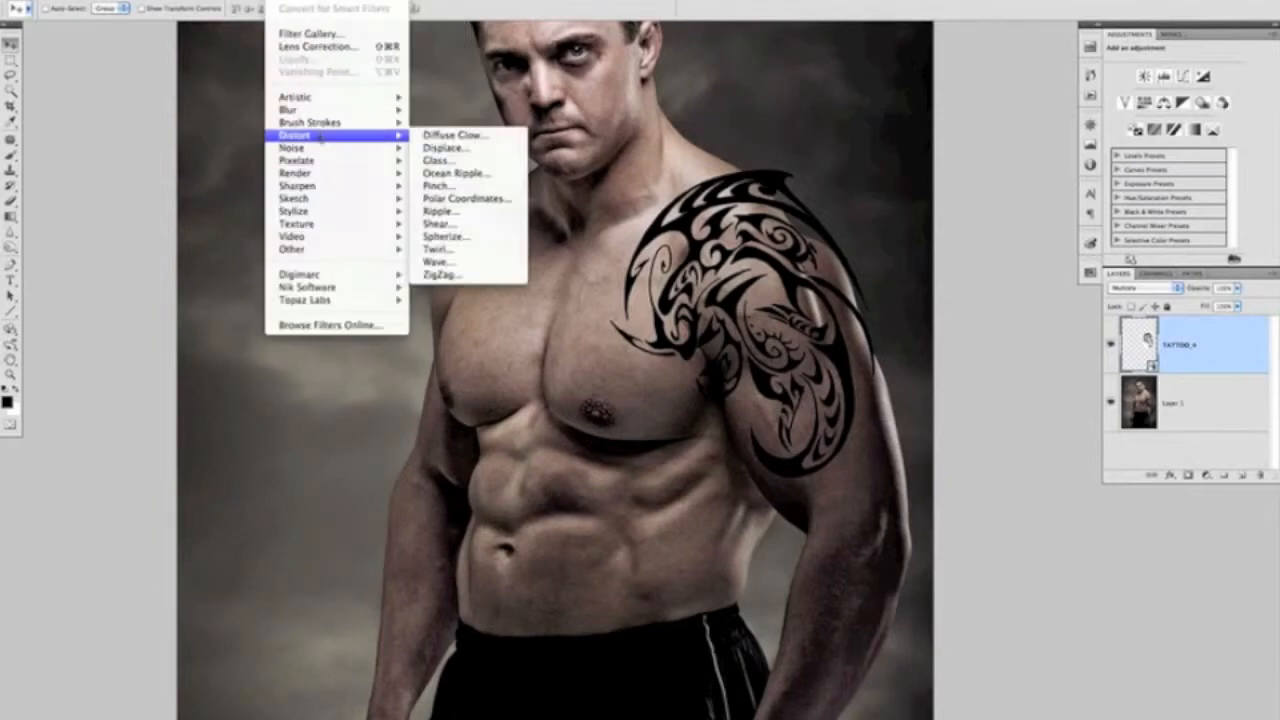
pyautogui.click(458, 149)
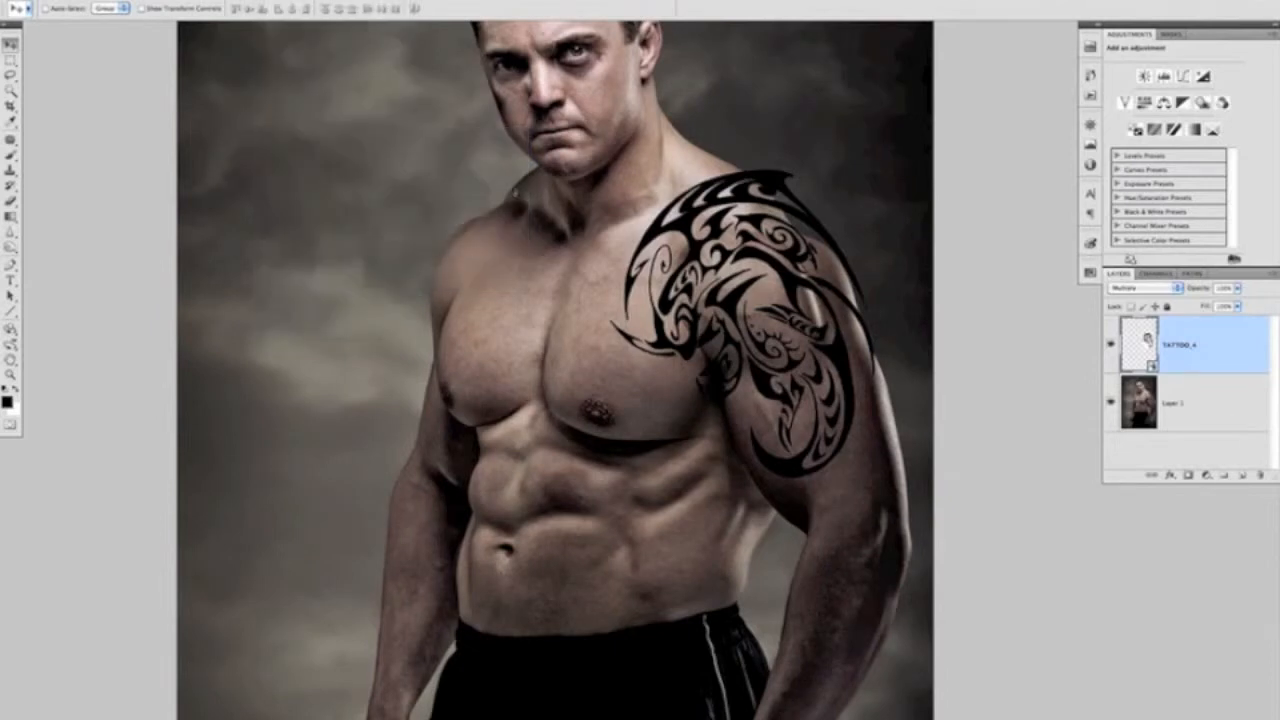
pyautogui.moveTo(635, 336); pyautogui.dragTo(722, 331)
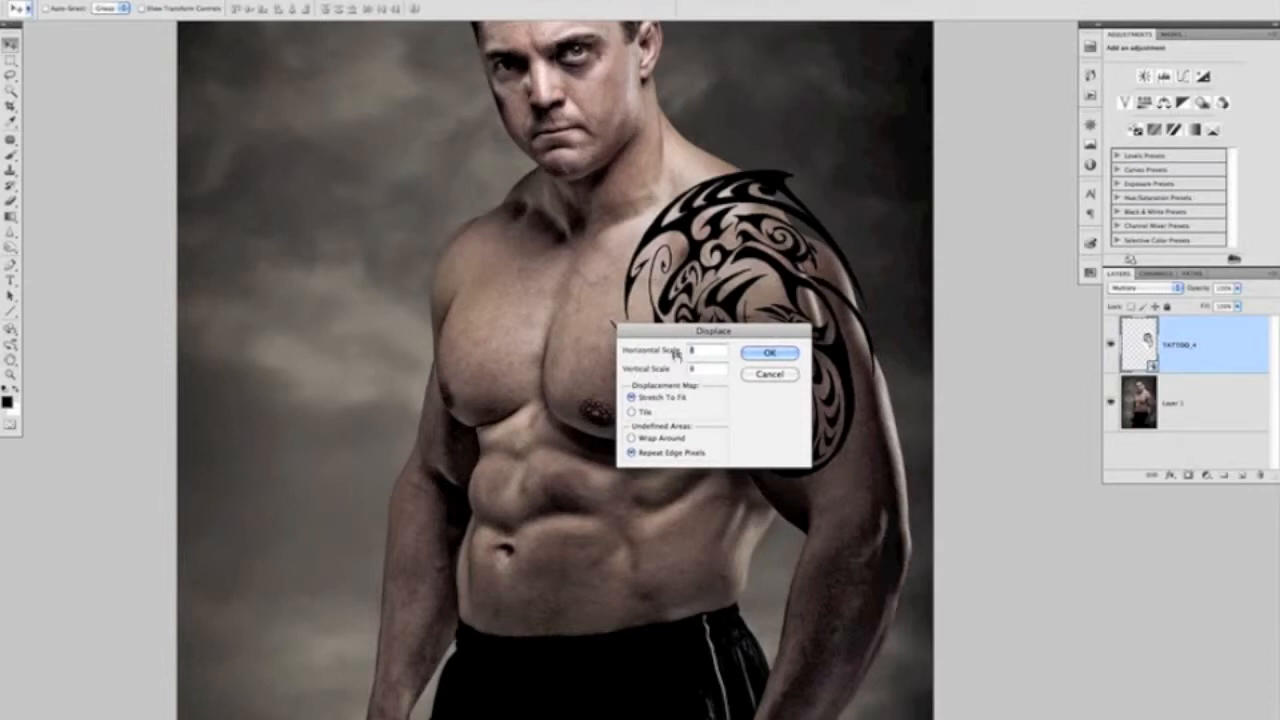
pyautogui.write('5')
pyautogui.moveTo(697, 369); pyautogui.dragTo(663, 371)
pyautogui.write('5')
pyautogui.click(765, 355)
# Choose displacement map.psd from the Desktop as the displacement map for the tattoo.
pyautogui.moveTo(640, 58); pyautogui.dragTo(651, 98)
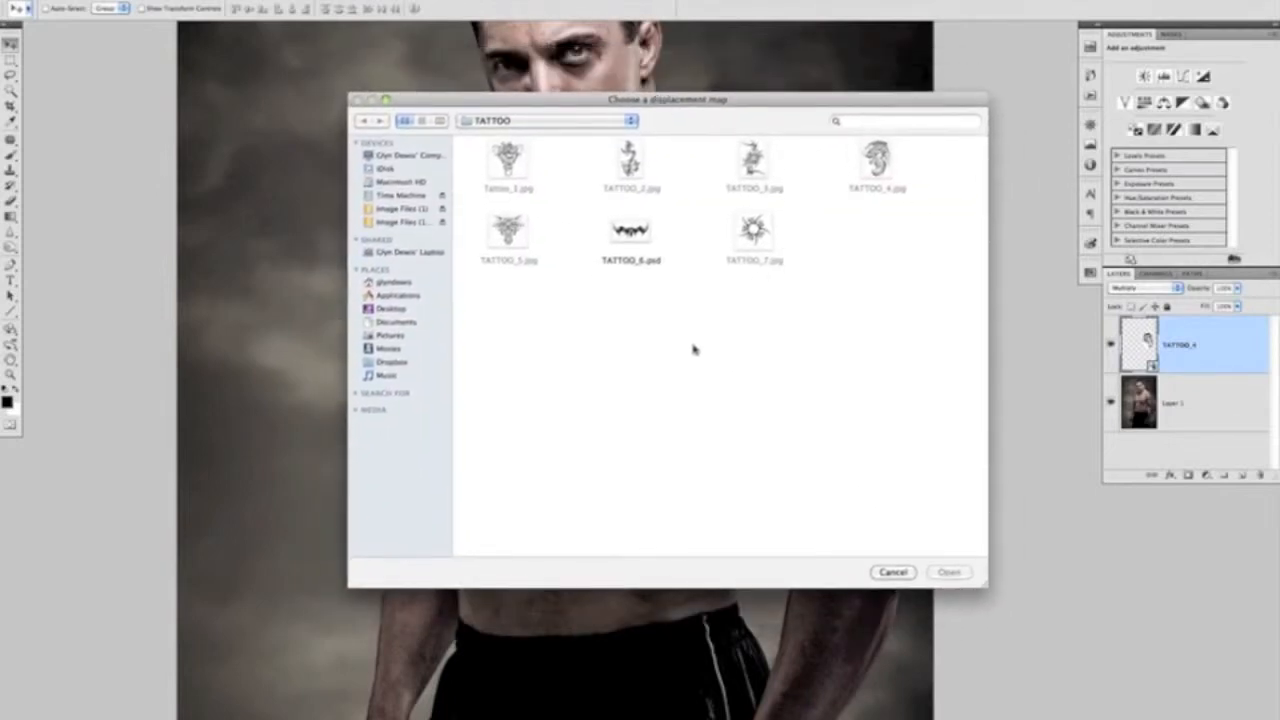
pyautogui.click(393, 310)
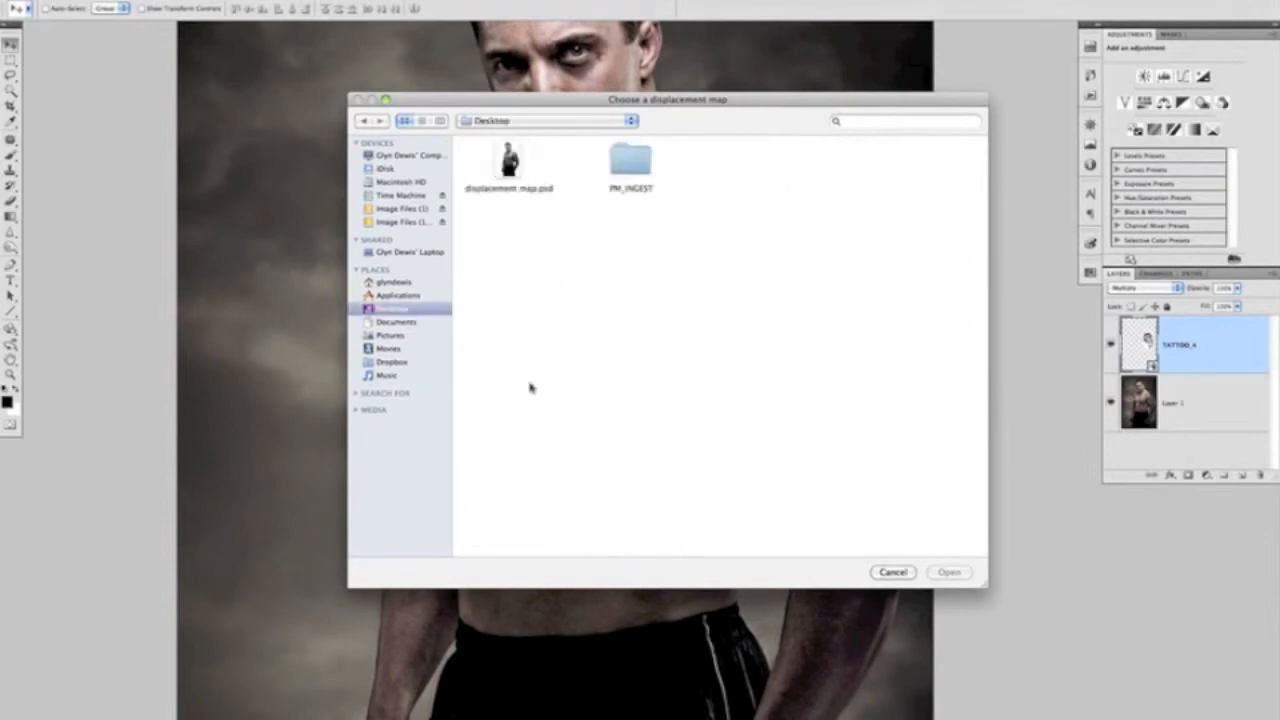
pyautogui.click(512, 164)
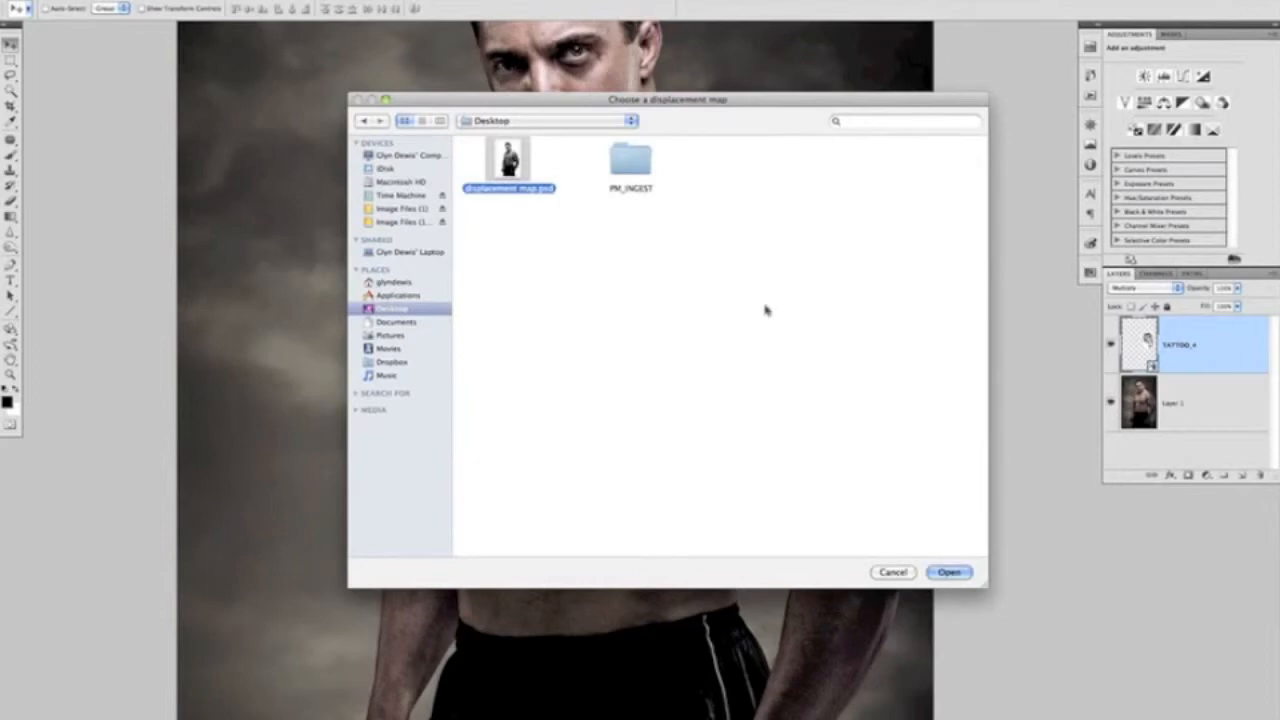
pyautogui.click(947, 574)
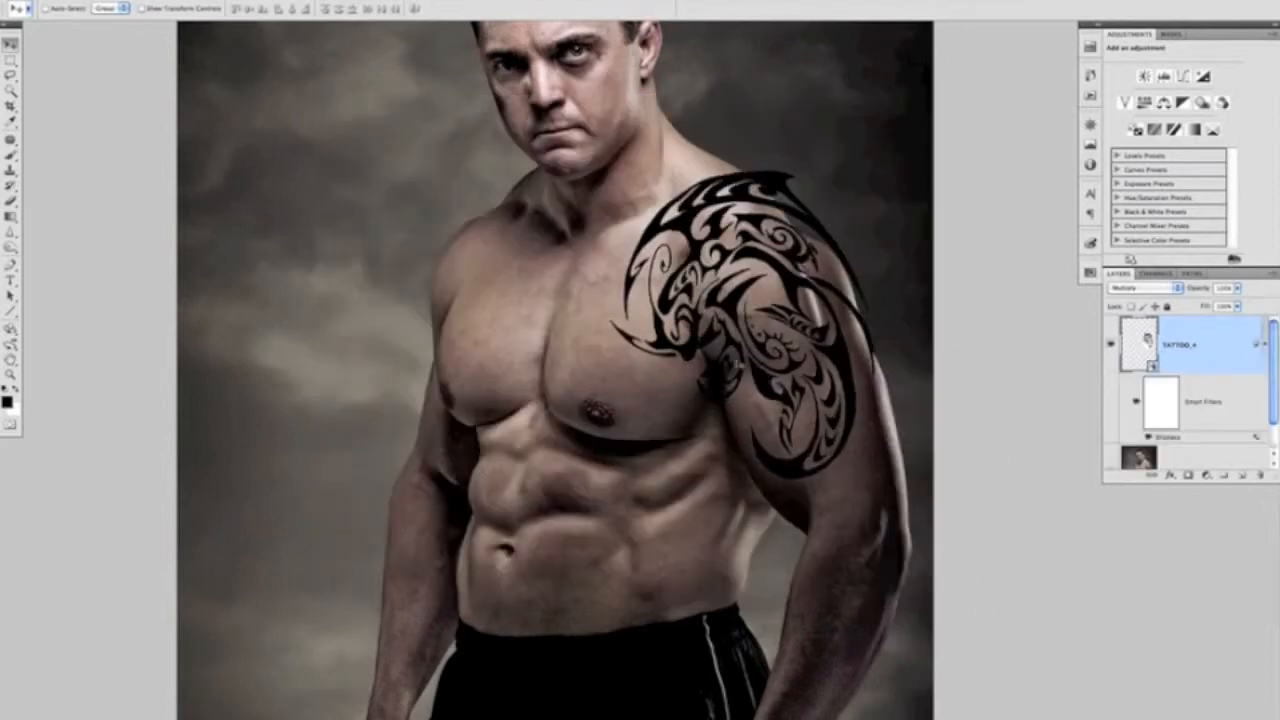
# Compare the tattoo on the shoulder with and without the Displace filter and examine its contours up close.
pyautogui.keyDown('alt'); pyautogui.scroll(1, 788, 332); pyautogui.keyUp('alt')
pyautogui.keyDown('alt'); pyautogui.scroll(2, 800, 352); pyautogui.keyUp('alt')
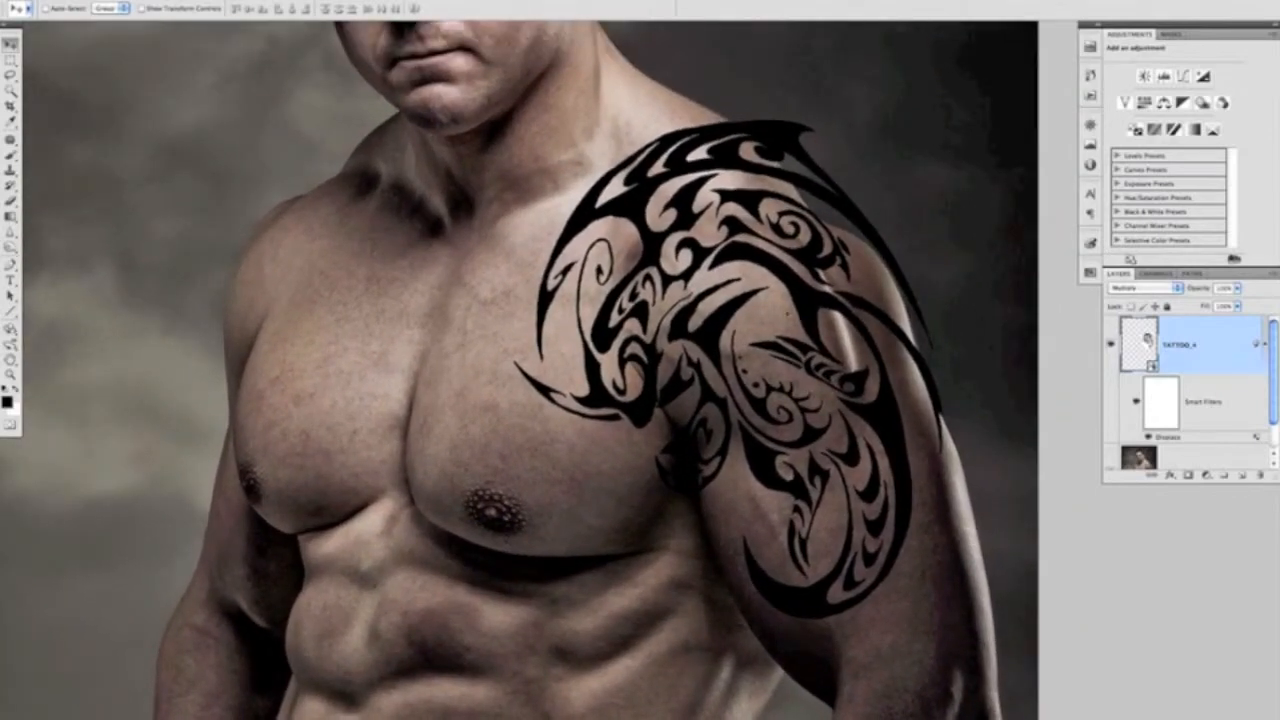
pyautogui.press('super+z')
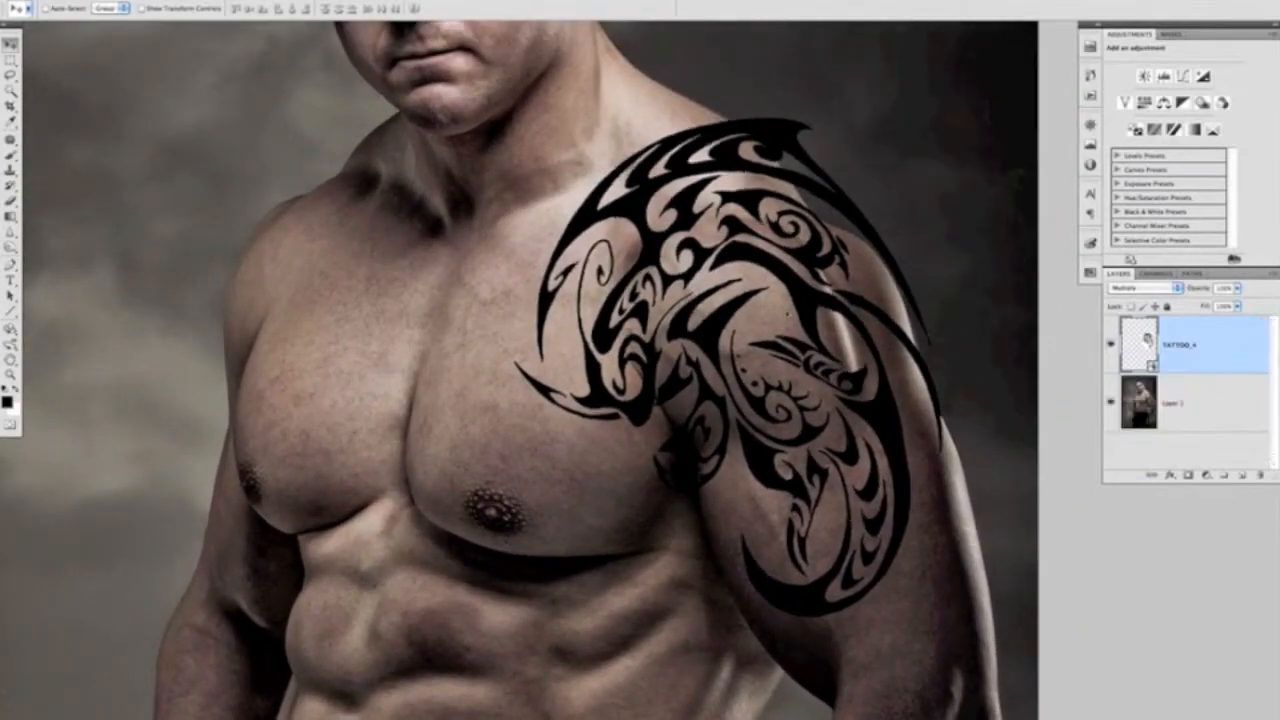
pyautogui.press('super+z')
pyautogui.press('super+z')
pyautogui.press('super+z')
pyautogui.press('super+z')
pyautogui.press('super+z')
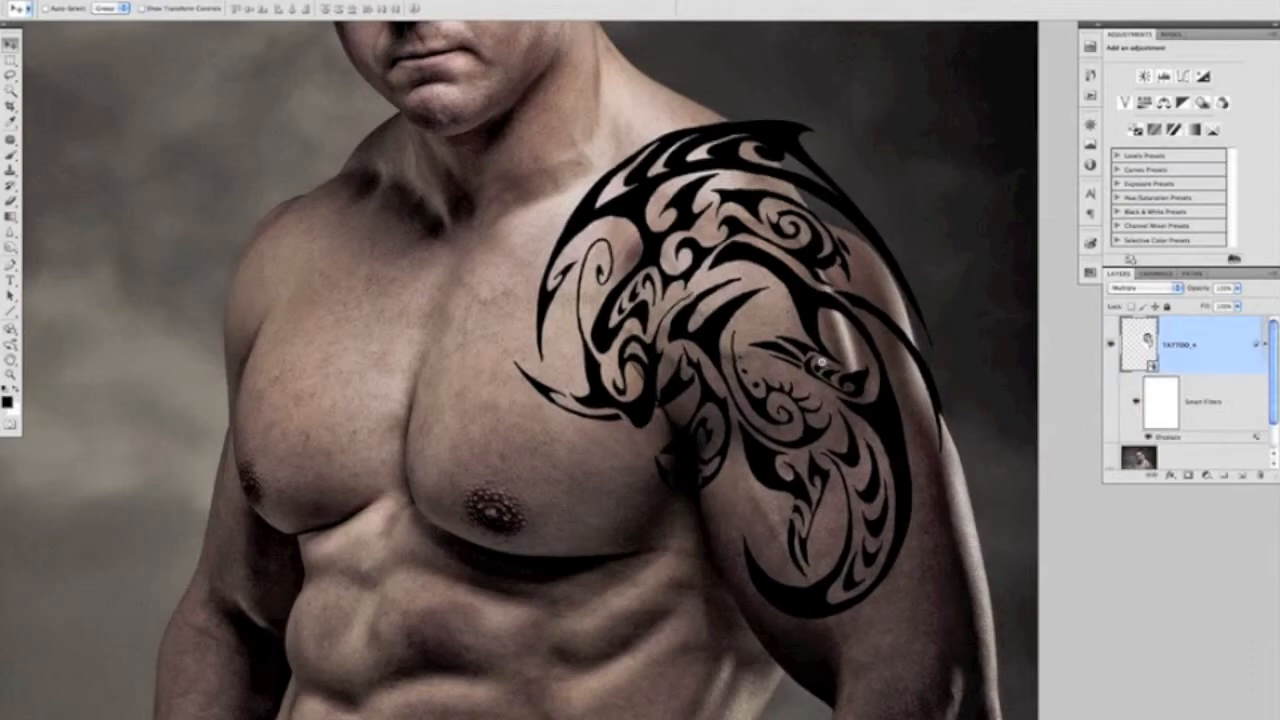
pyautogui.keyDown('super'); pyautogui.click(858, 338); pyautogui.keyUp('super')
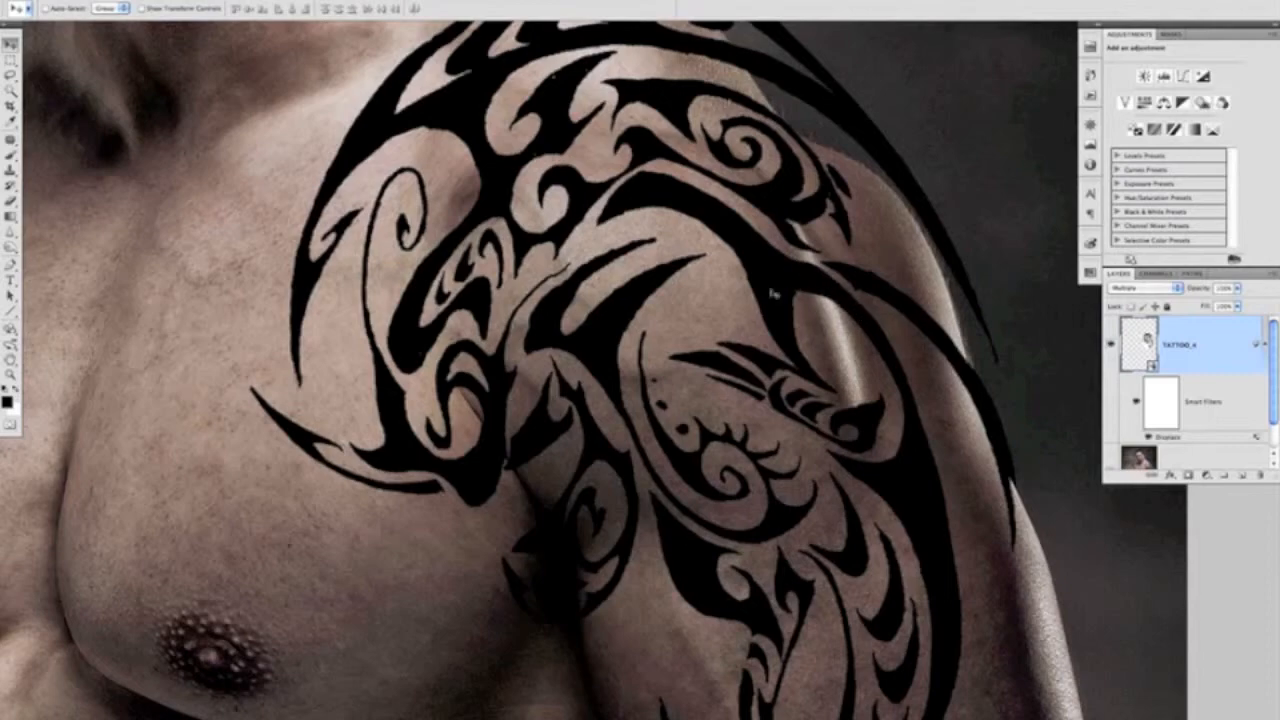
pyautogui.keyDown('alt'); pyautogui.click(688, 375); pyautogui.keyUp('alt')
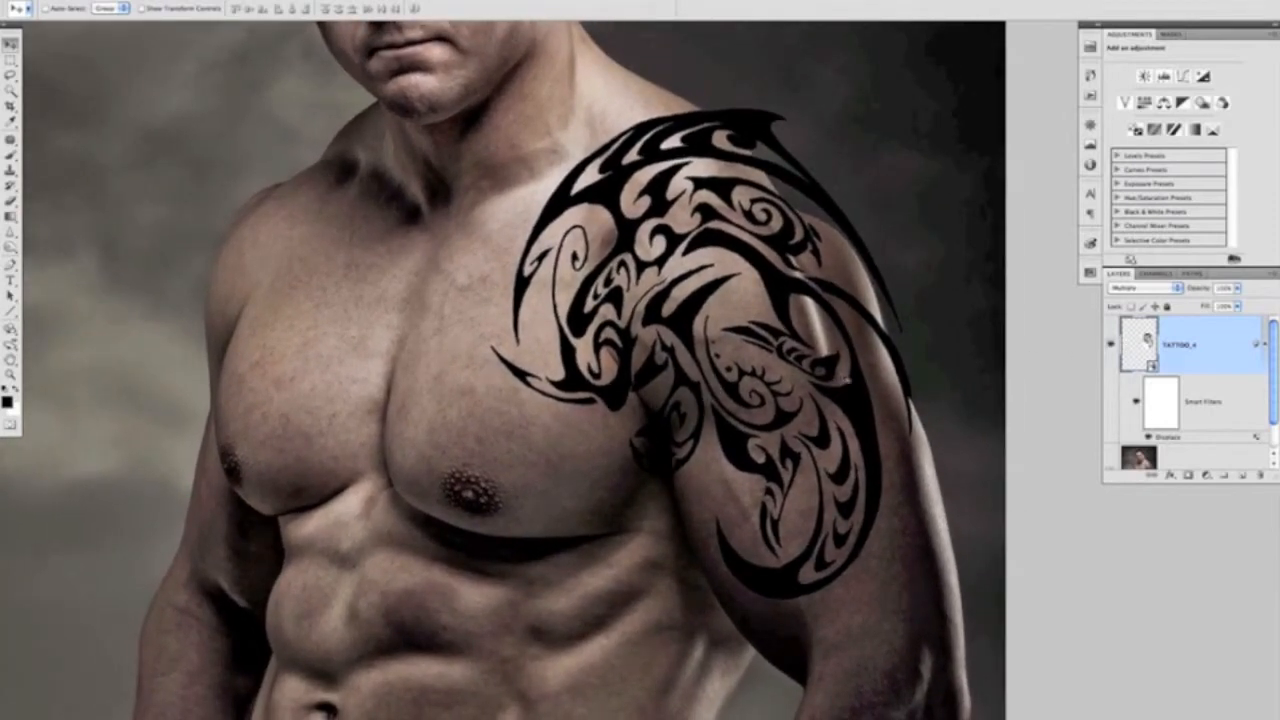
# Edit the tattoo's Displace smart filter, setting the horizontal scale to 8, and reapply it with displacement map.psd.
pyautogui.doubleClick(1176, 441)
pyautogui.moveTo(705, 328); pyautogui.dragTo(801, 330)
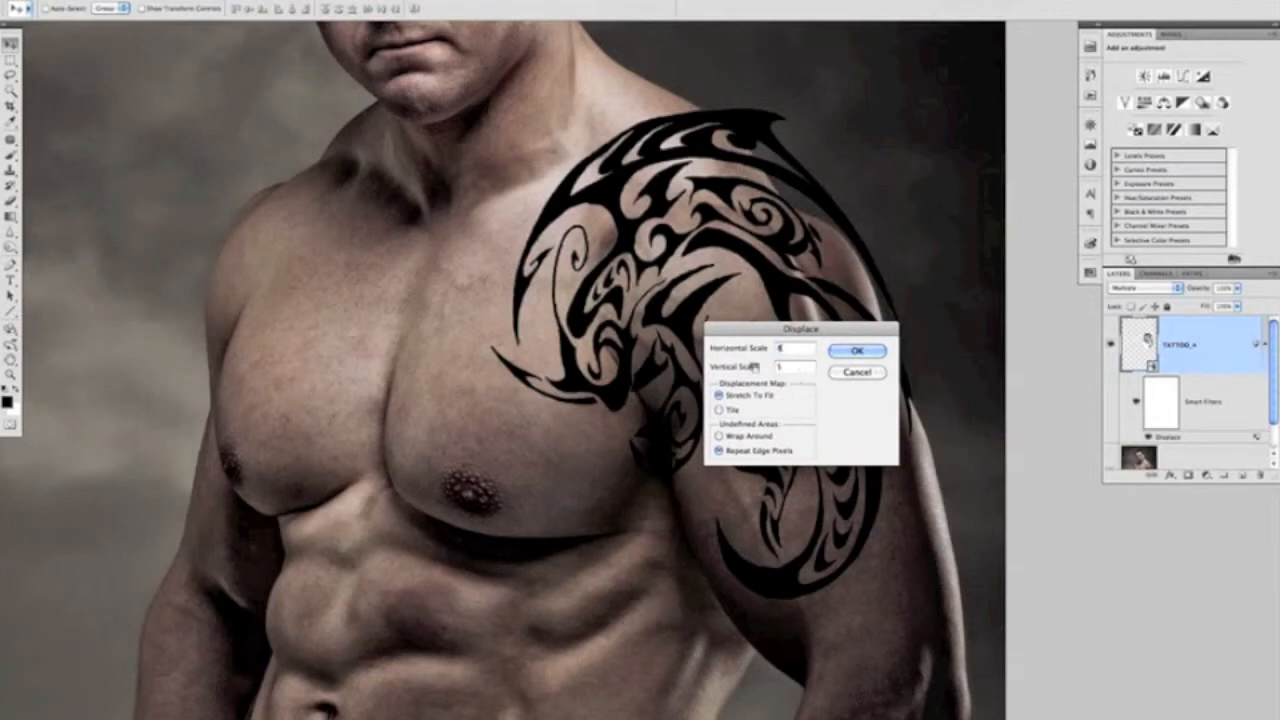
pyautogui.write('8')
pyautogui.click(859, 354)
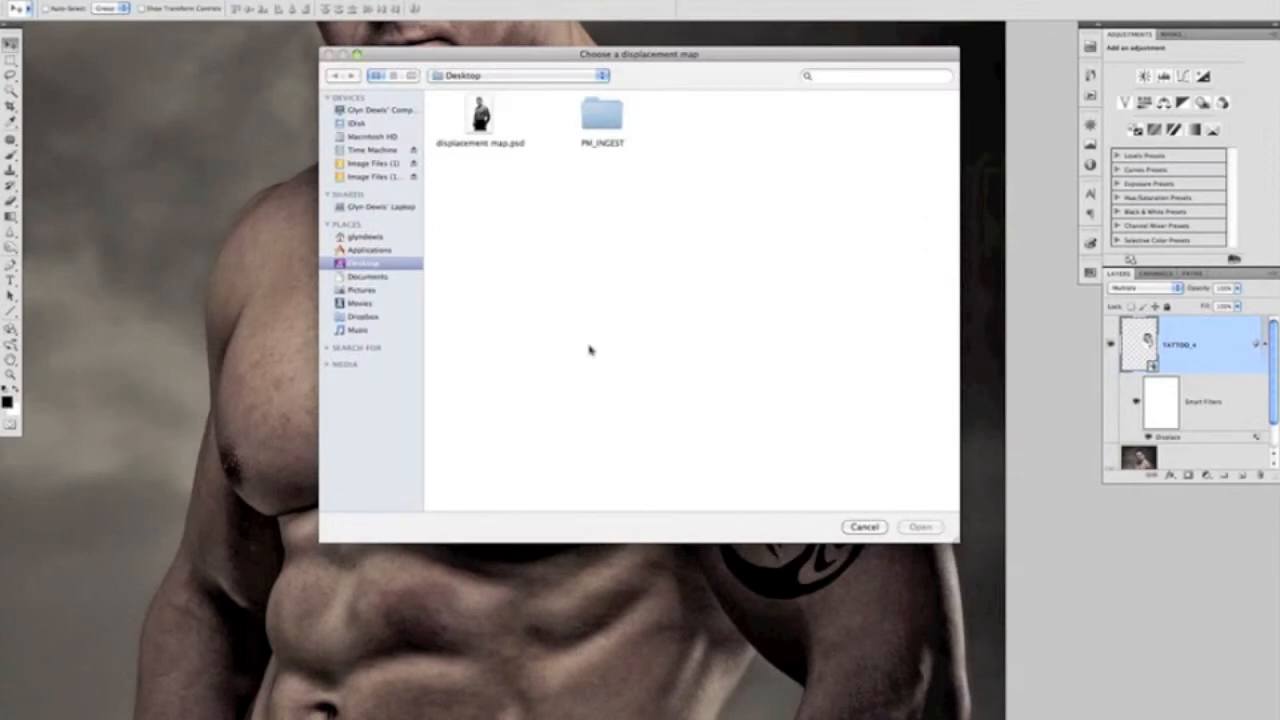
pyautogui.click(482, 120)
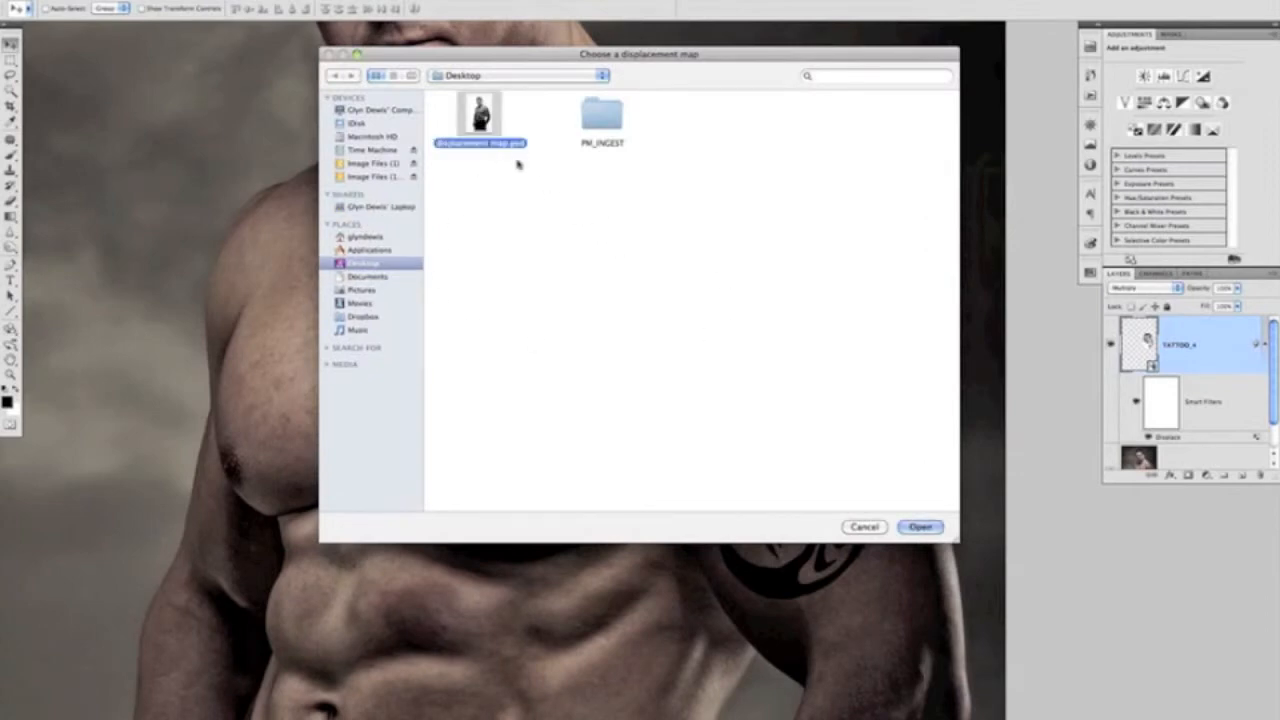
pyautogui.click(920, 527)
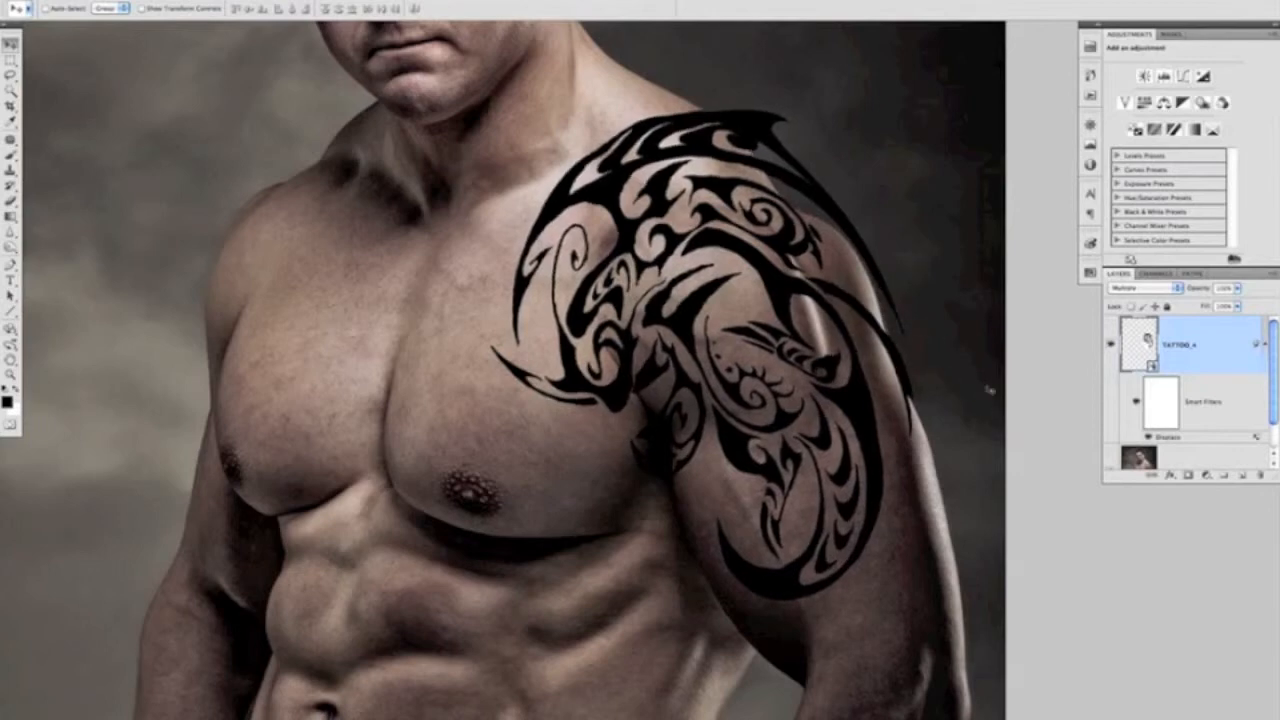
# Collapse the smart filter list of the TATTOO_4 layer and lower the layer's opacity to 60%.
pyautogui.scroll(-2, 738, 388)
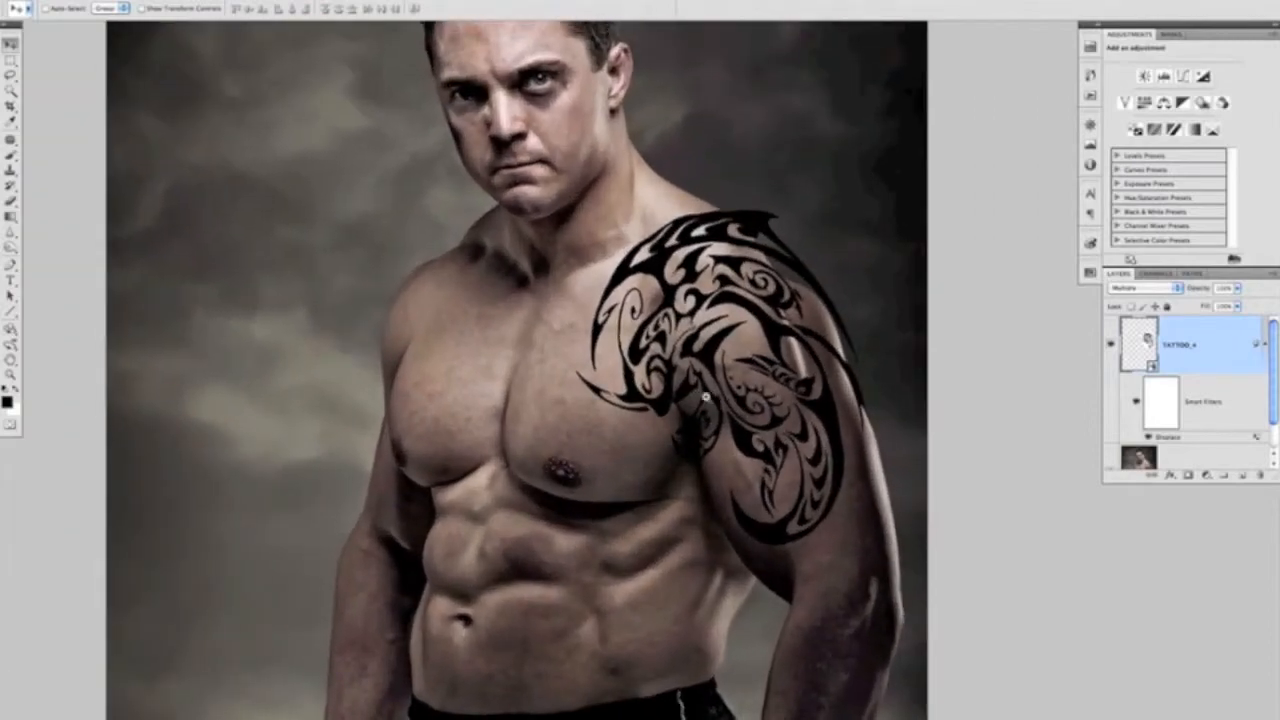
pyautogui.click(1264, 348)
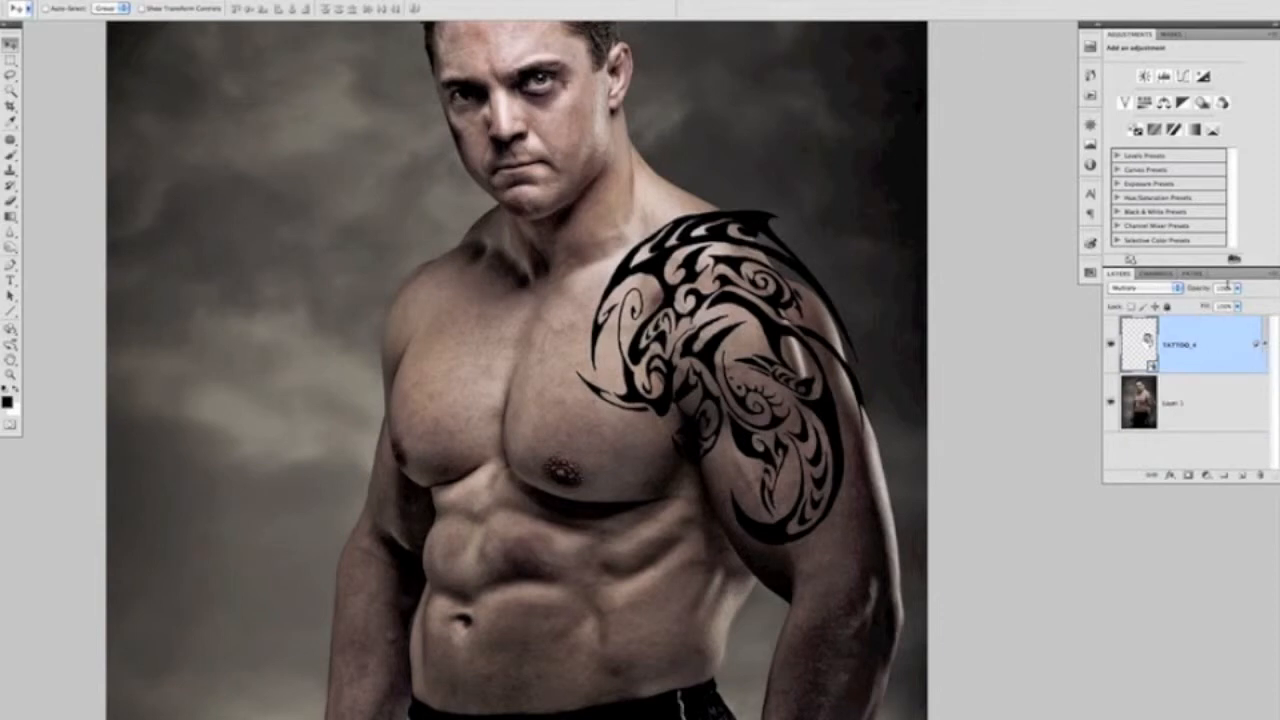
pyautogui.press('6')
pyautogui.moveTo(745, 430); pyautogui.dragTo(781, 423)
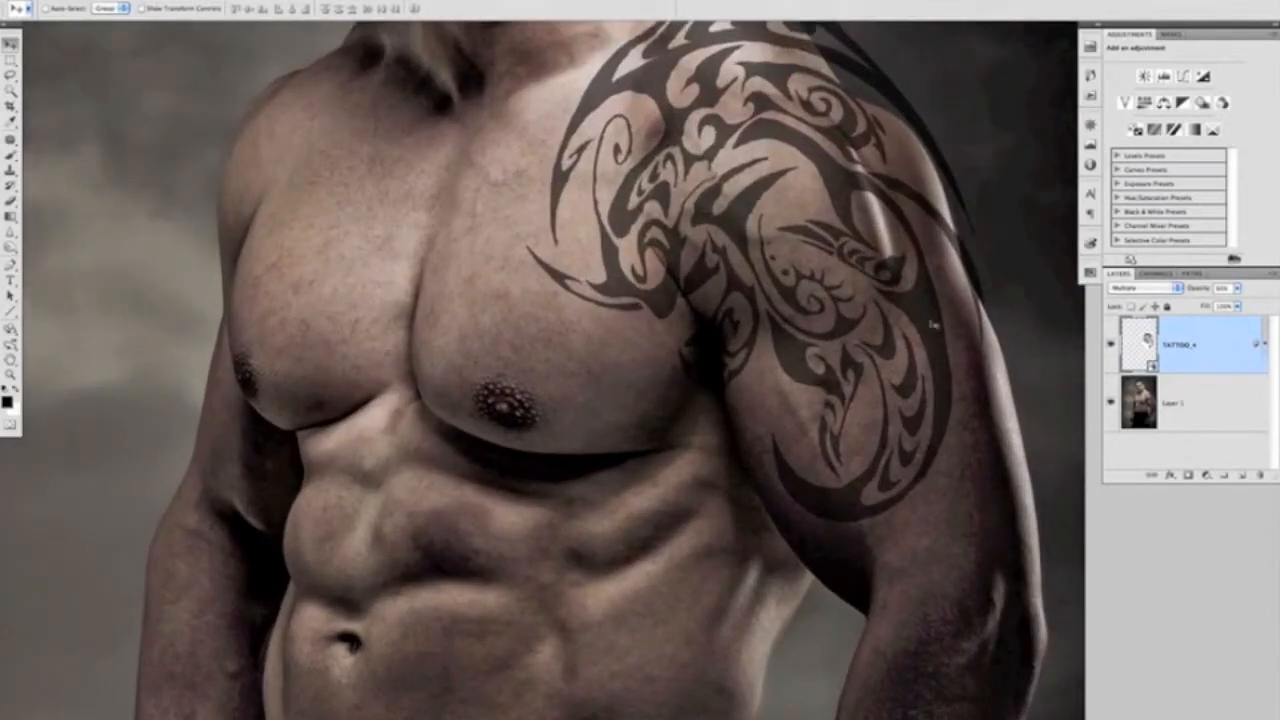
pyautogui.moveTo(820, 265); pyautogui.dragTo(794, 309)
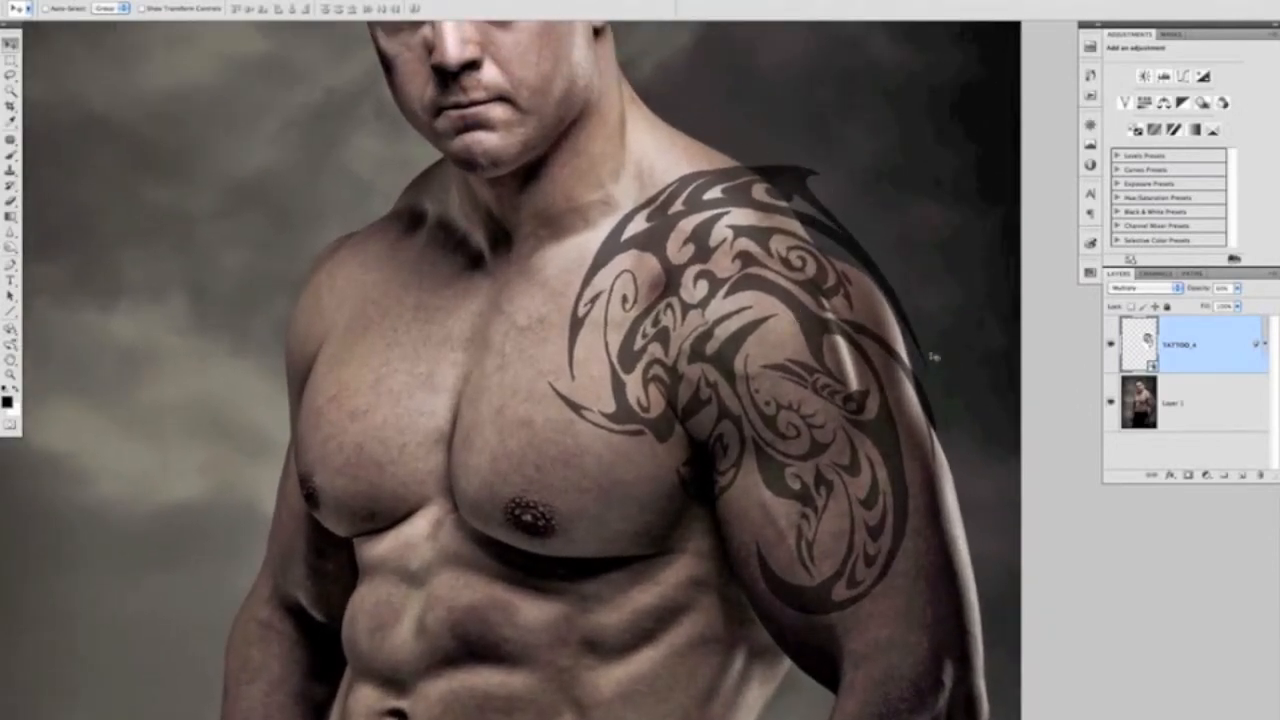
# Add a layer mask to TATTOO_4 and brush black over the tattoo parts that spill past the top of the shoulder.
pyautogui.click(798, 210)
pyautogui.moveTo(800, 208); pyautogui.dragTo(814, 238)
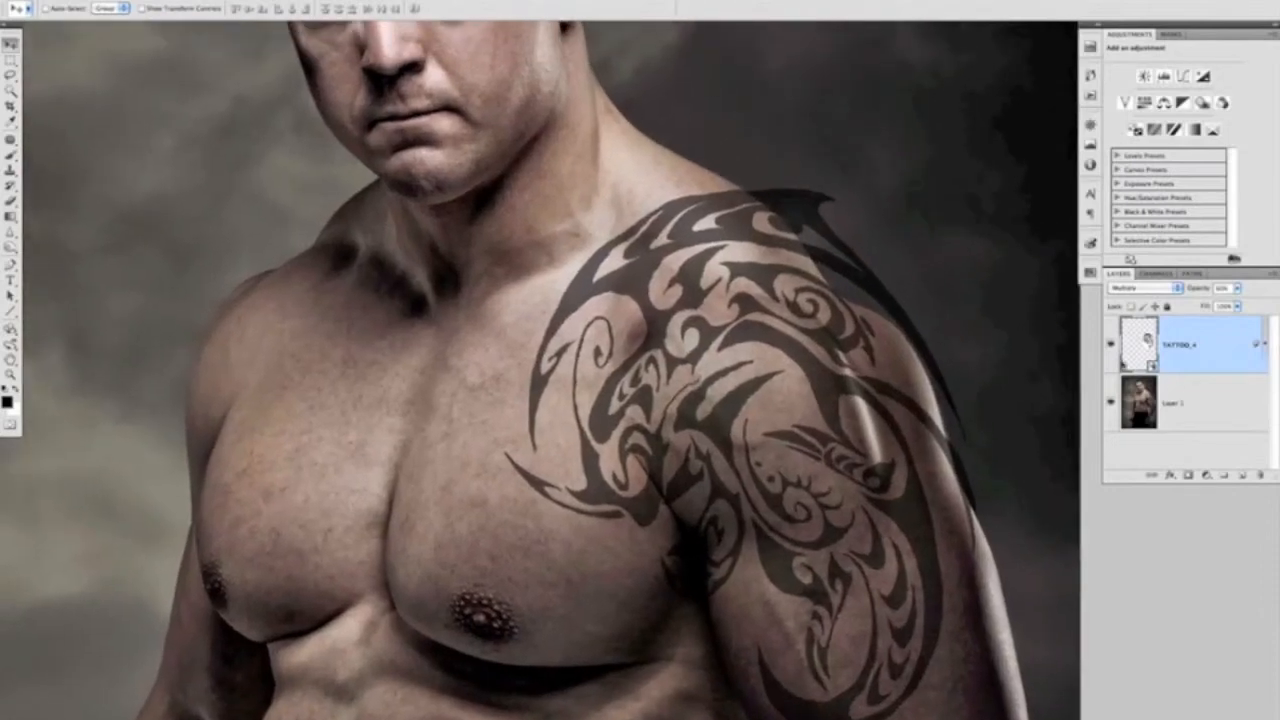
pyautogui.click(1188, 476)
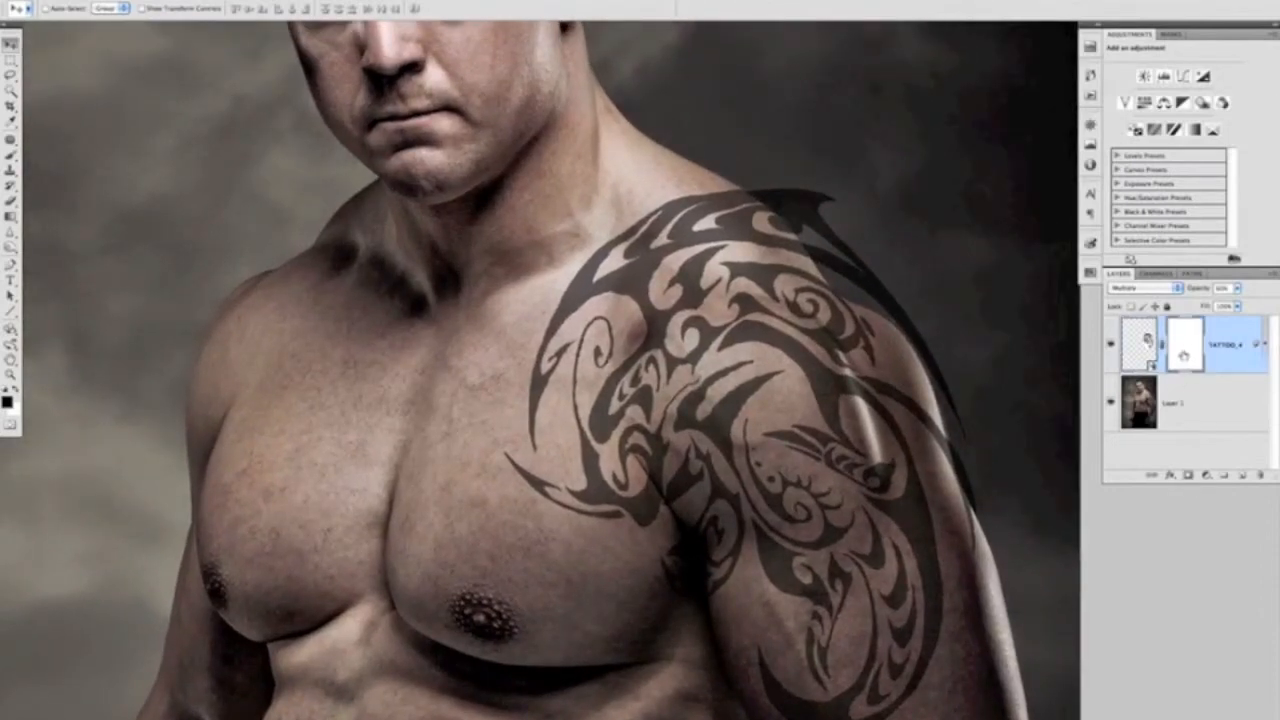
pyautogui.press('b')
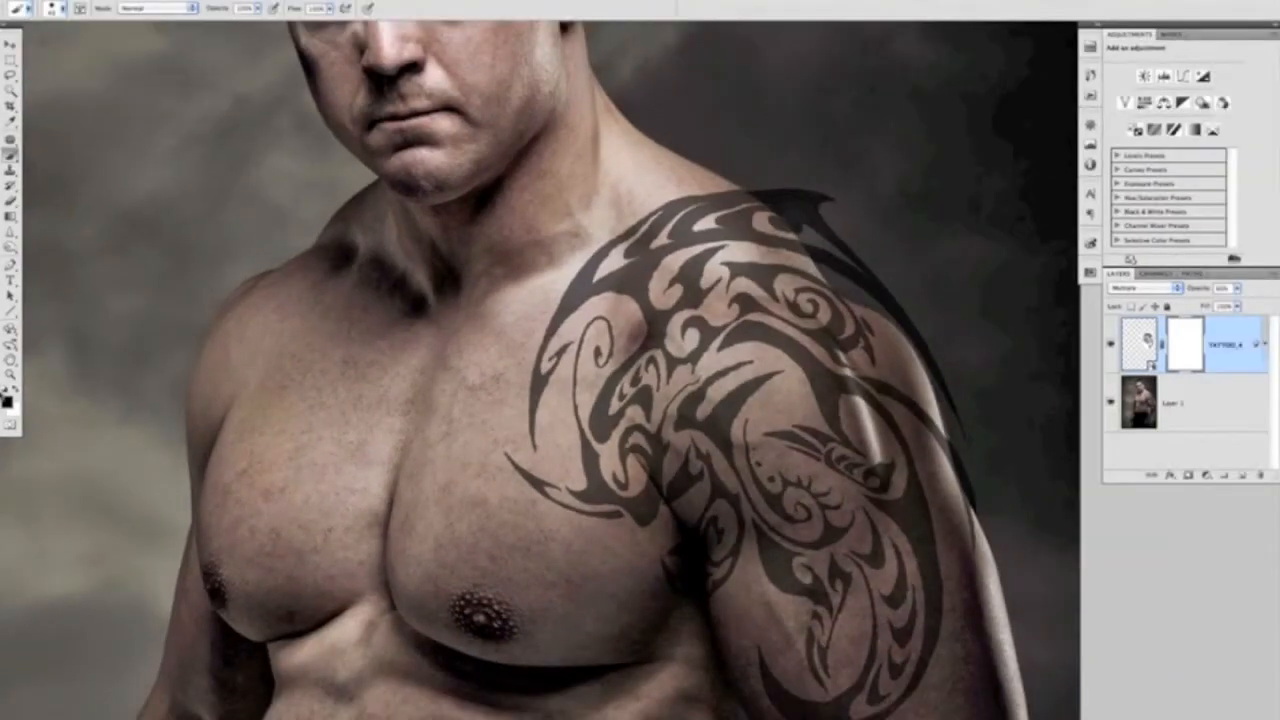
pyautogui.moveTo(806, 198); pyautogui.dragTo(860, 266)
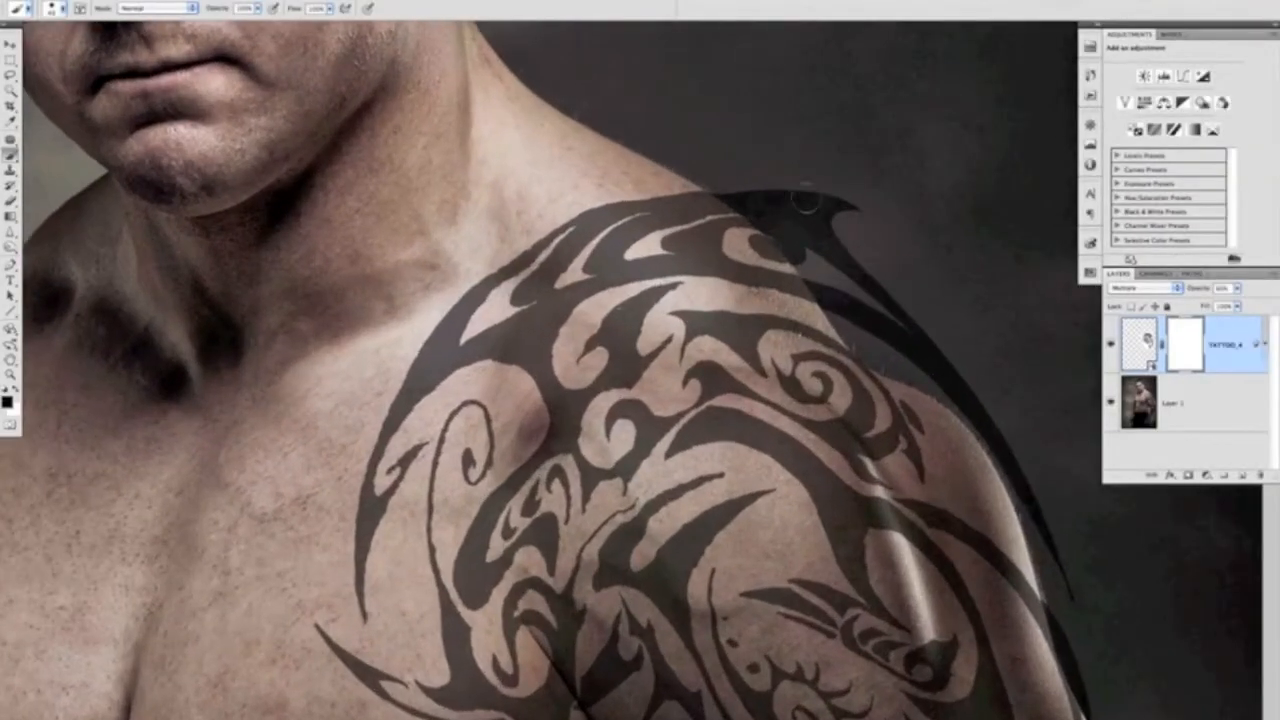
pyautogui.moveTo(838, 206)
pyautogui.mouseDown()
pyautogui.moveTo(863, 233)
pyautogui.moveTo(815, 193)
pyautogui.moveTo(744, 172)
pyautogui.moveTo(827, 250)
pyautogui.moveTo(759, 200)
pyautogui.mouseUp()
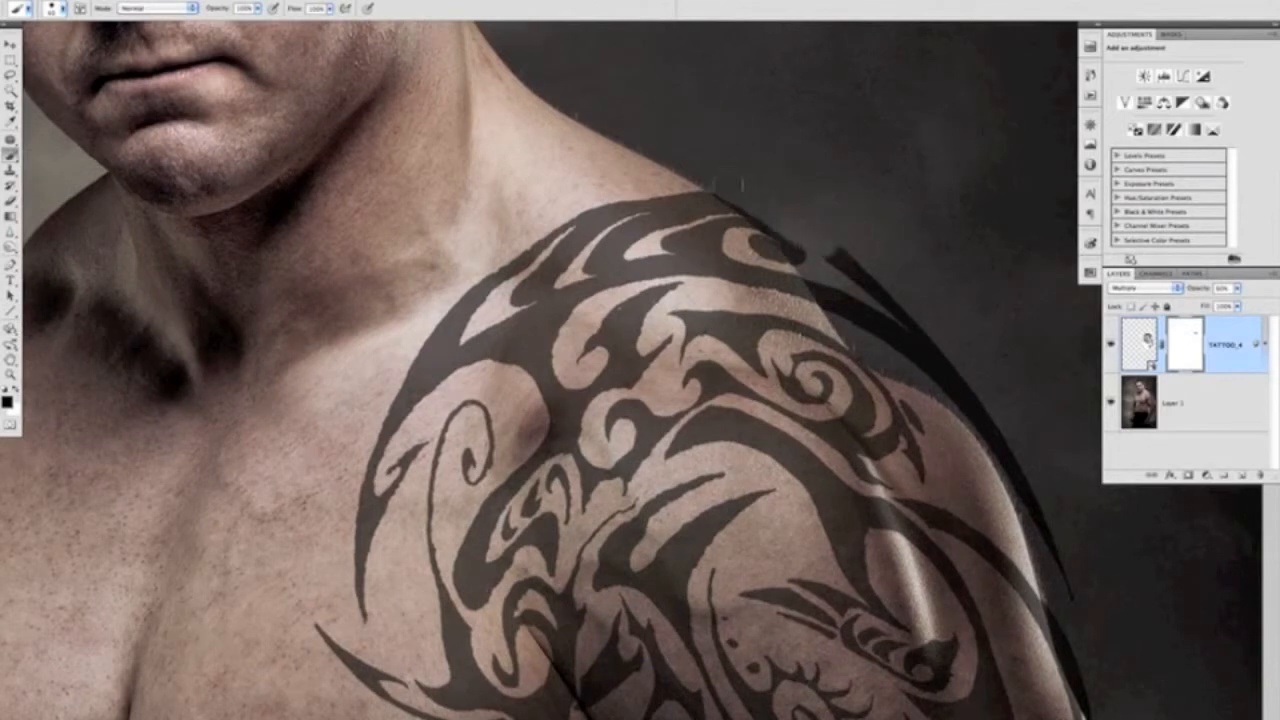
pyautogui.moveTo(762, 204); pyautogui.dragTo(806, 247)
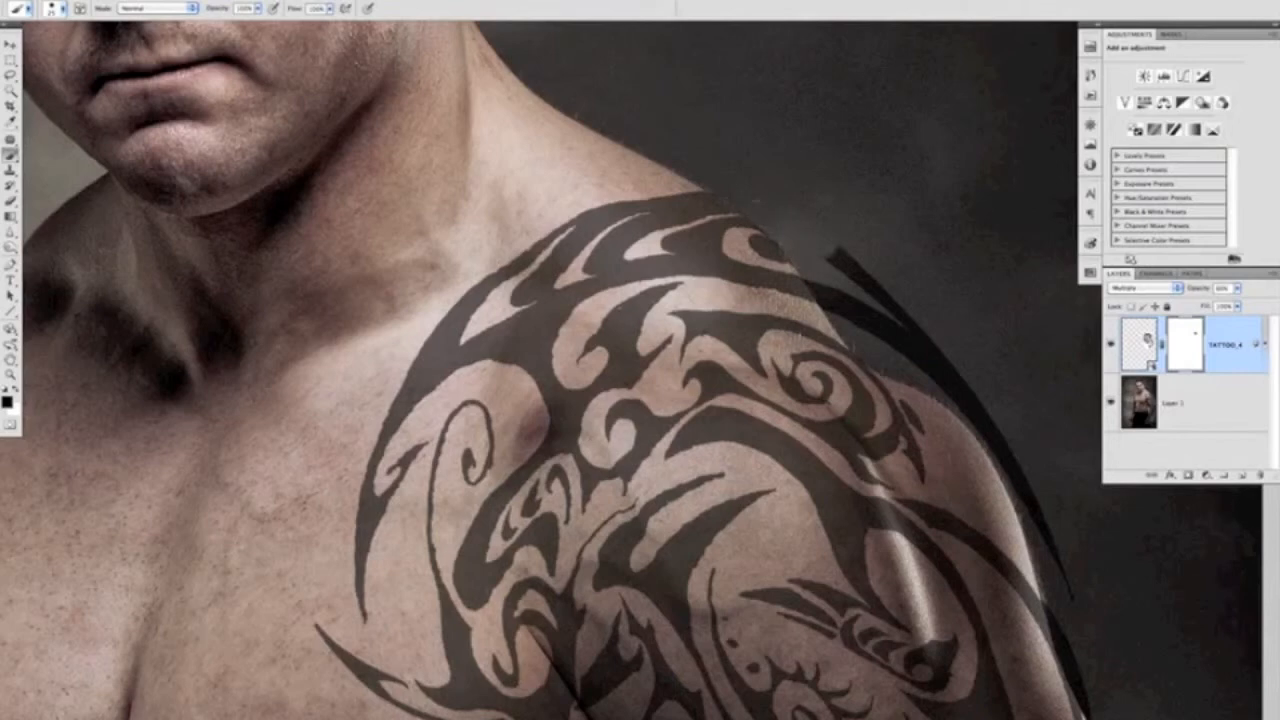
# Mask out the tattoo overhang along the outer edge of the upper arm, using a smaller brush for the remaining sliver.
pyautogui.moveTo(812, 285)
pyautogui.mouseDown()
pyautogui.moveTo(844, 264)
pyautogui.moveTo(912, 323)
pyautogui.moveTo(887, 336)
pyautogui.moveTo(956, 356)
pyautogui.moveTo(935, 359)
pyautogui.moveTo(995, 425)
pyautogui.moveTo(990, 440)
pyautogui.moveTo(1075, 585)
pyautogui.mouseUp()
pyautogui.moveTo(929, 474); pyautogui.dragTo(736, 216)
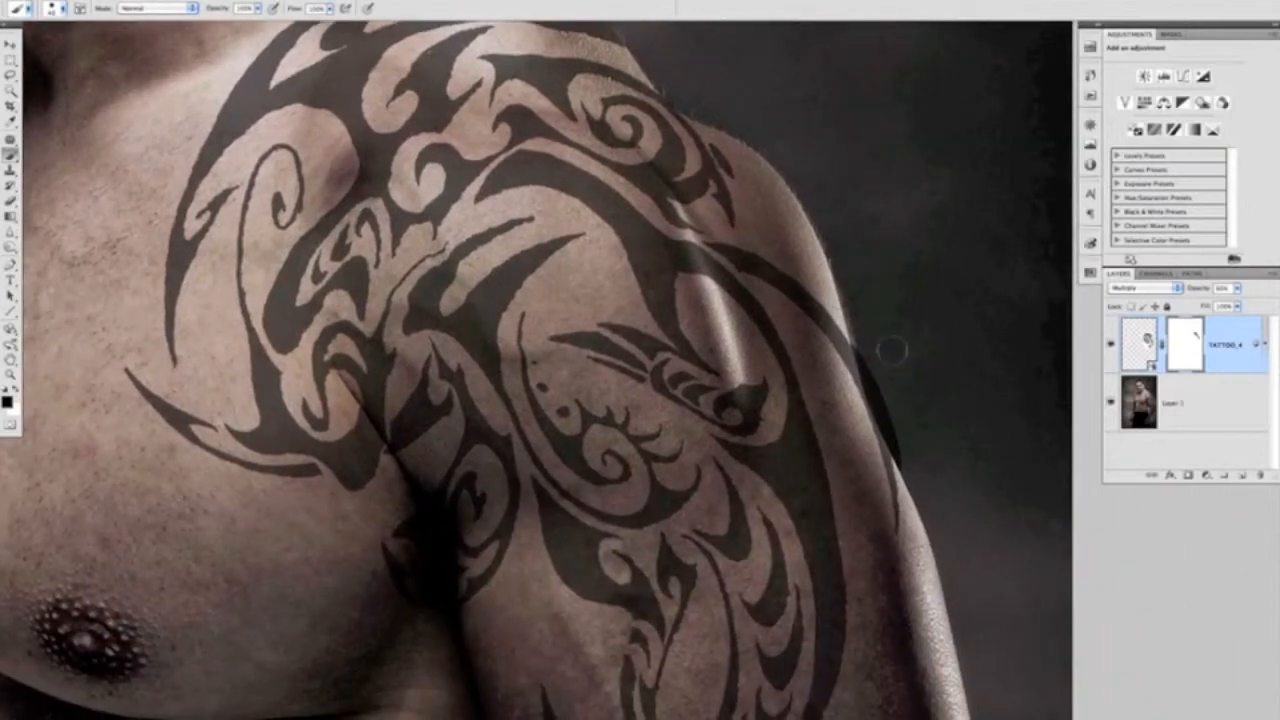
pyautogui.press('[')
pyautogui.moveTo(869, 358); pyautogui.dragTo(898, 452)
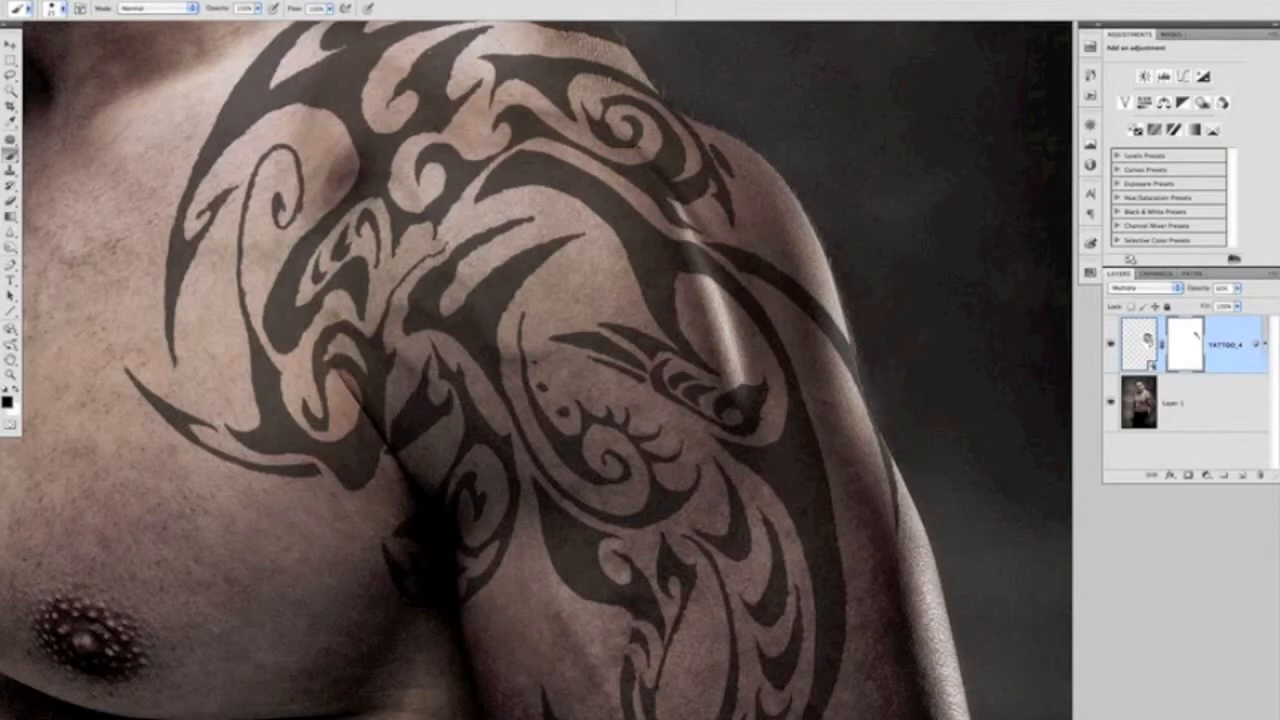
# Examine the masked tattoo on the shoulder, at the armpit crease and against the whole portrait.
pyautogui.scroll(-5, 732, 349)
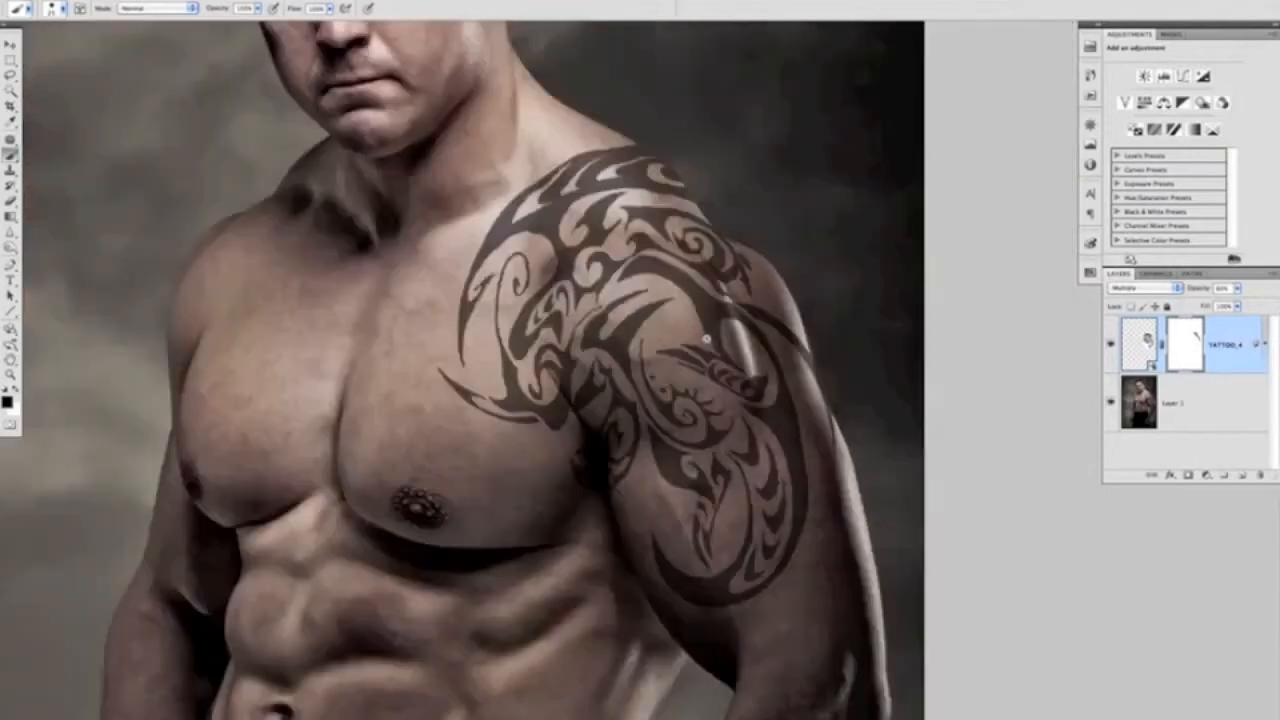
pyautogui.scroll(2, 697, 337)
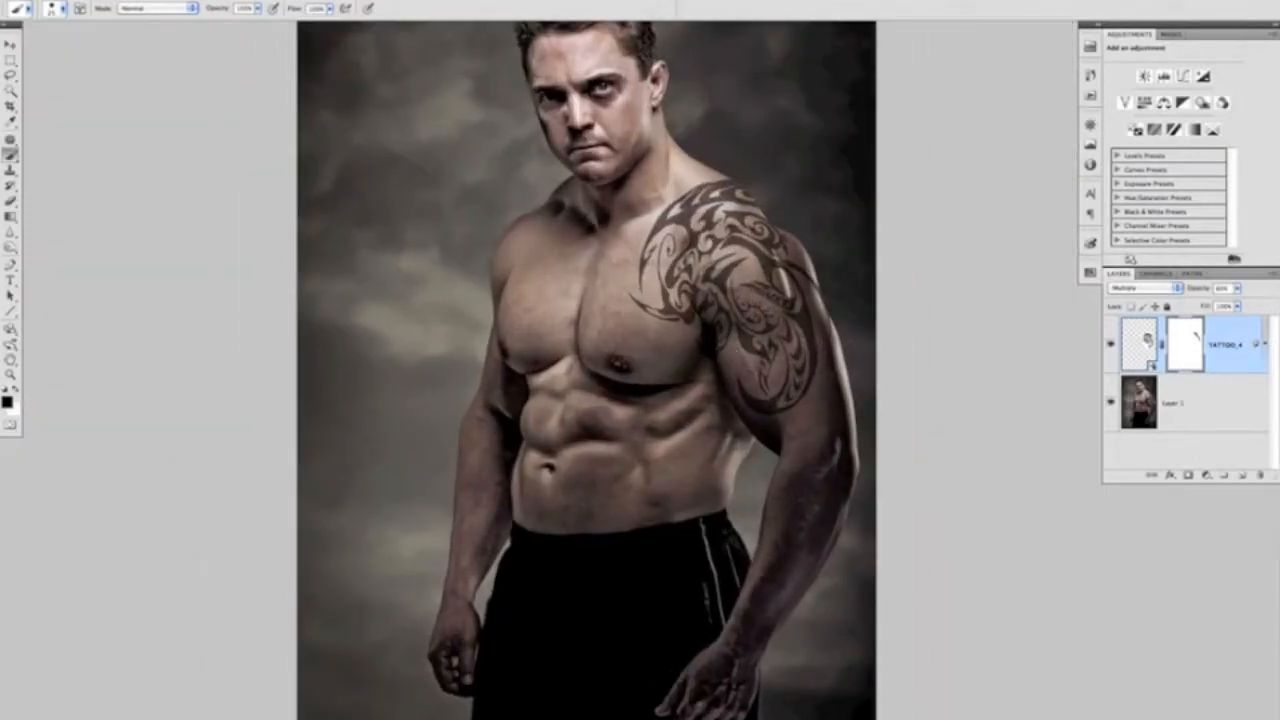
pyautogui.scroll(6, 789, 286)
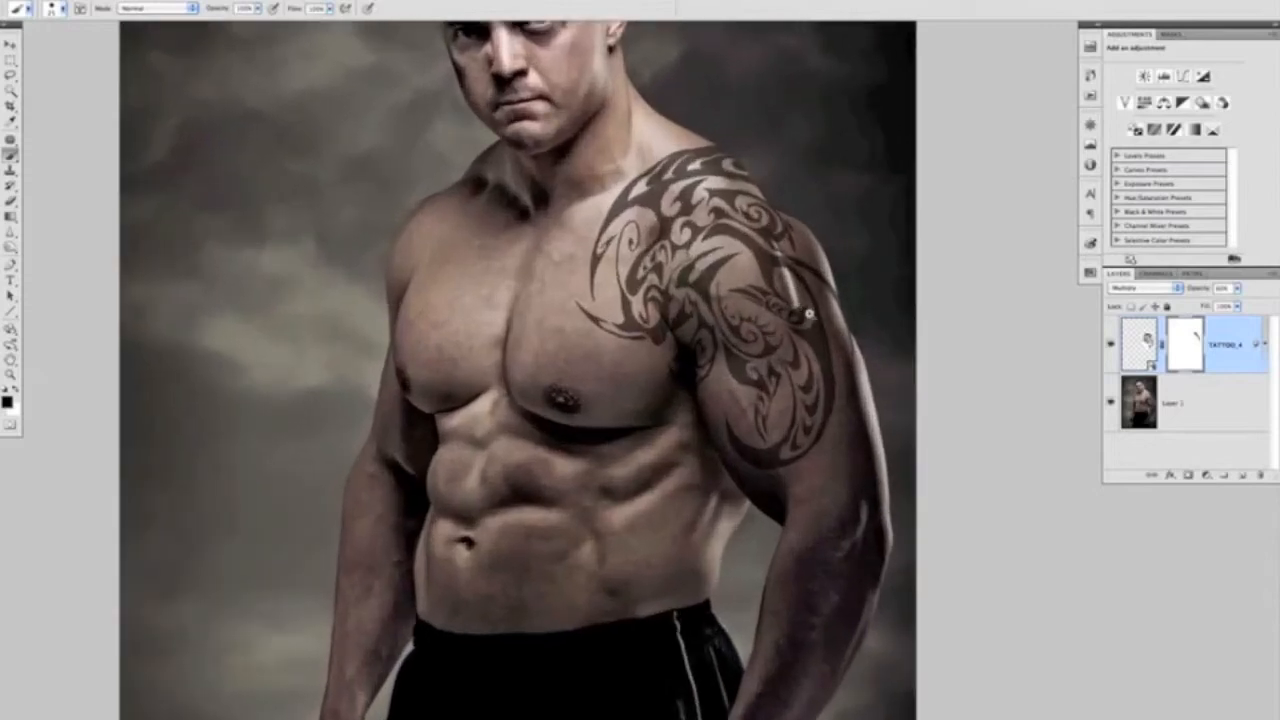
pyautogui.press('v')
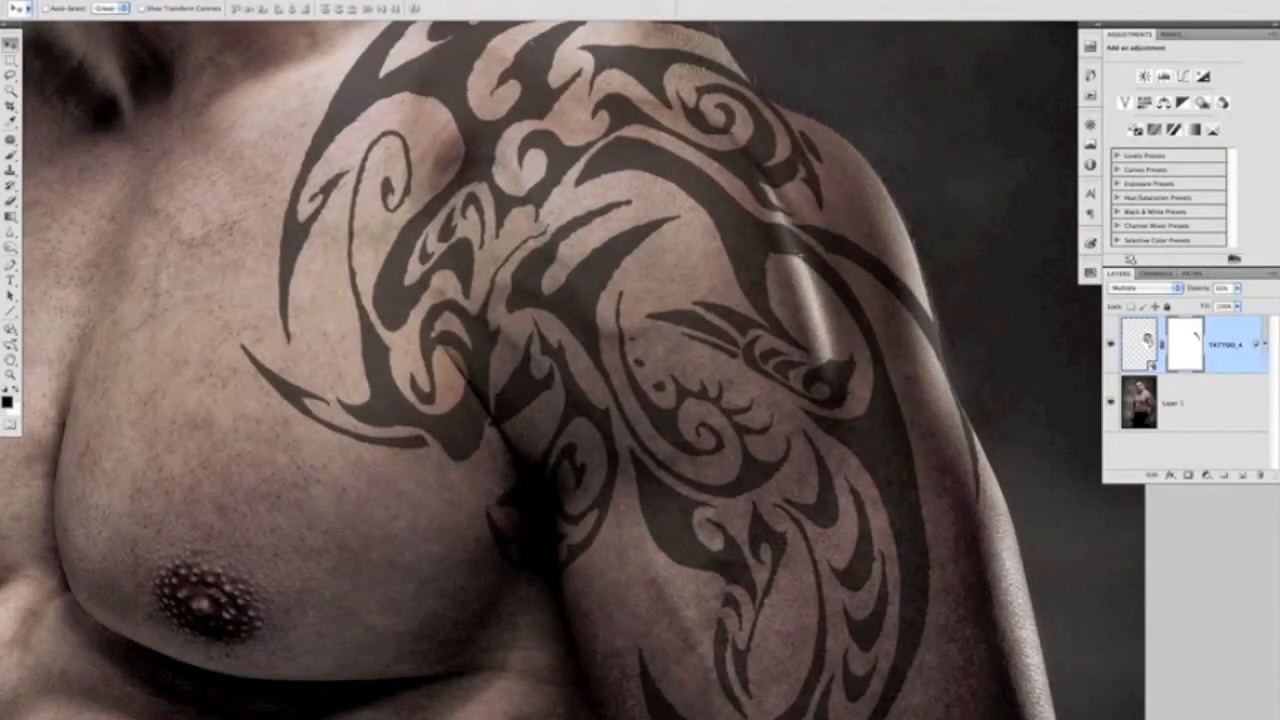
pyautogui.scroll(2, 530, 485)
pyautogui.scroll(2, 585, 375)
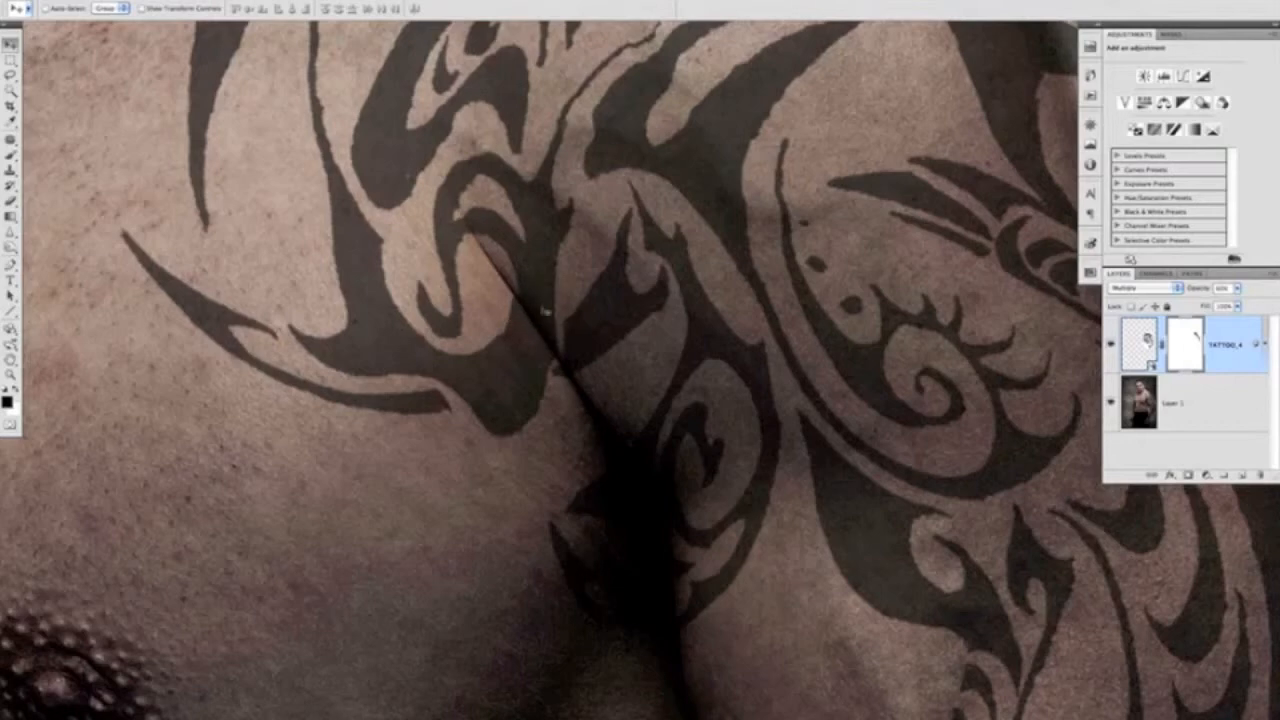
pyautogui.moveTo(648, 337)
pyautogui.mouseDown()
pyautogui.moveTo(567, 314)
pyautogui.moveTo(617, 363)
pyautogui.moveTo(666, 357)
pyautogui.moveTo(677, 380)
pyautogui.moveTo(624, 341)
pyautogui.mouseUp()
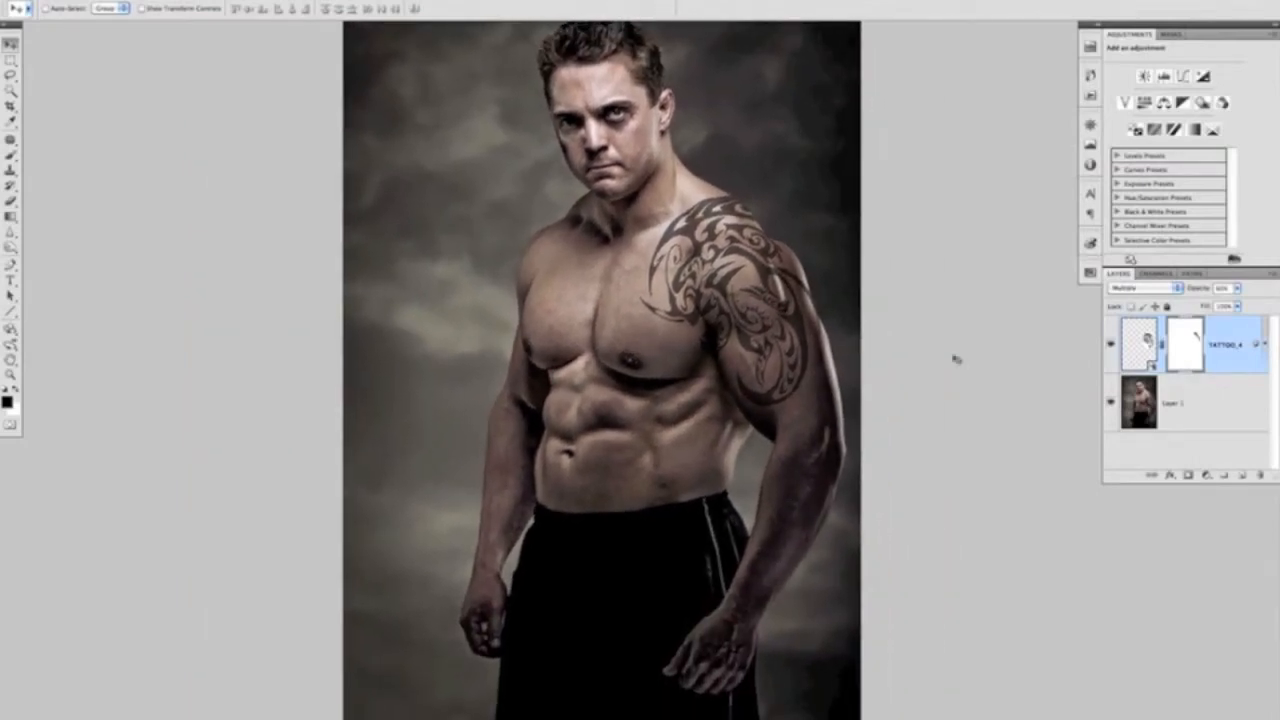
pyautogui.keyDown('alt'); pyautogui.click(735, 325); pyautogui.keyUp('alt')
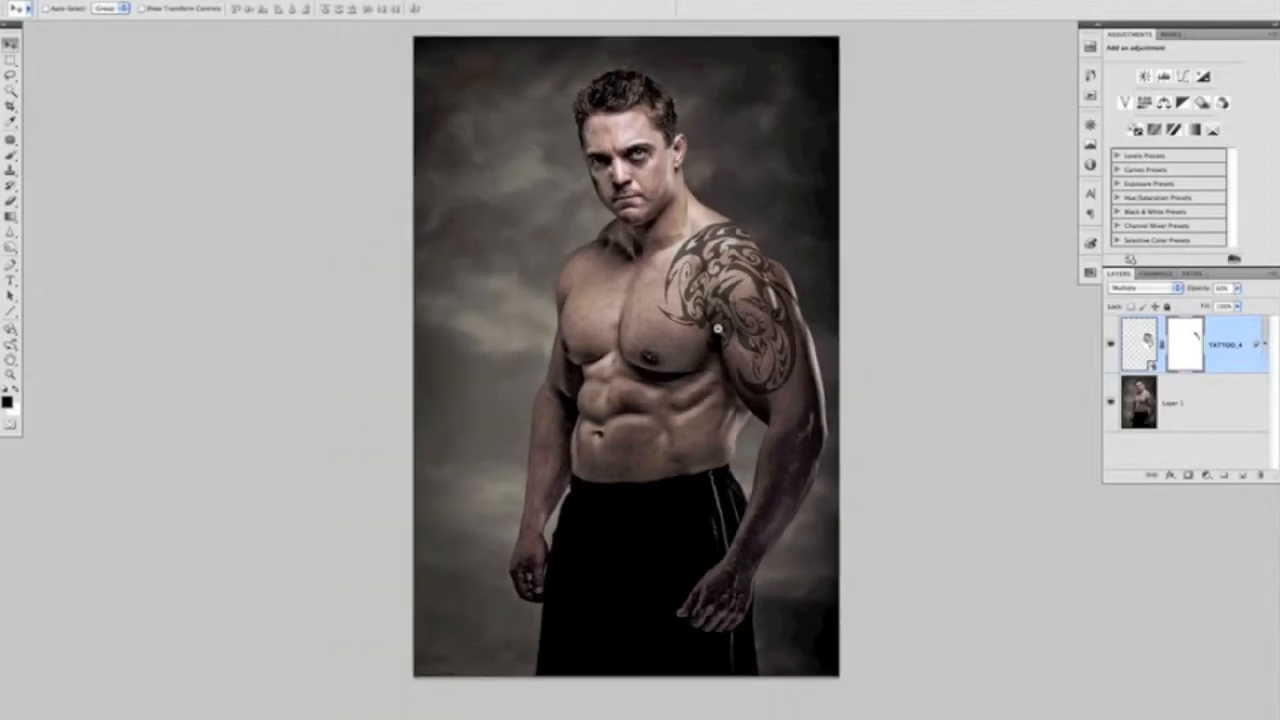
pyautogui.keyDown('super'); pyautogui.click(718, 322); pyautogui.keyUp('super')
pyautogui.moveTo(711, 303); pyautogui.dragTo(695, 321)
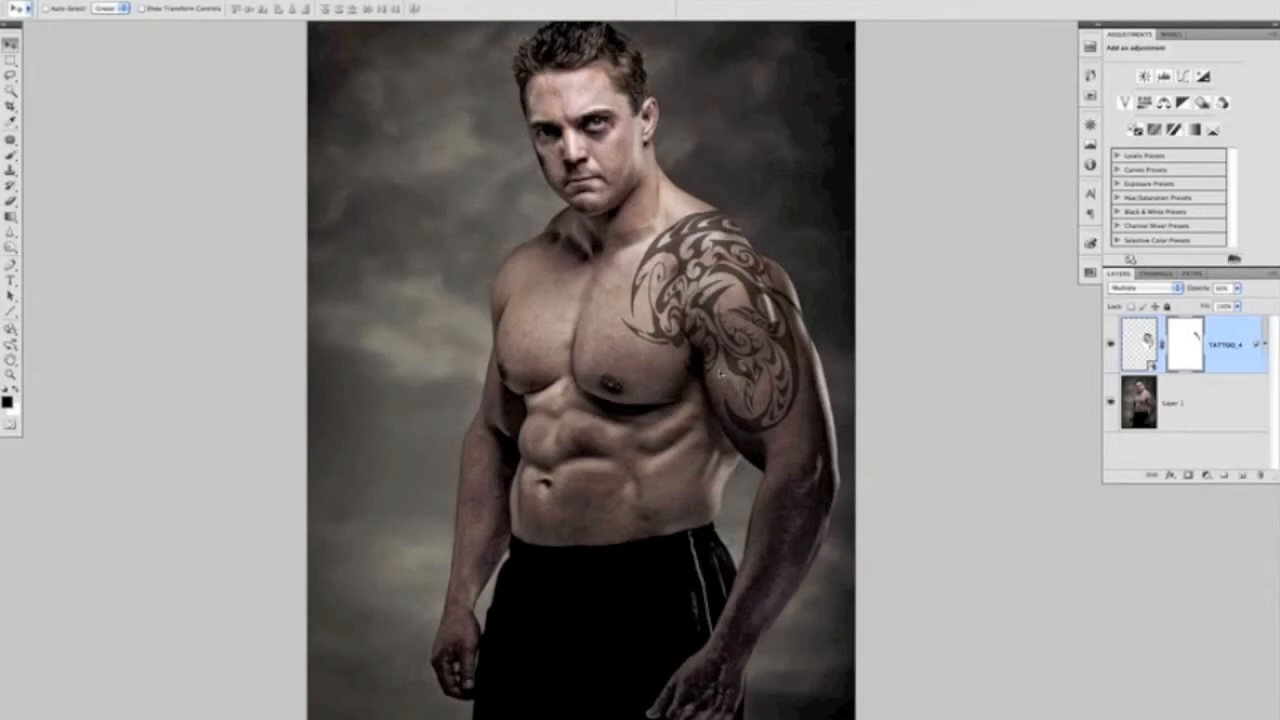
# Switch to Adobe Lightroom 3.
pyautogui.press('super+Tab')
pyautogui.press('super+Tab')
pyautogui.press('super+Tab')
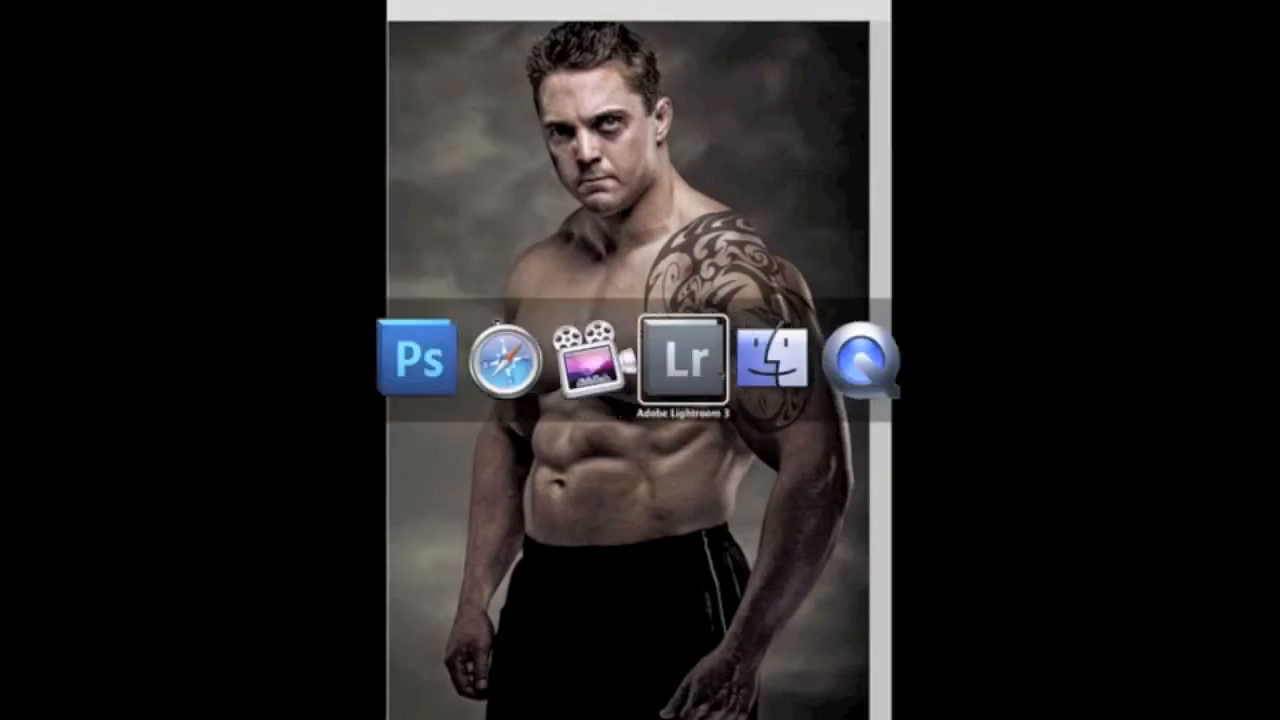